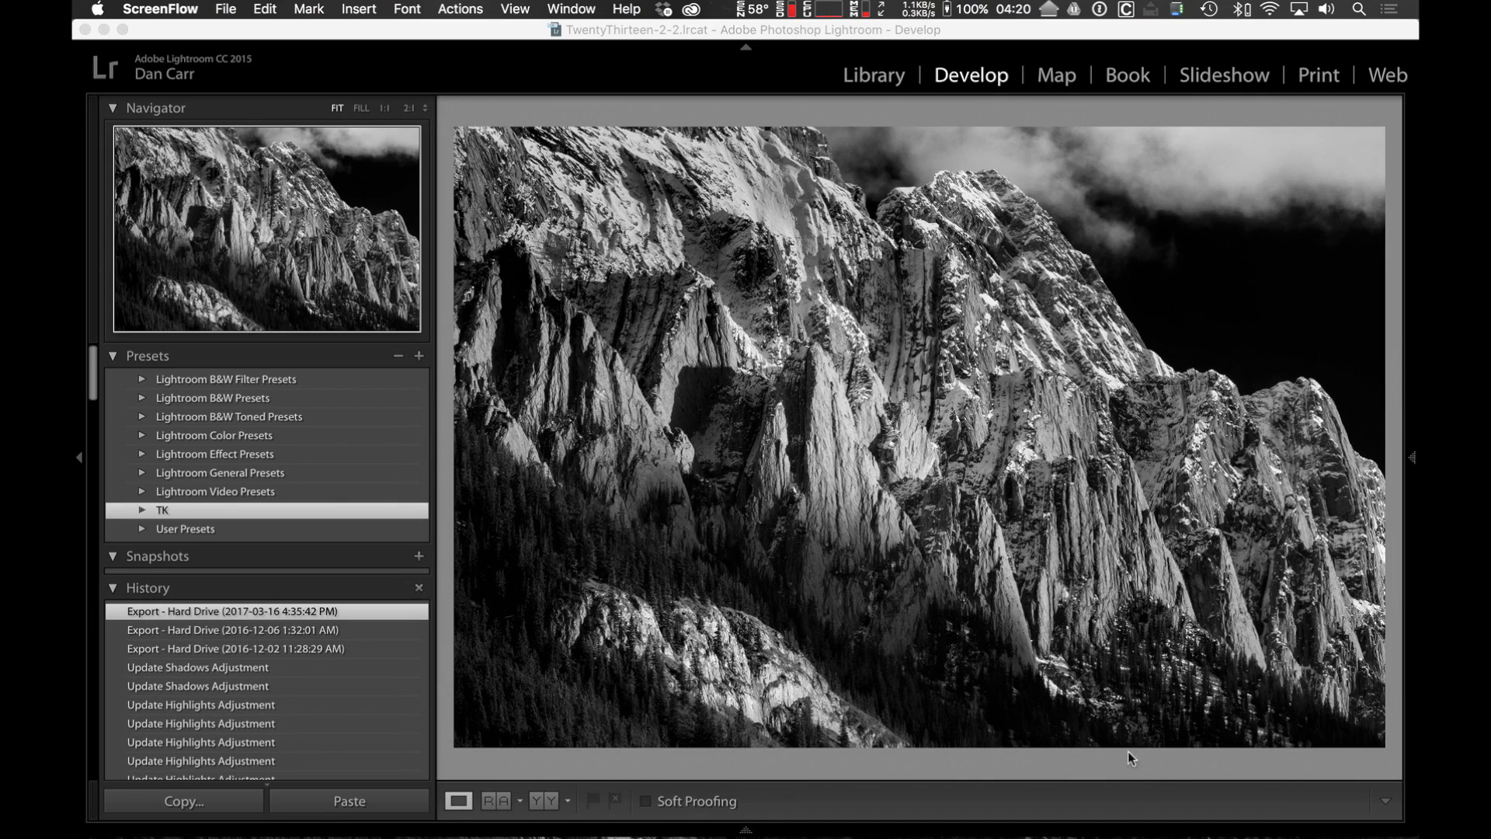
# Open the Downloads folder in Finder, extract SM Seasonal Presets.zip and expand the extracted folder.
pyautogui.moveTo(1134, 836)
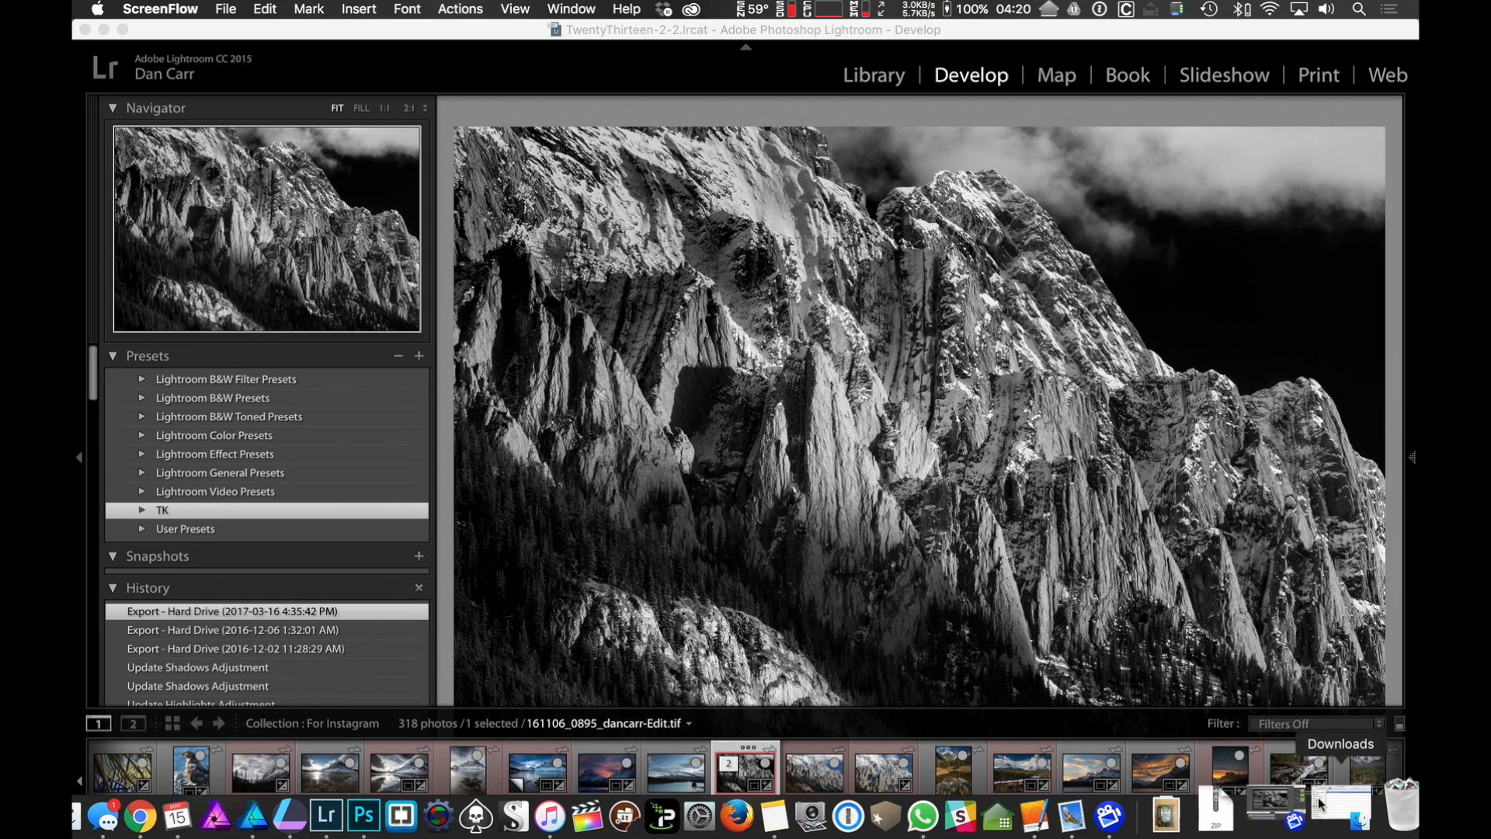
pyautogui.click(1331, 811)
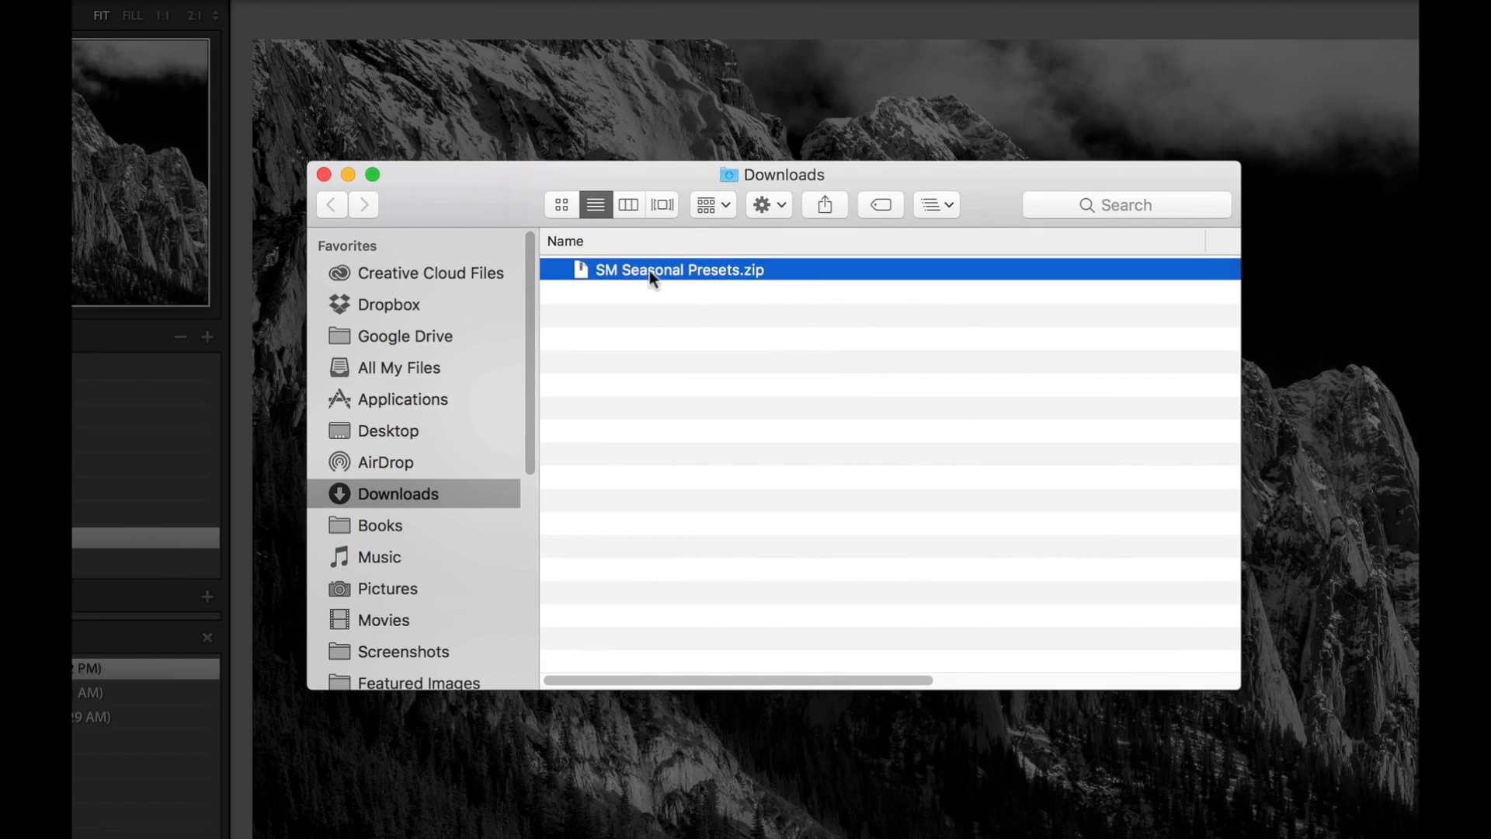
pyautogui.doubleClick(728, 269)
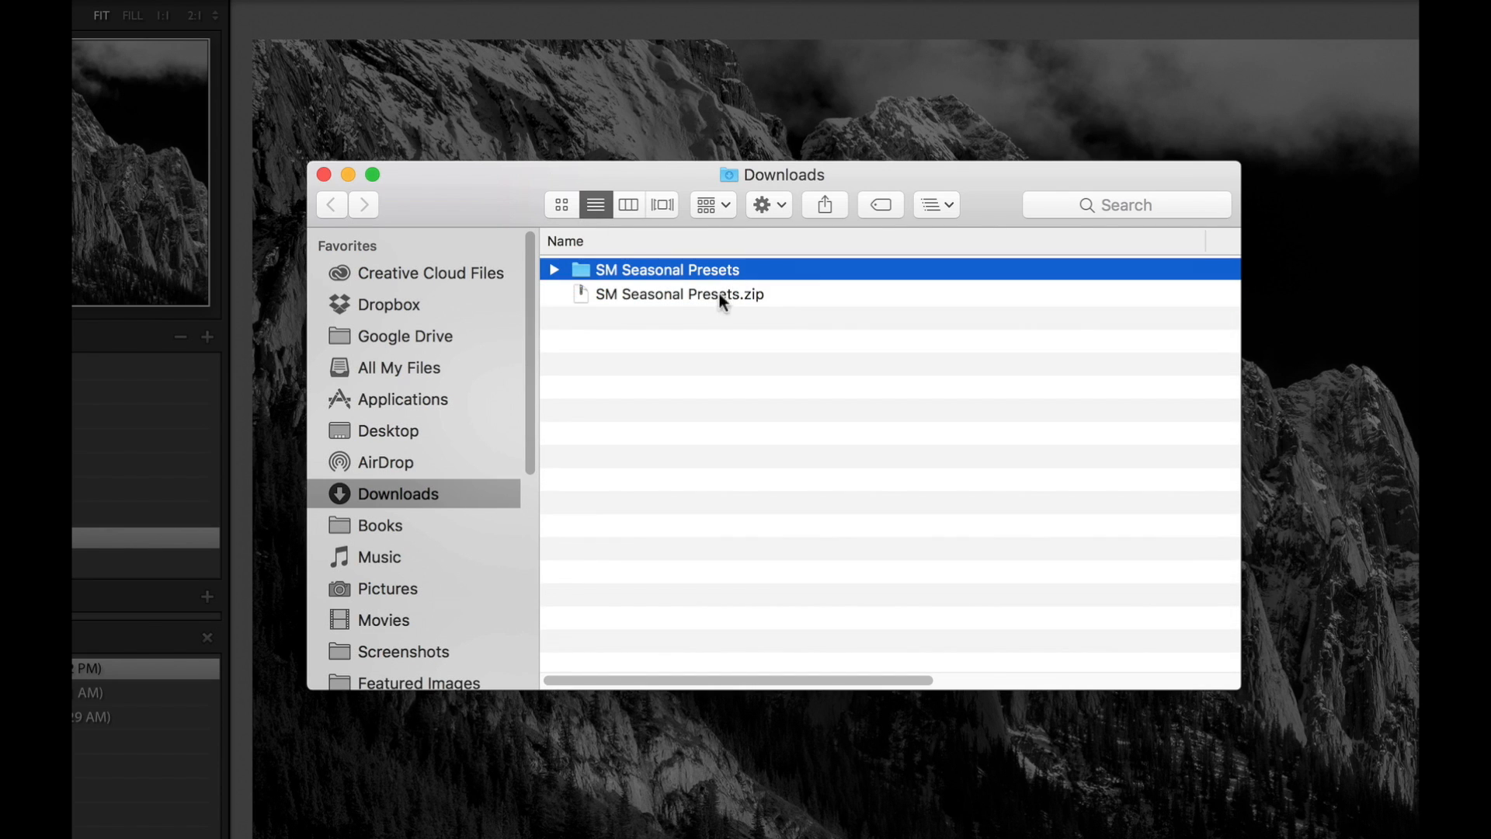
pyautogui.click(553, 269)
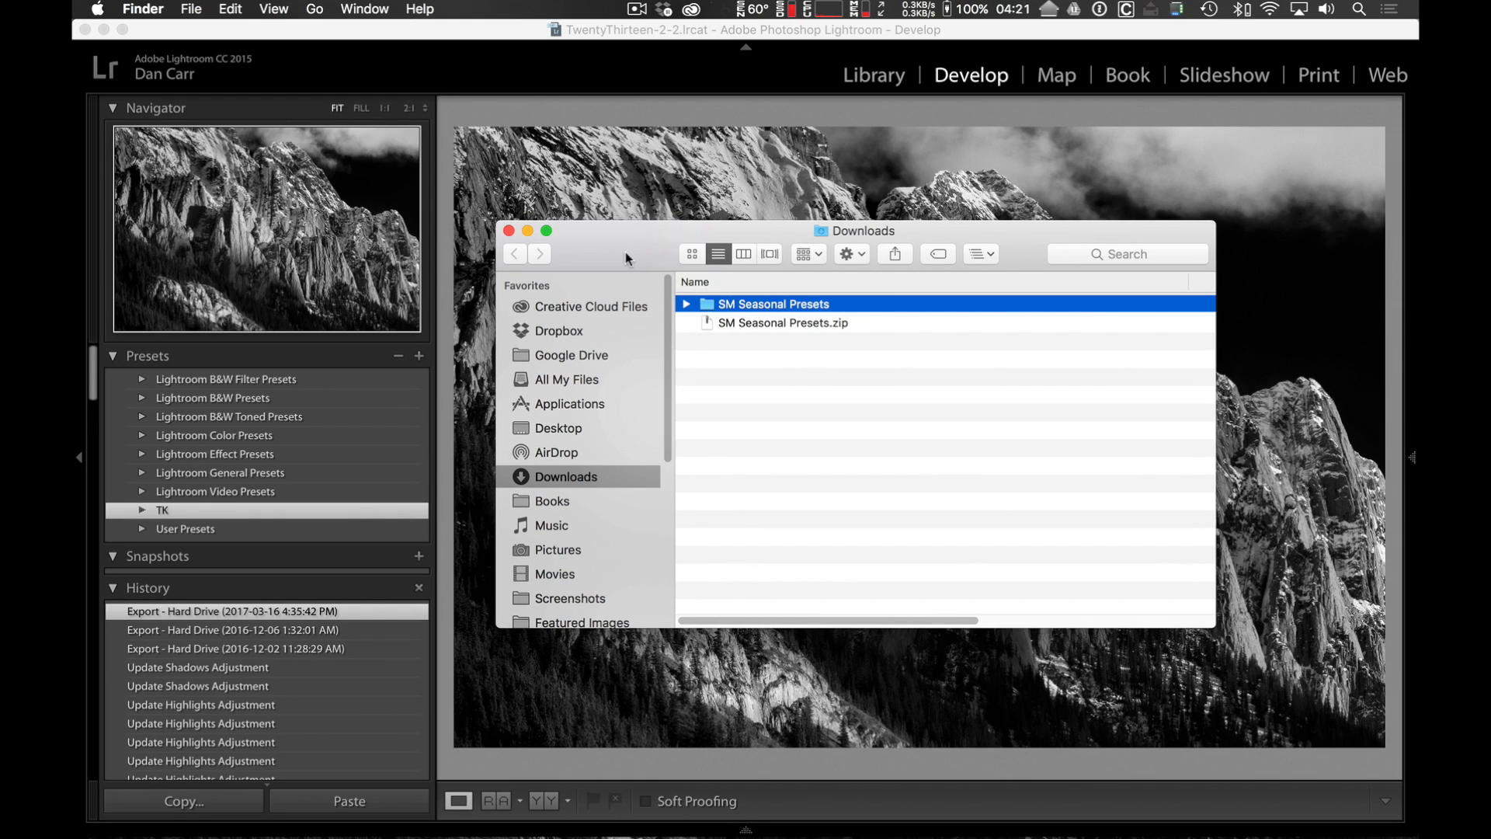
# Switch to Lightroom and show the Lightroom presets folder from the Presets preferences.
pyautogui.click(621, 35)
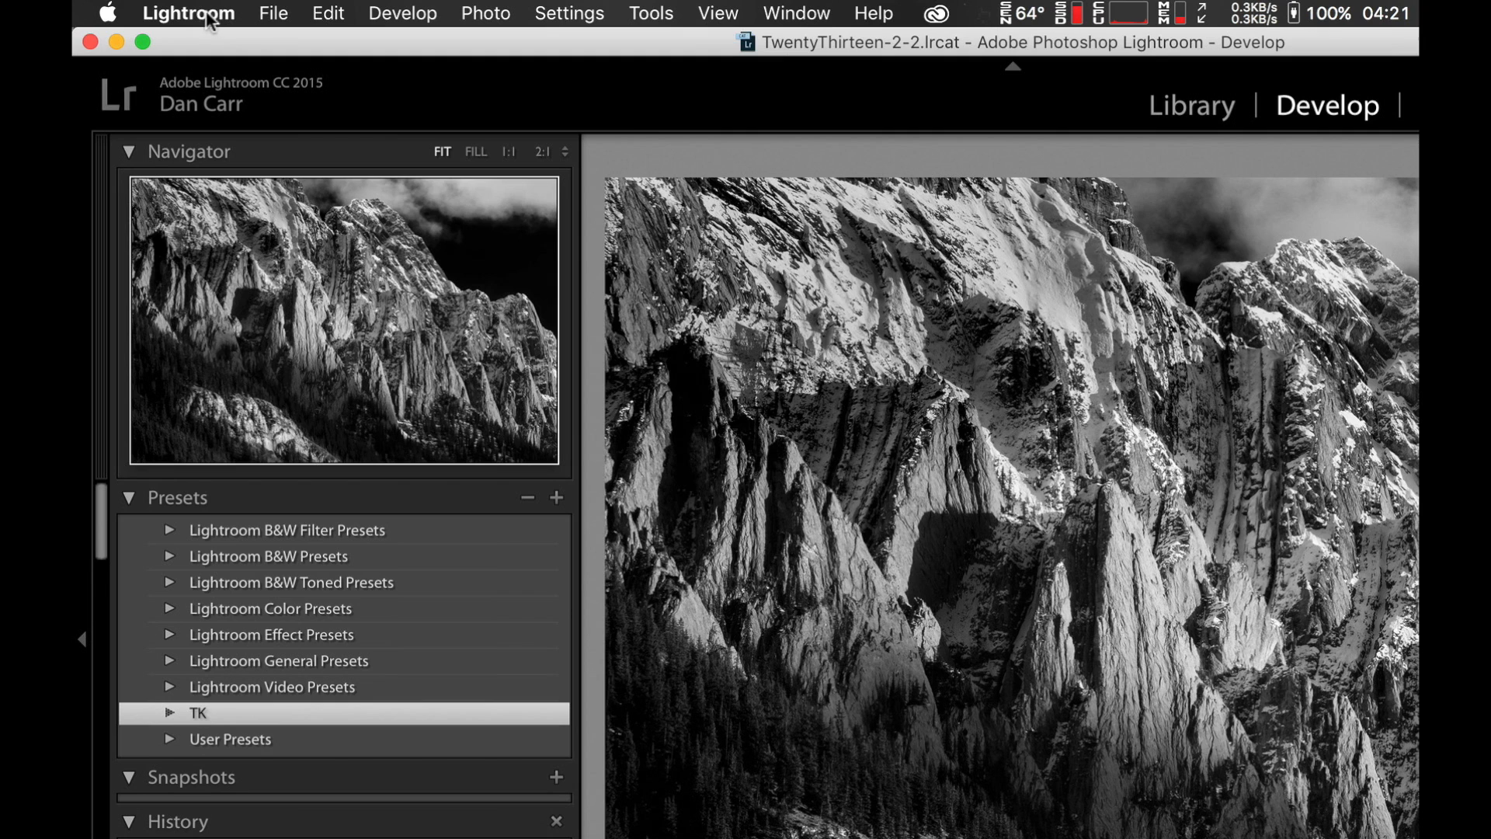
pyautogui.click(208, 15)
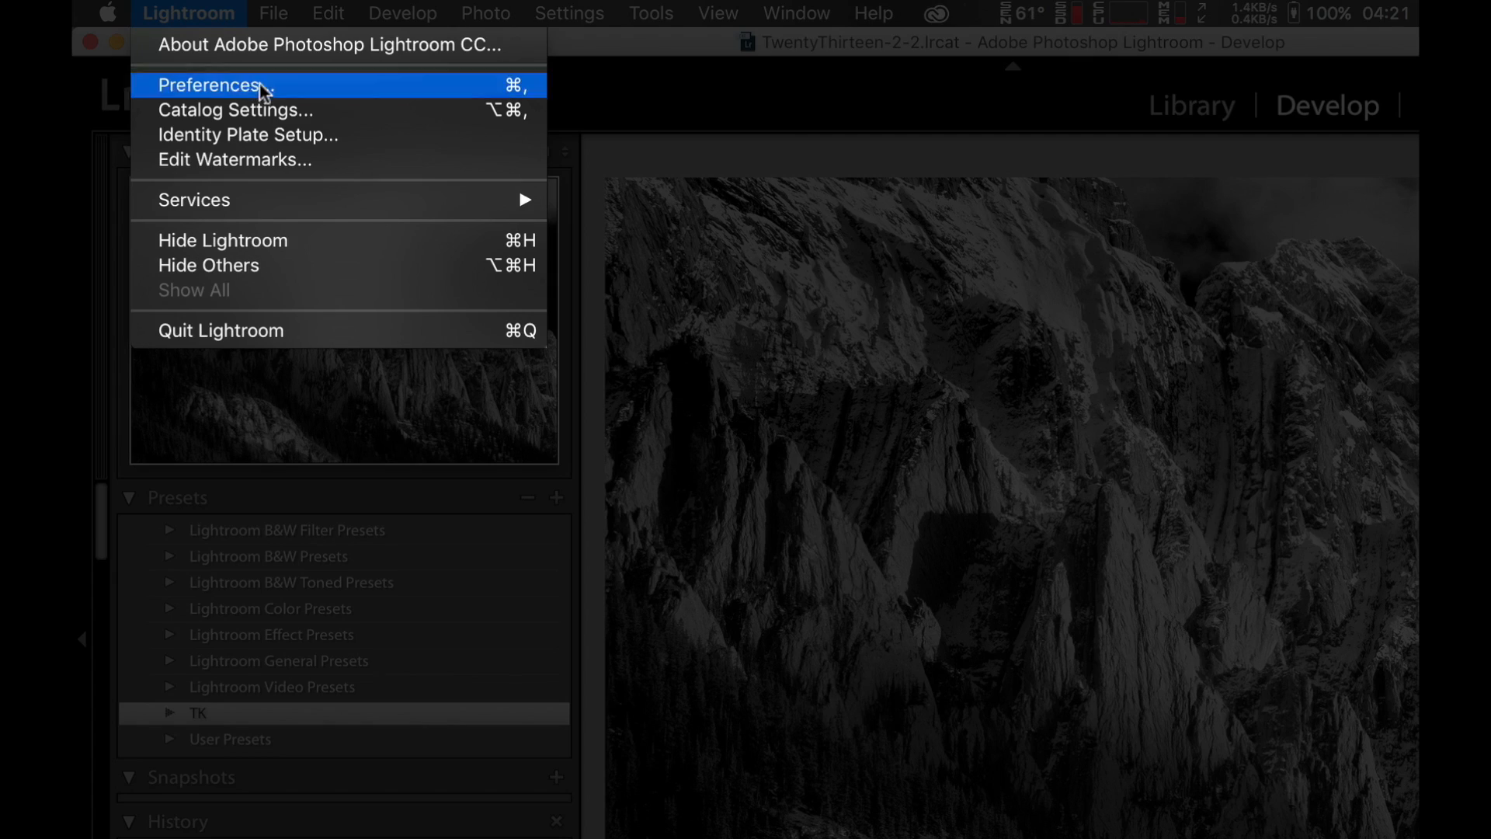
pyautogui.click(254, 87)
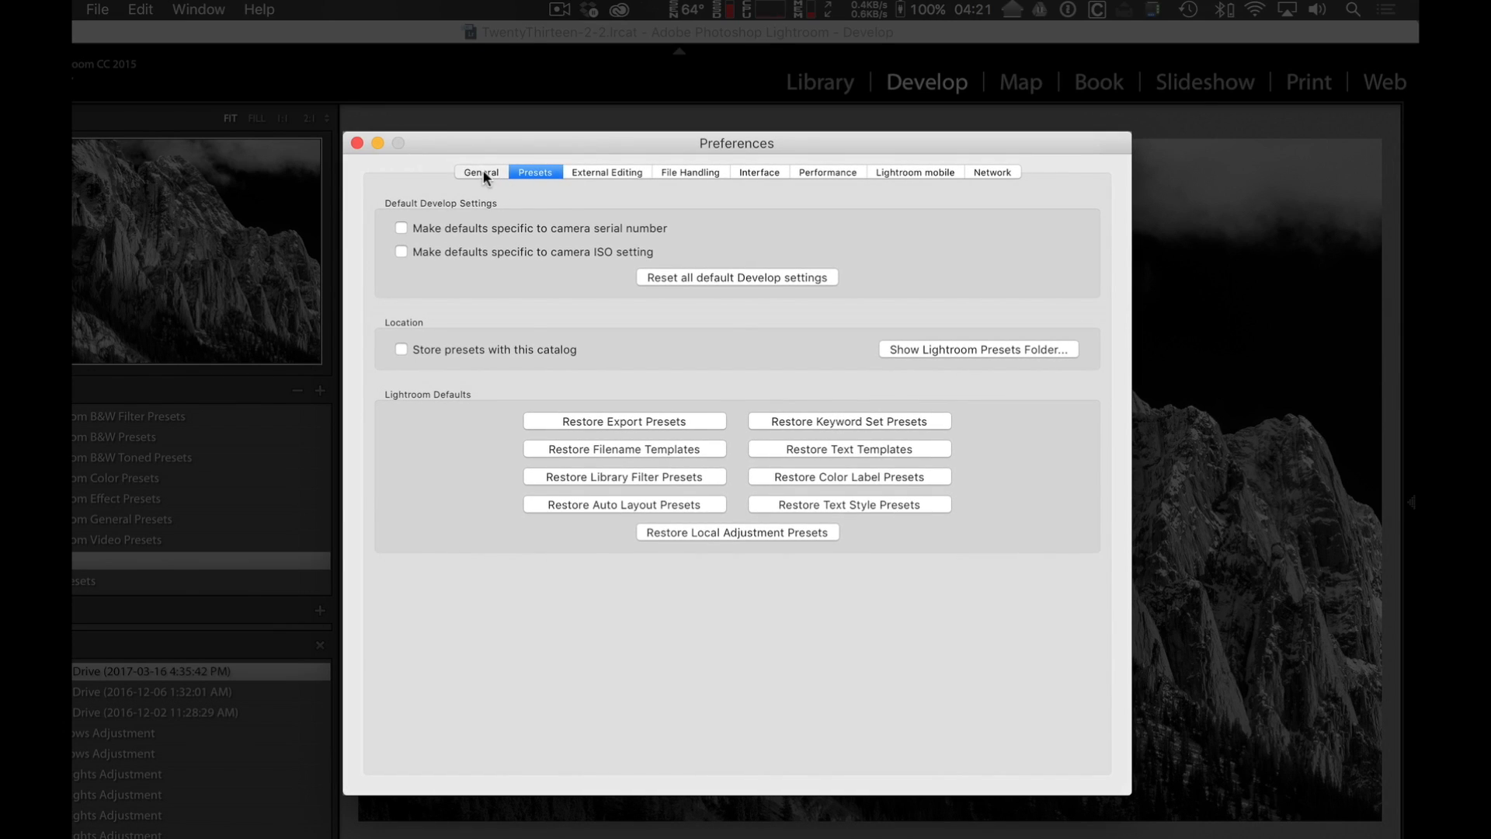
pyautogui.click(482, 171)
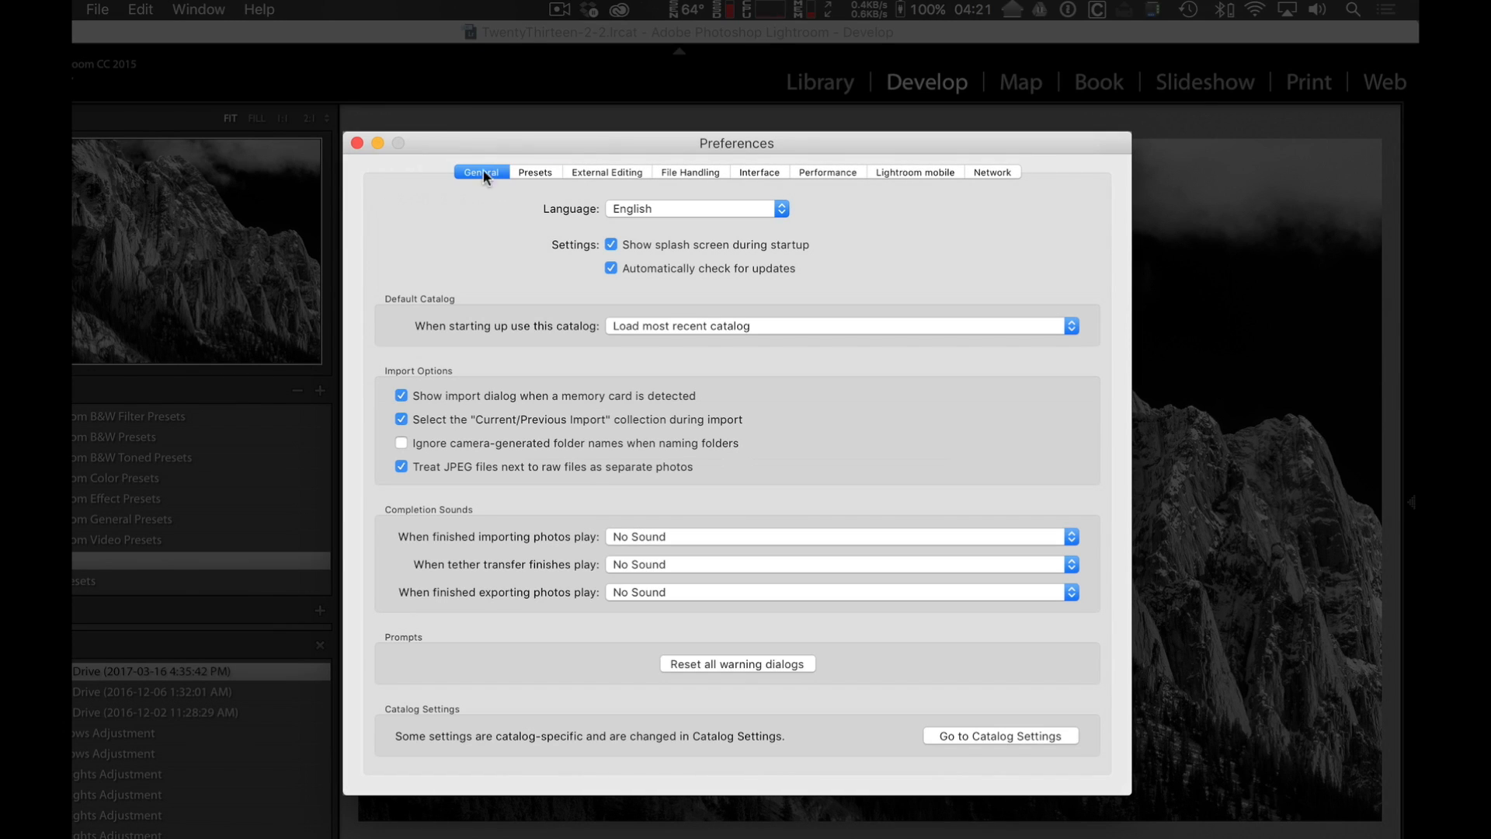
pyautogui.click(541, 171)
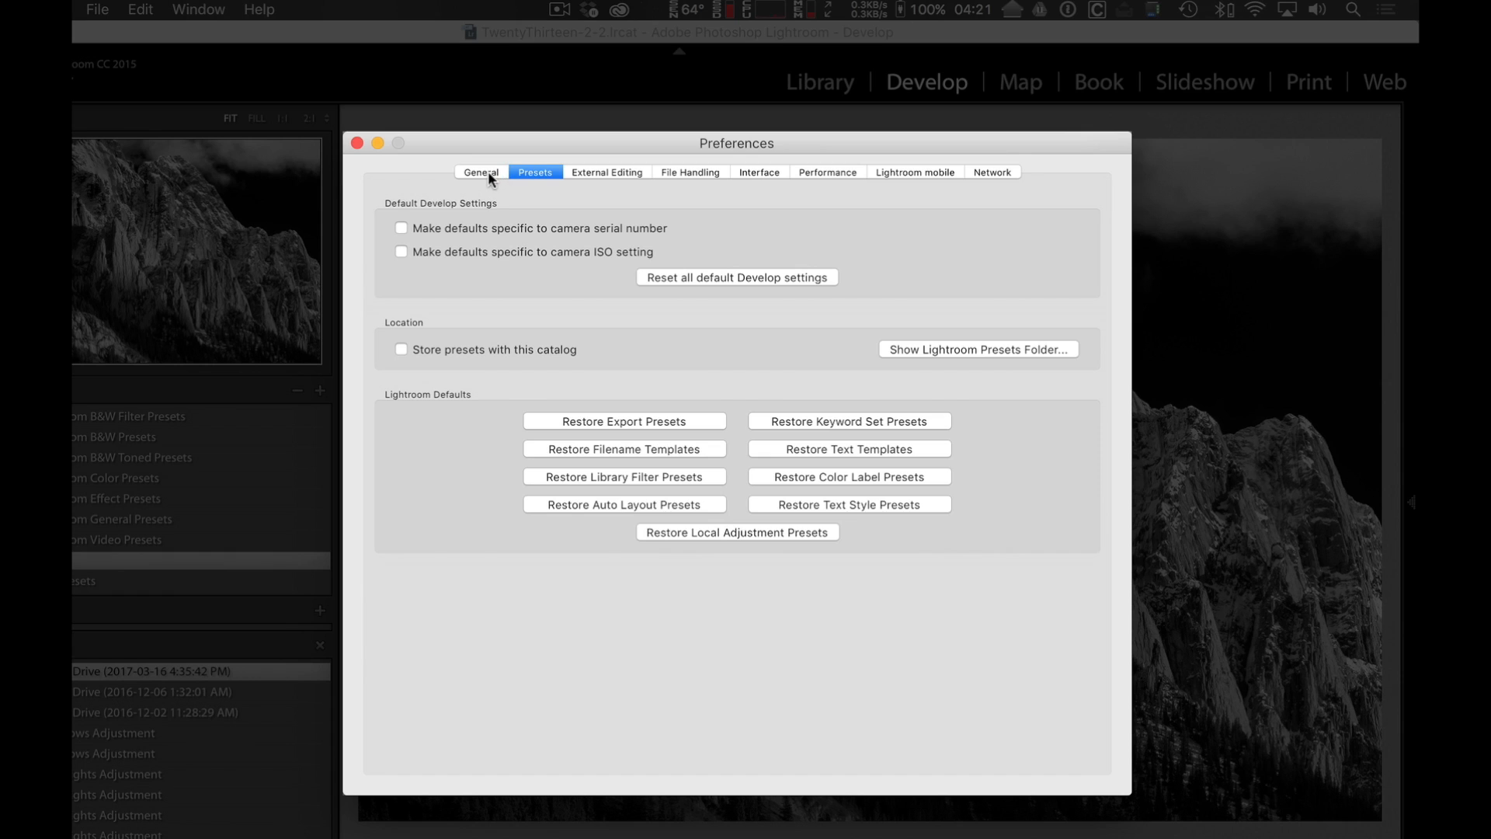
pyautogui.click(482, 170)
pyautogui.click(533, 171)
pyautogui.click(971, 348)
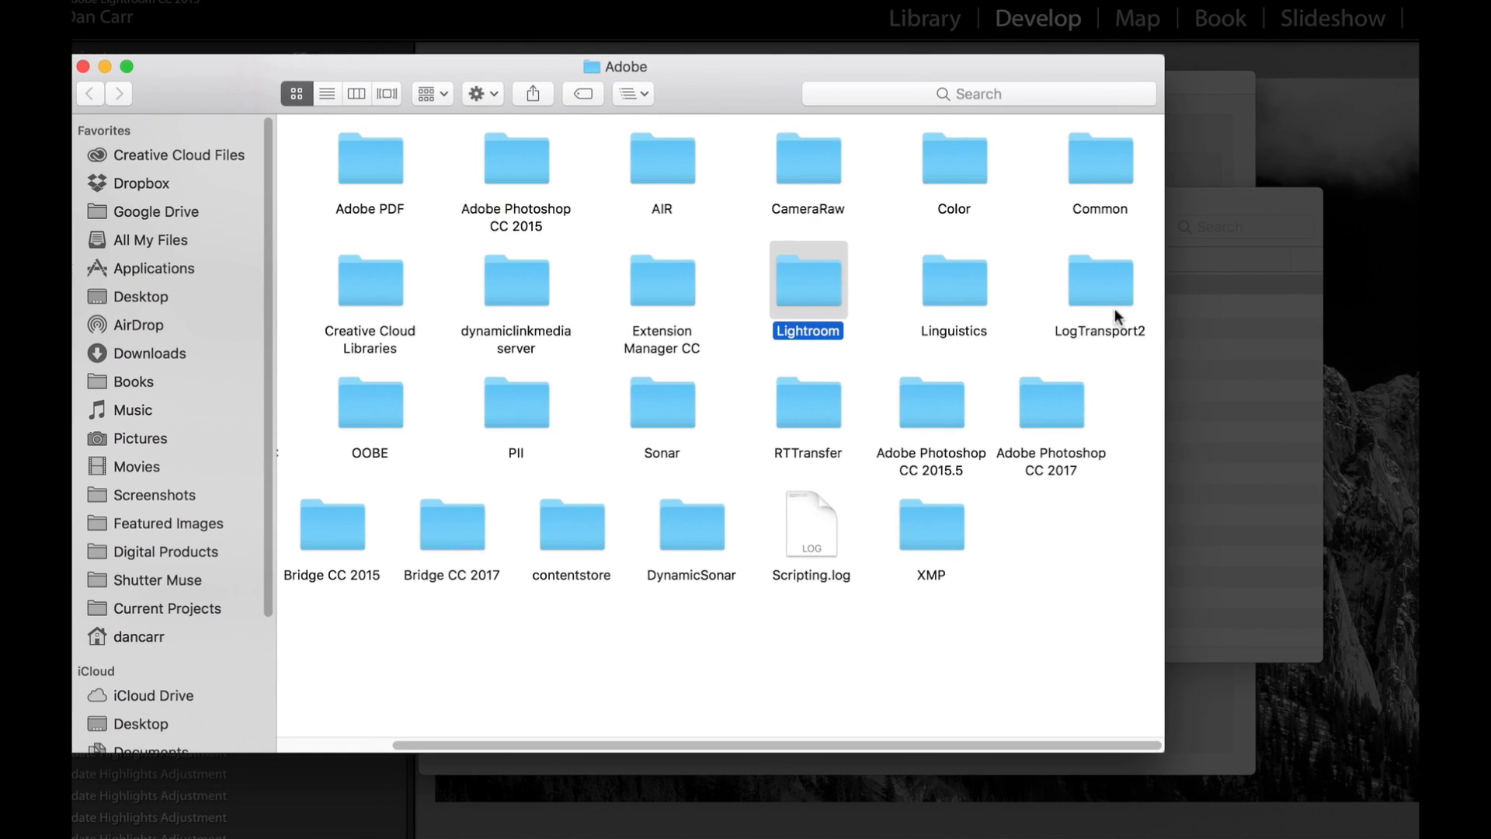
# Show the Adobe folder's contents as a list and open the Develop Presets folder inside Lightroom.
pyautogui.moveTo(757, 90); pyautogui.dragTo(865, 115)
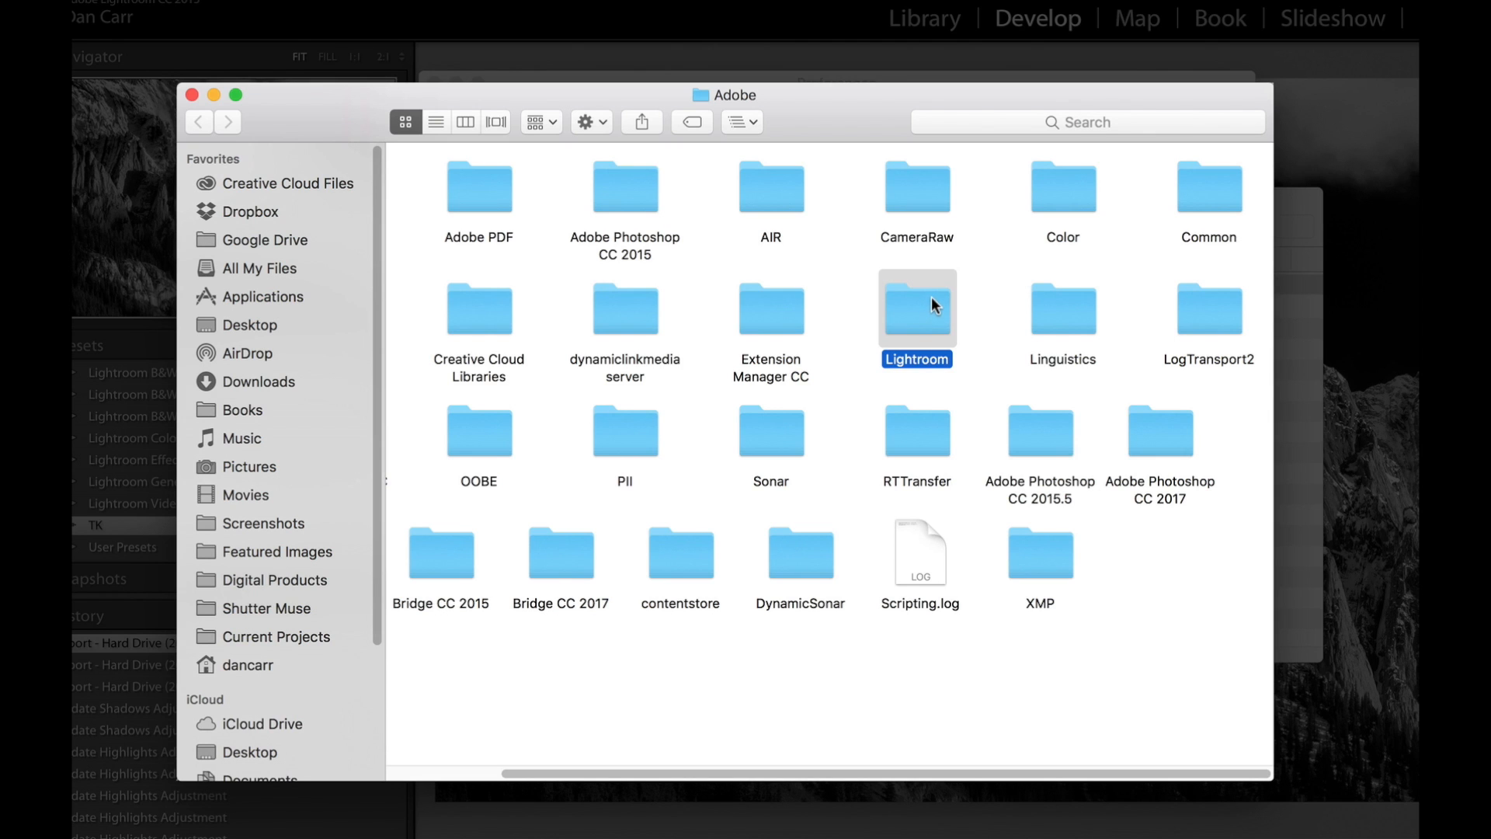
pyautogui.click(437, 118)
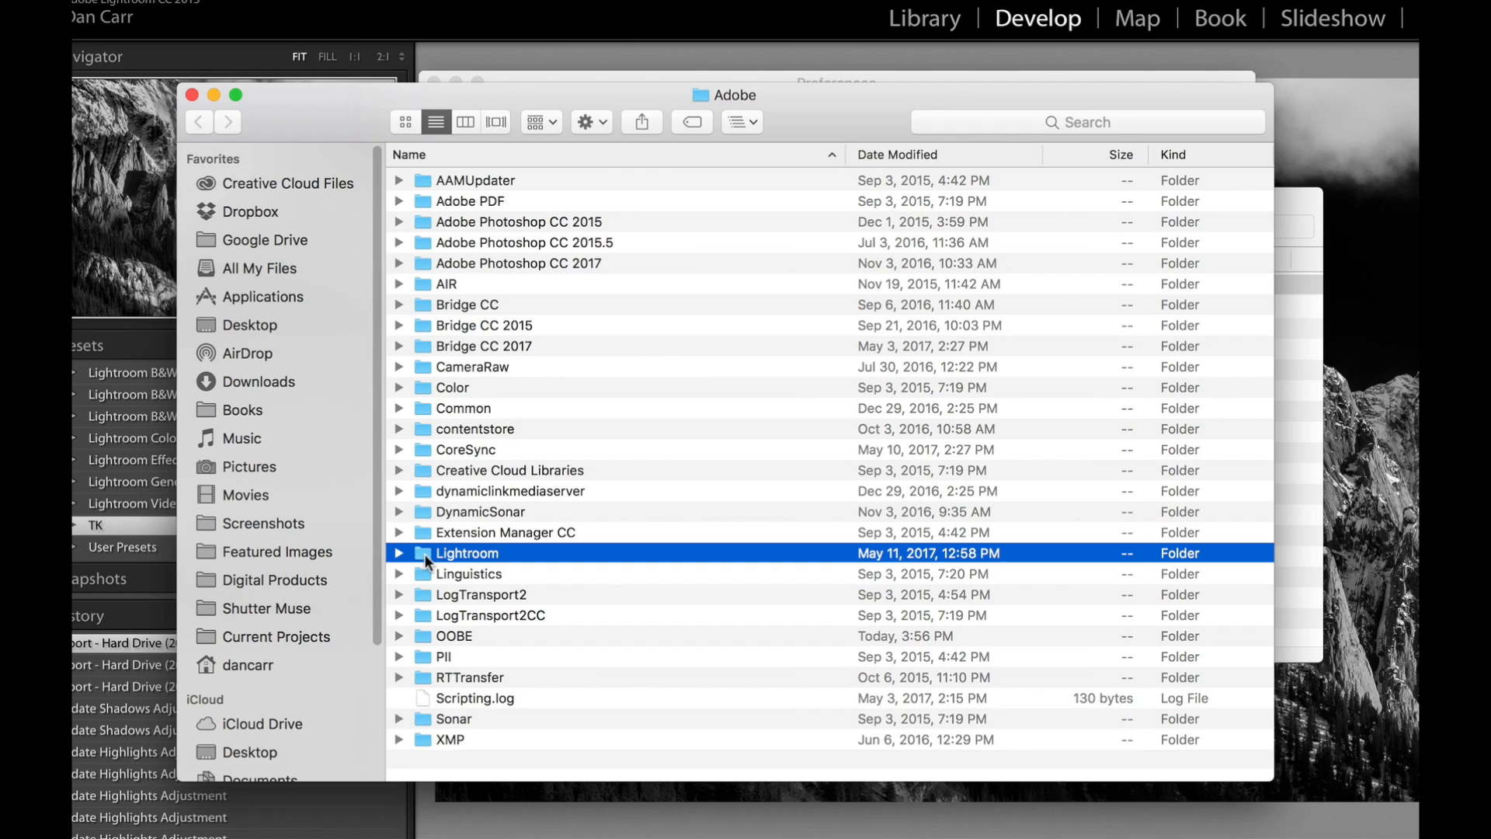
pyautogui.click(743, 121)
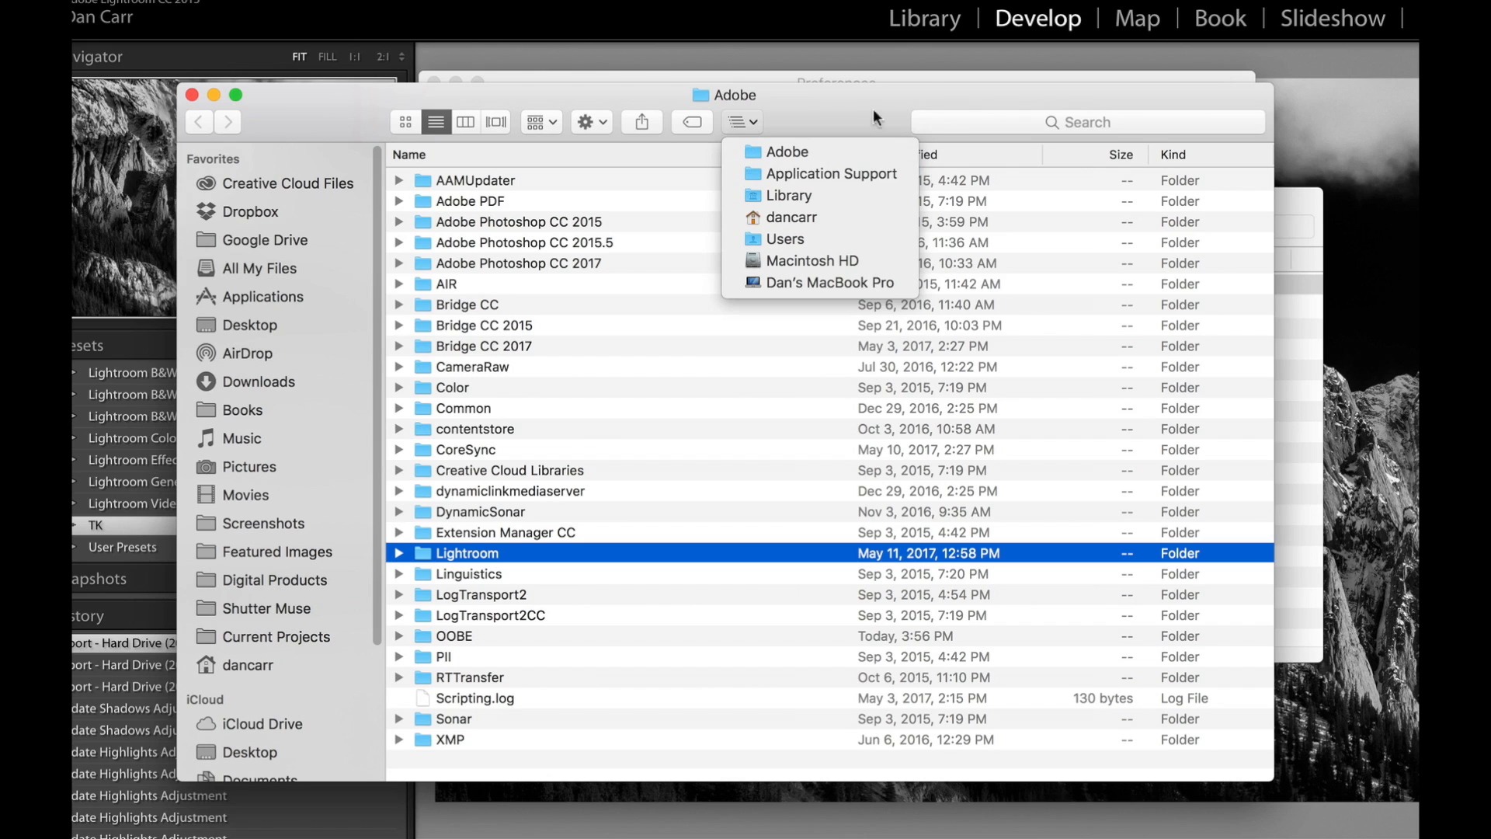
pyautogui.click(840, 103)
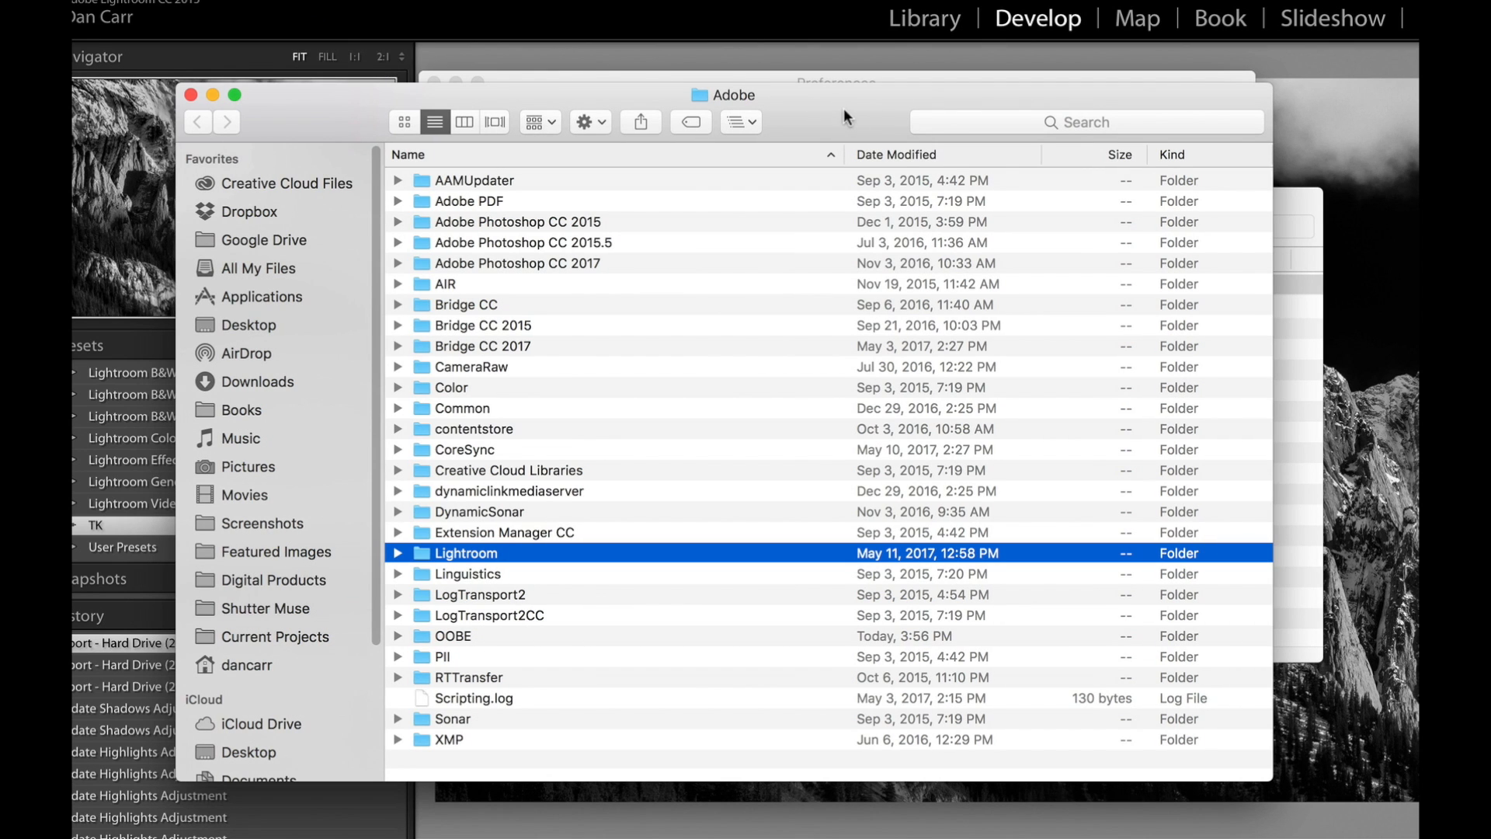
pyautogui.doubleClick(422, 552)
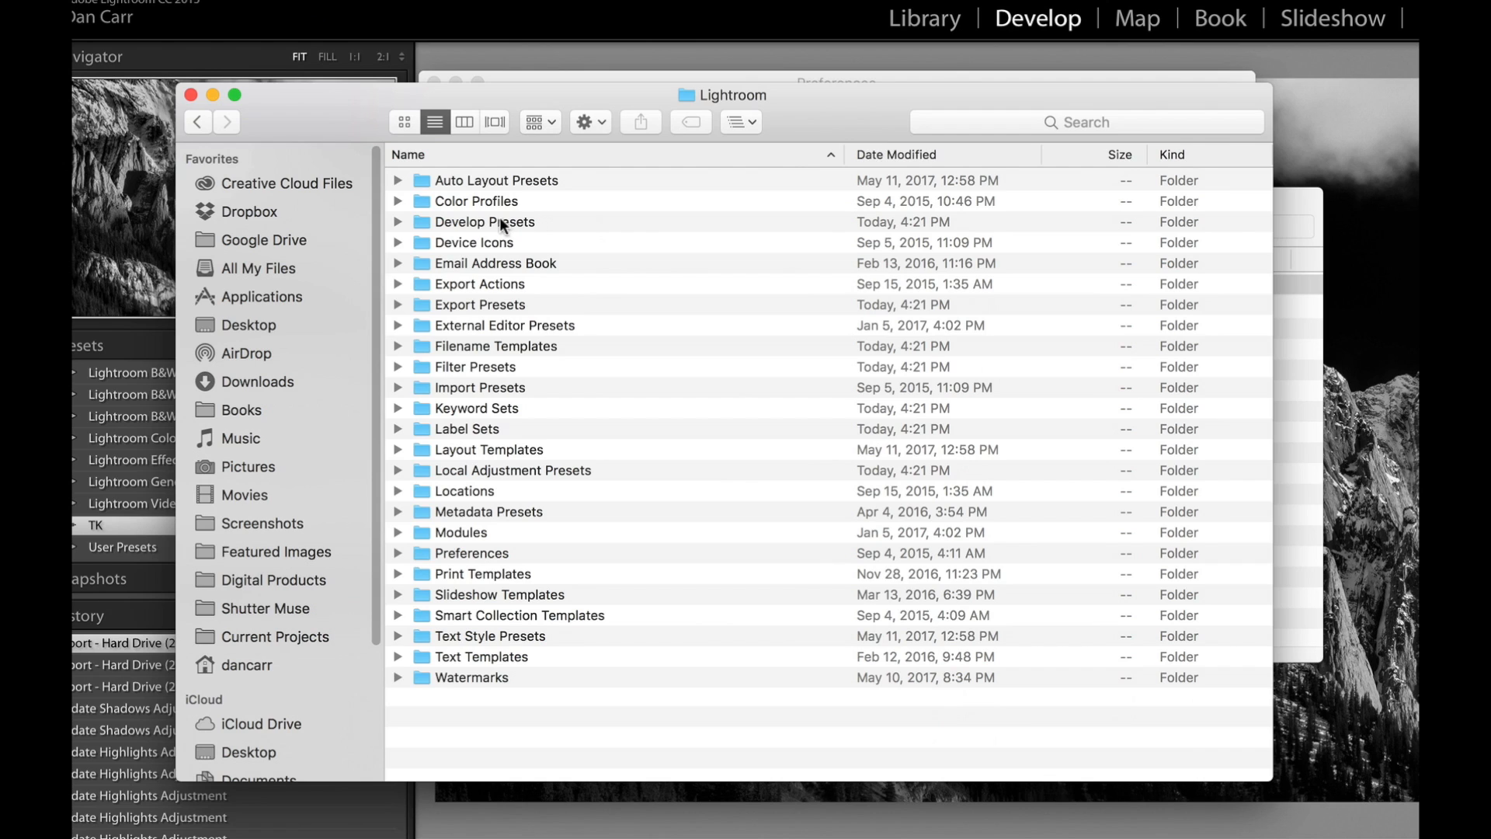
pyautogui.doubleClick(423, 219)
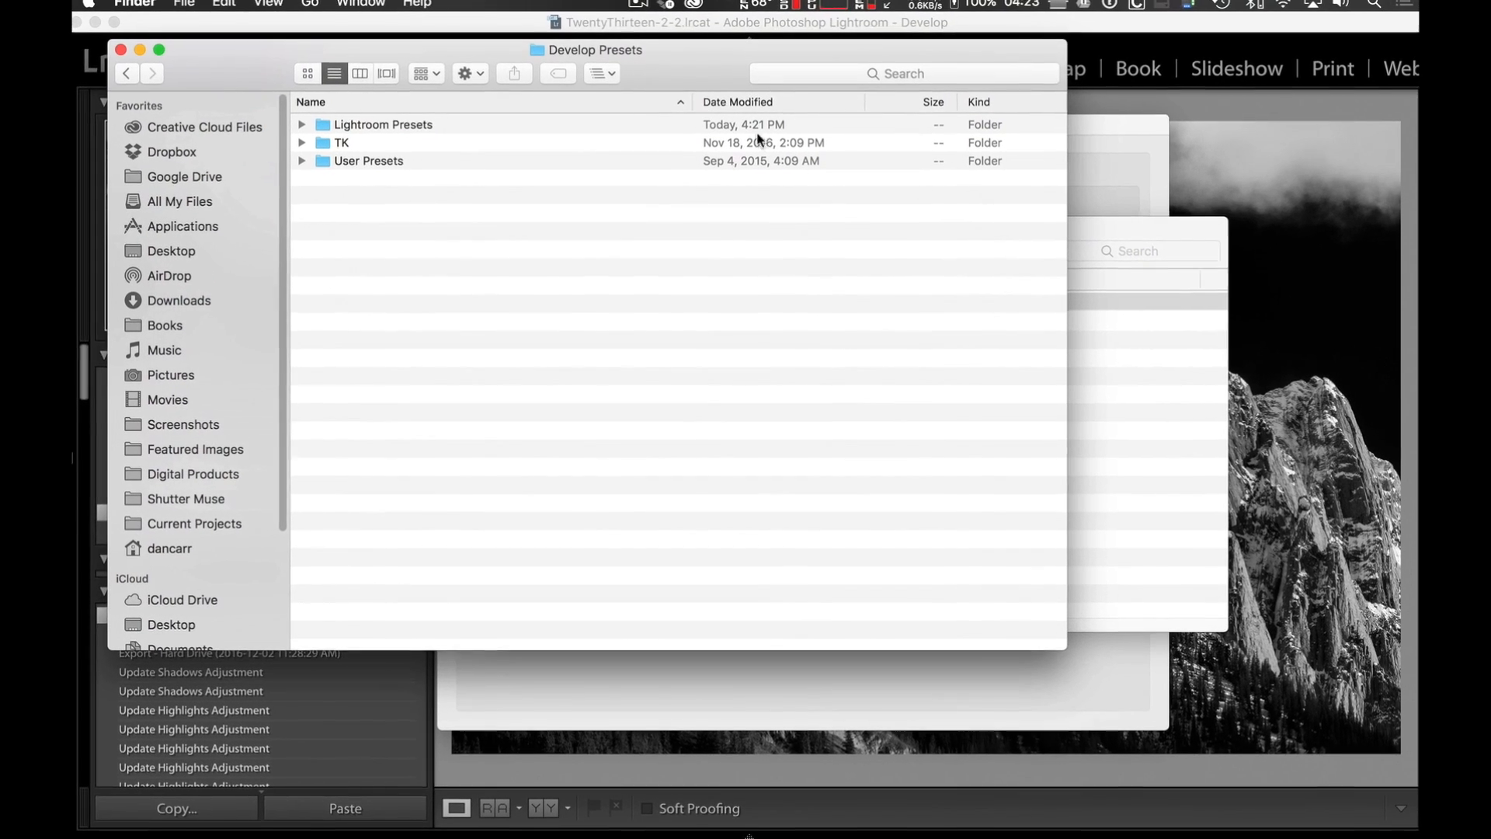
# Move the SM Seasonal Presets folder from Downloads into the Develop Presets folder.
pyautogui.click(1115, 235)
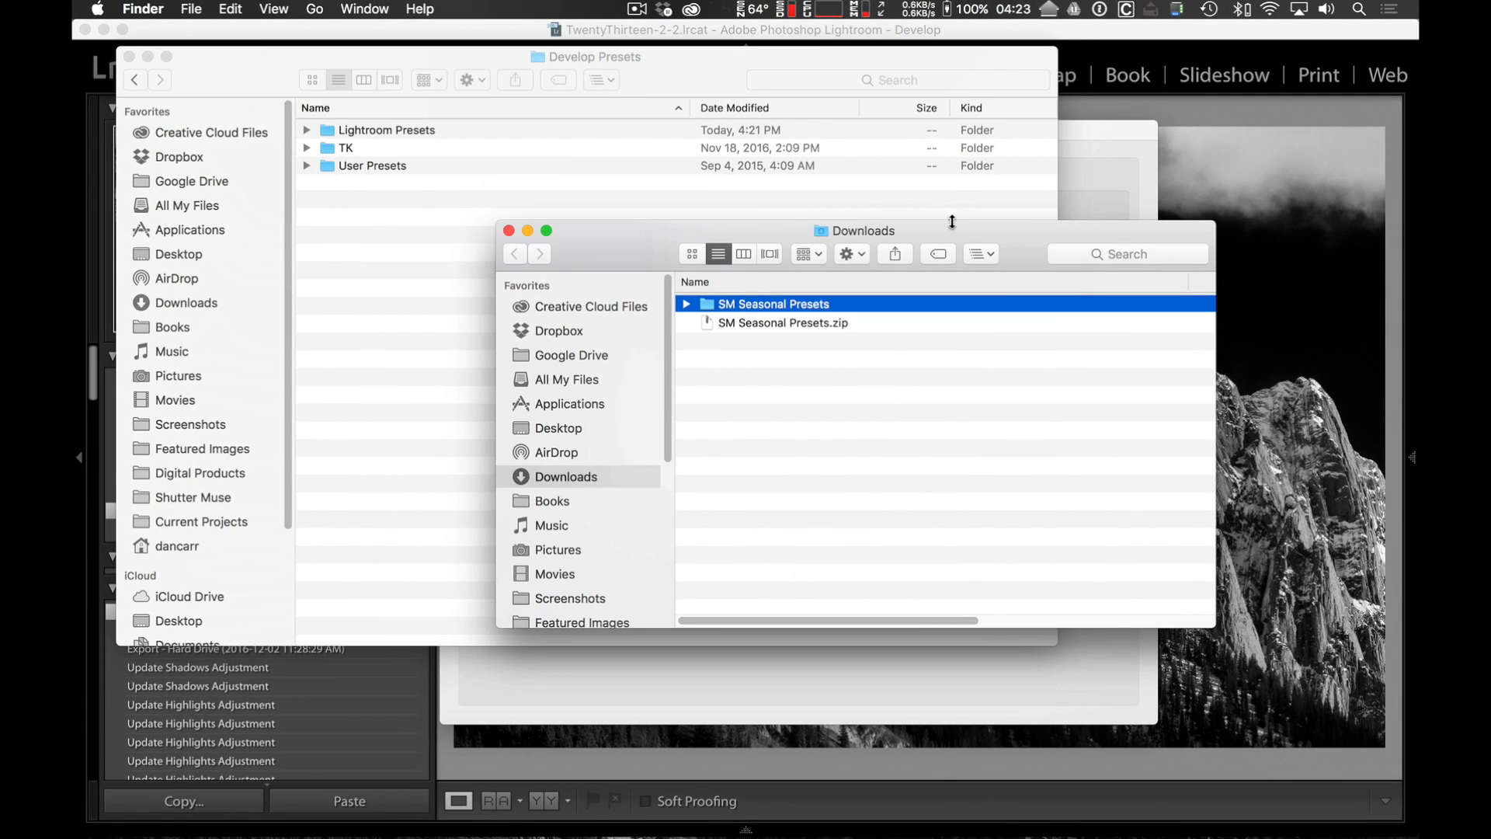
pyautogui.moveTo(997, 230); pyautogui.dragTo(1136, 272)
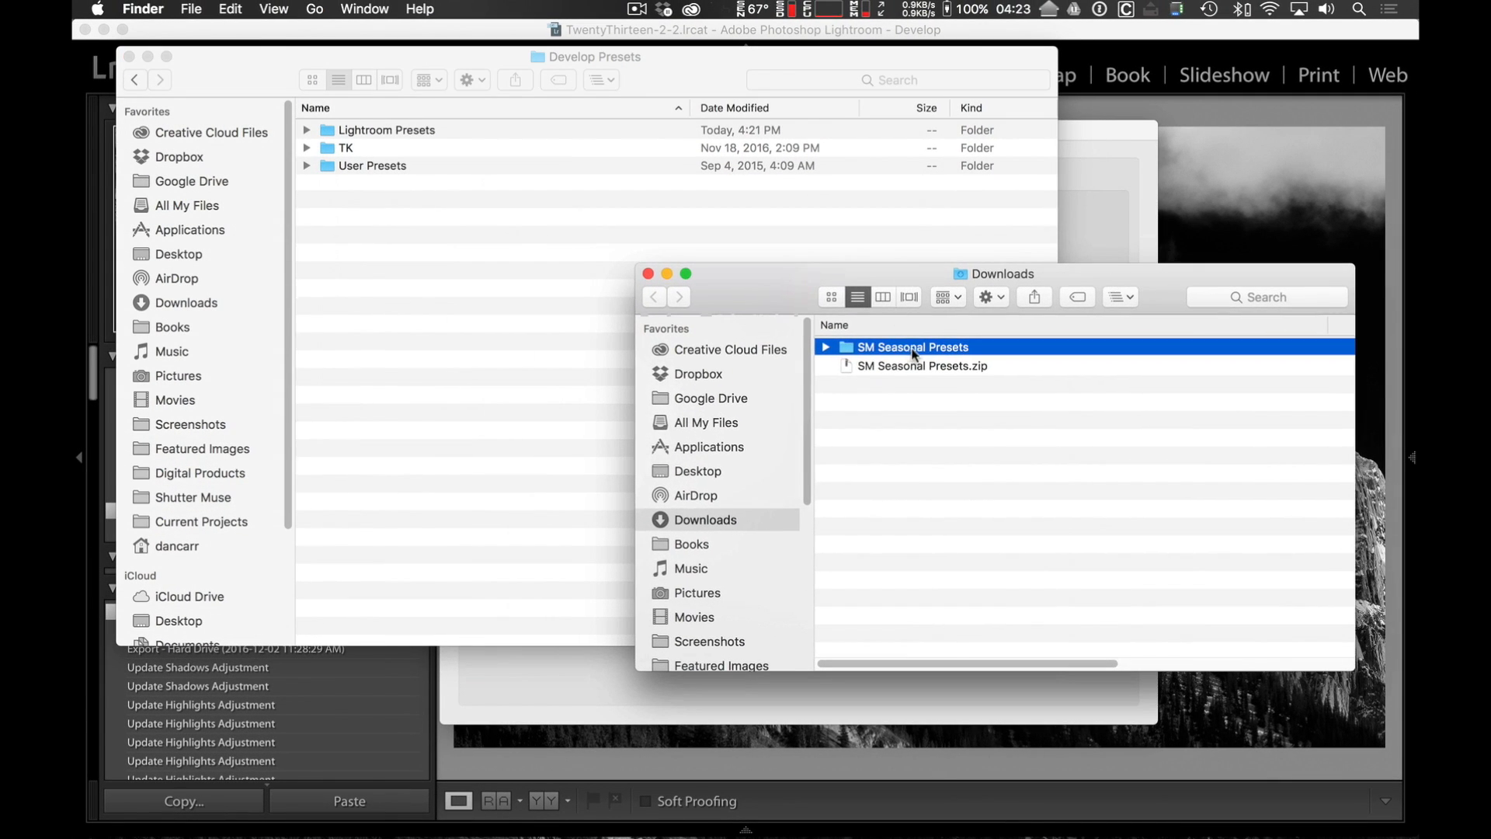
pyautogui.click(826, 347)
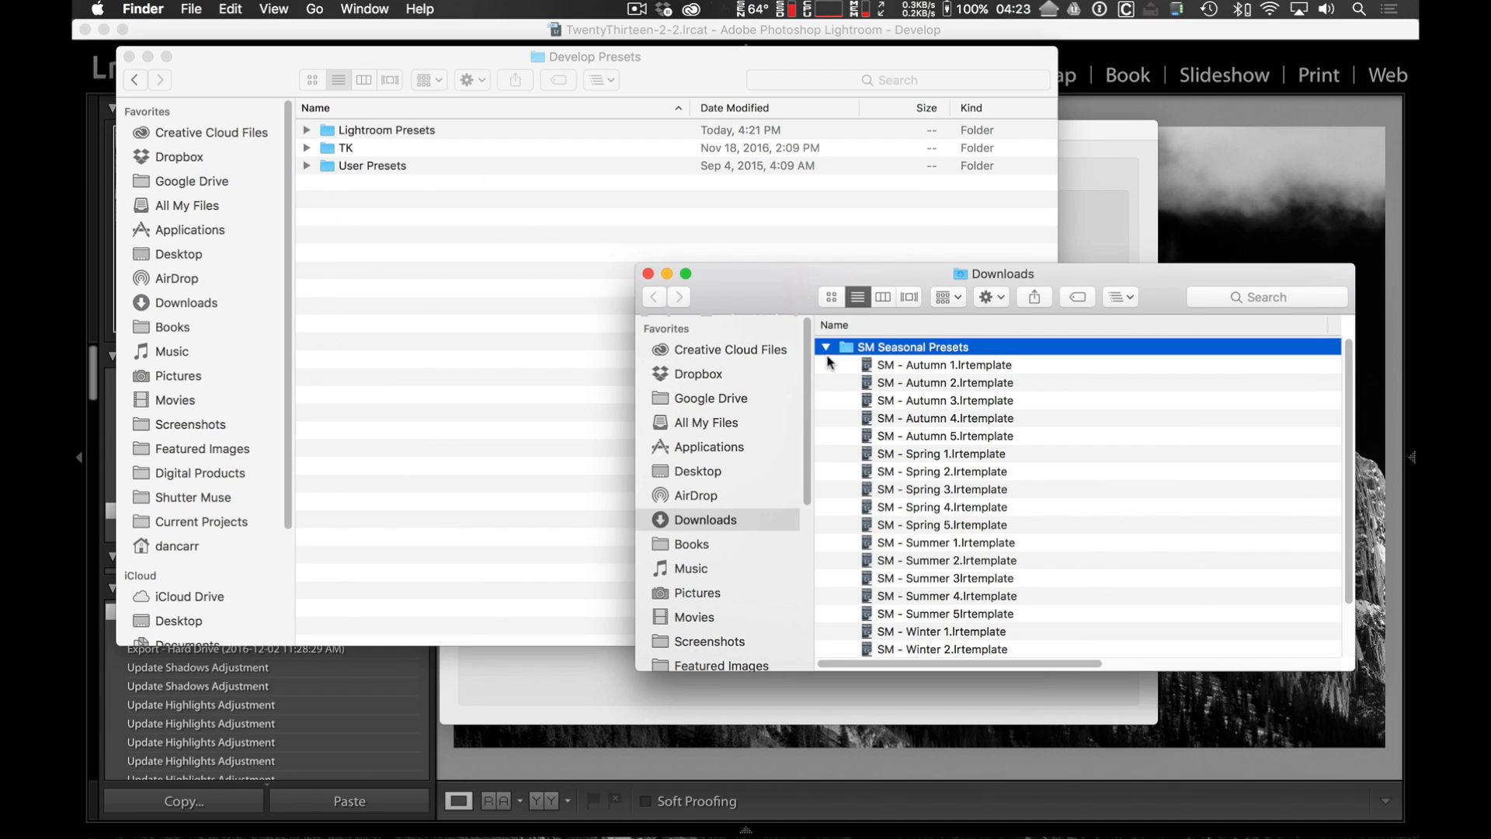
pyautogui.click(827, 347)
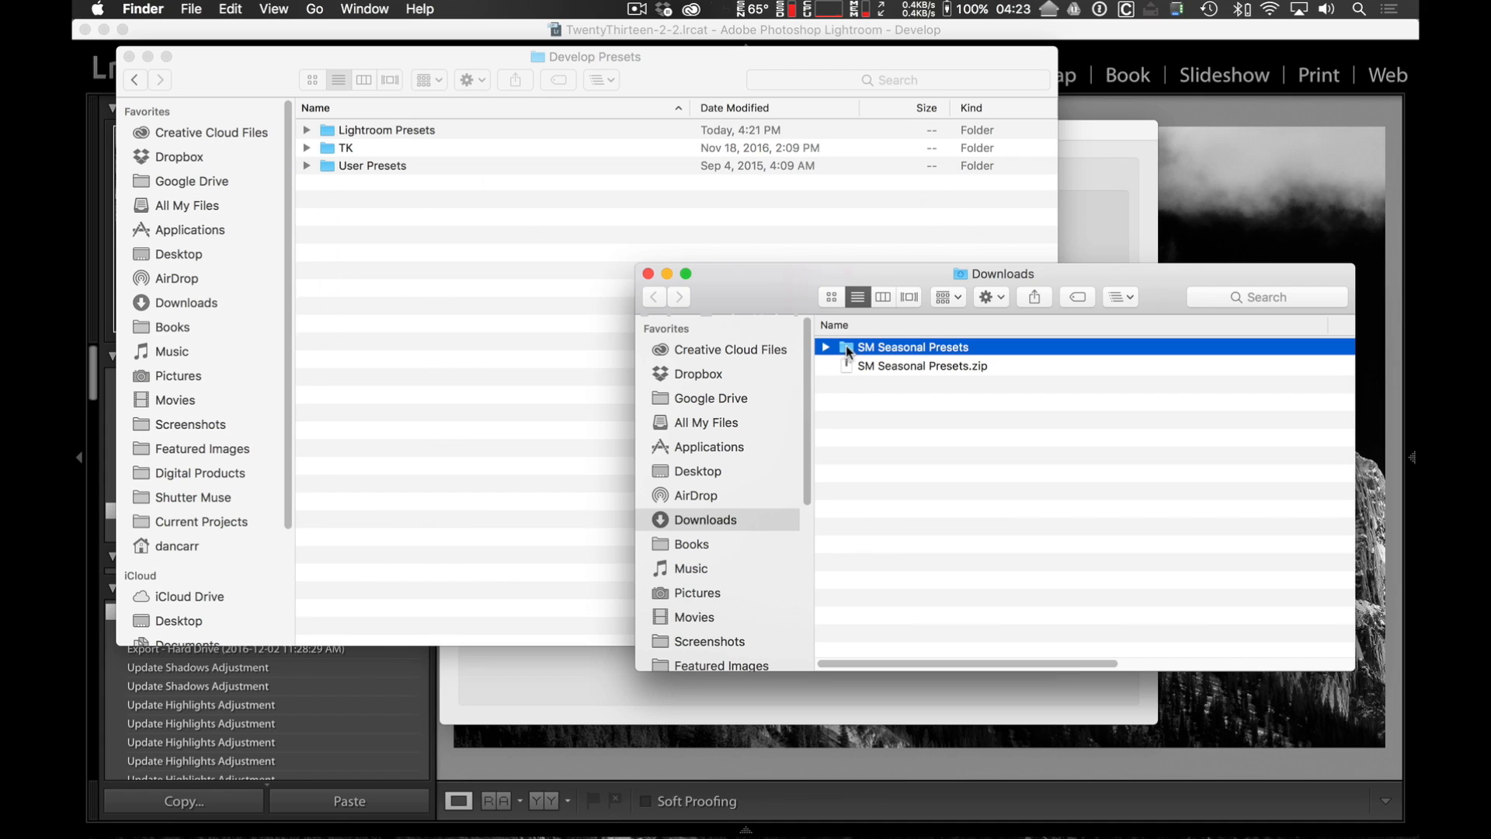
pyautogui.moveTo(848, 351); pyautogui.dragTo(458, 289)
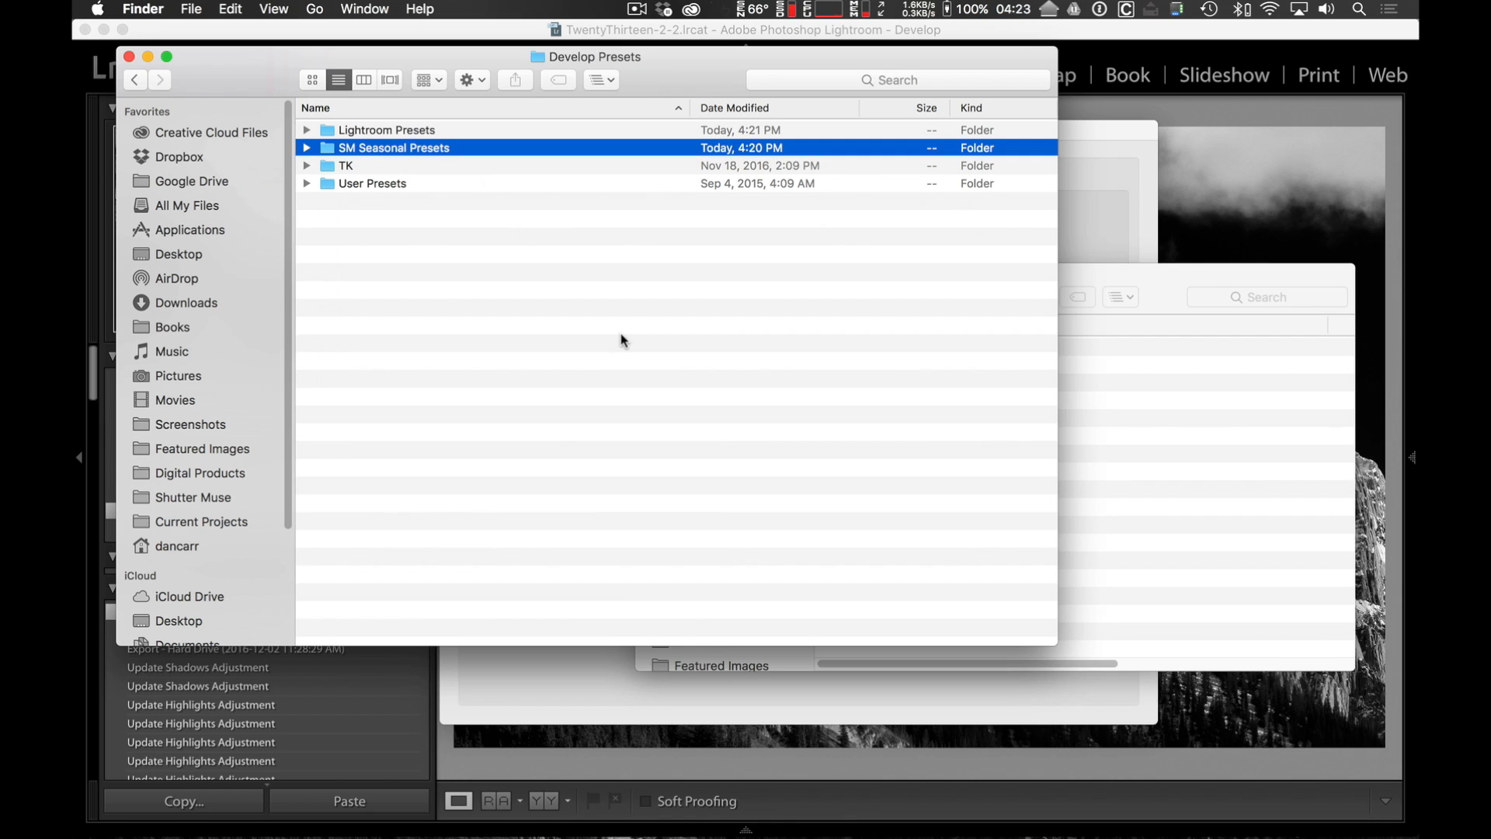
# Quit Lightroom, skipping the catalog backup this time, and launch it again.
pyautogui.click(1054, 36)
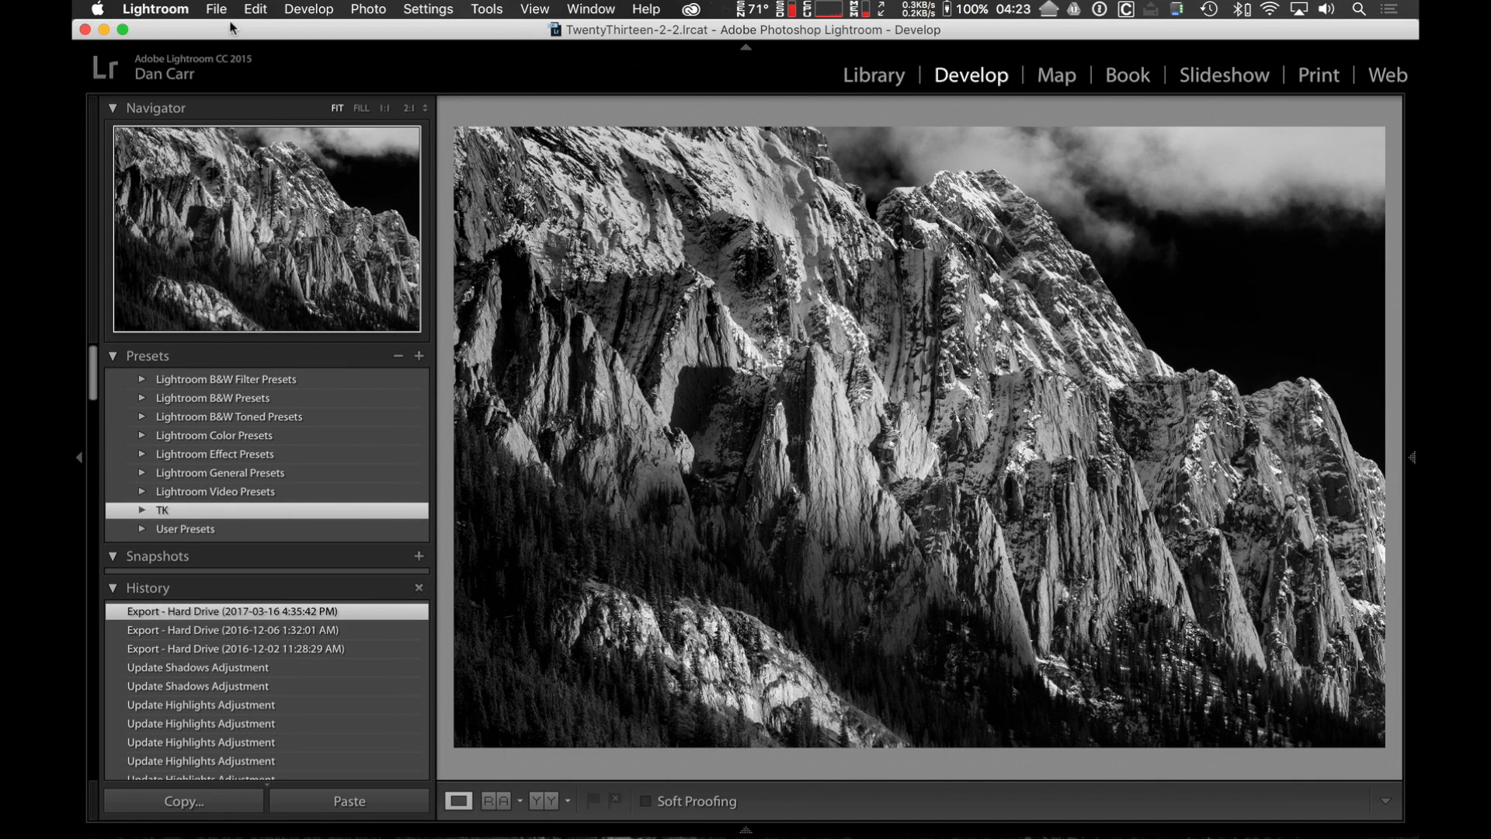
pyautogui.click(180, 11)
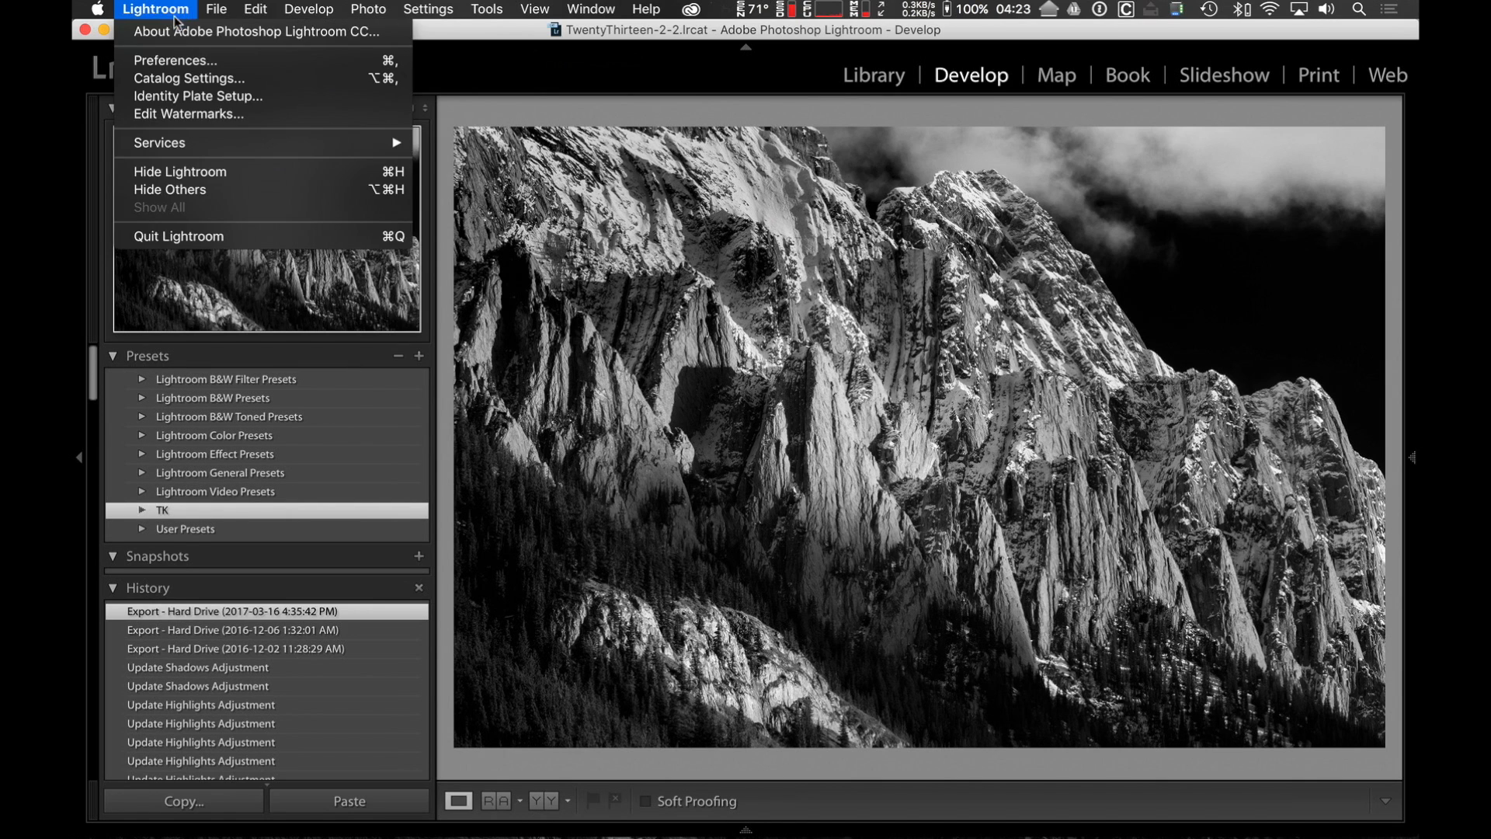
pyautogui.click(208, 236)
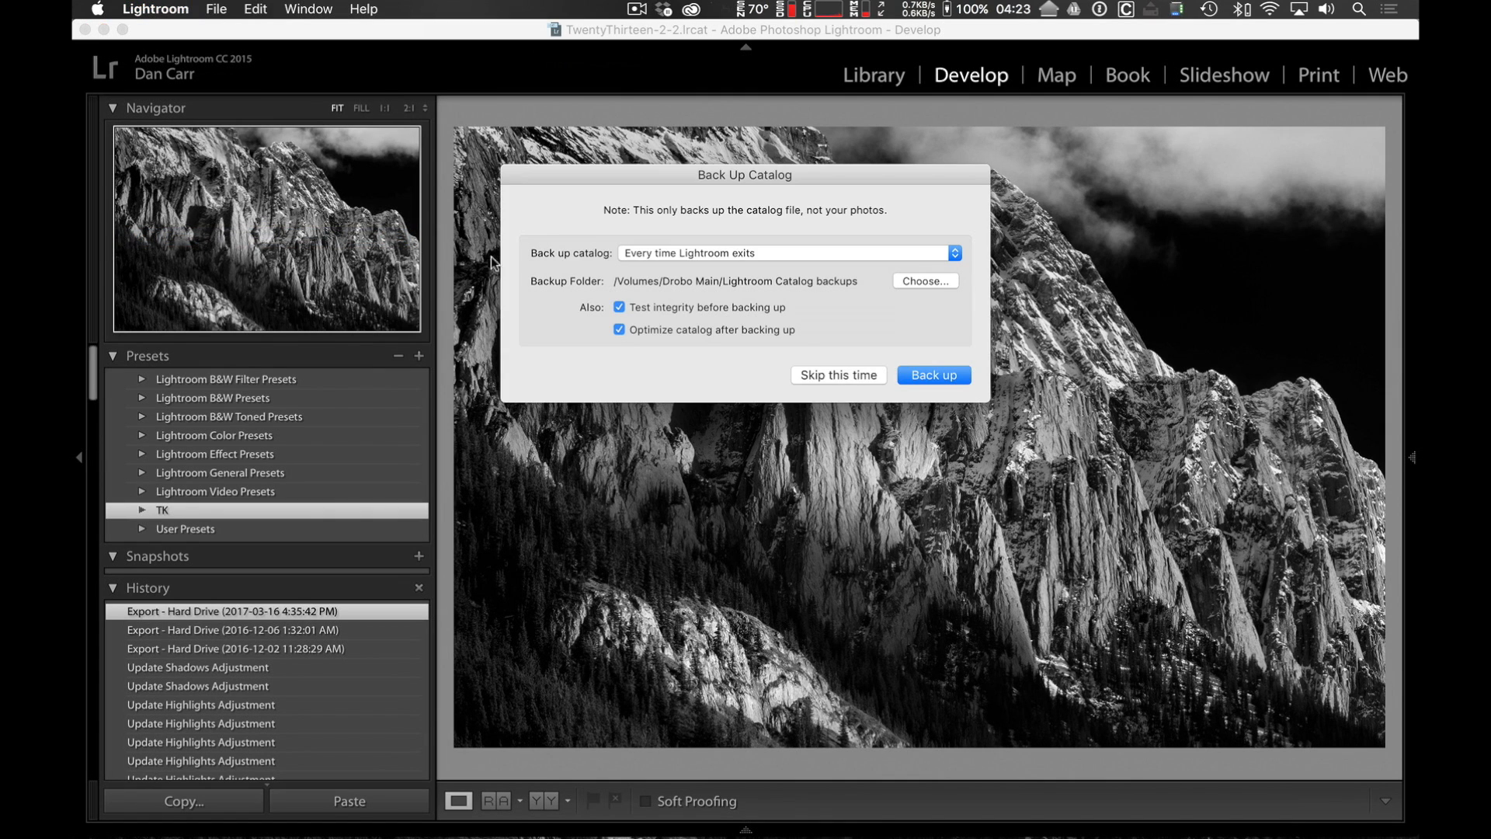
pyautogui.click(820, 379)
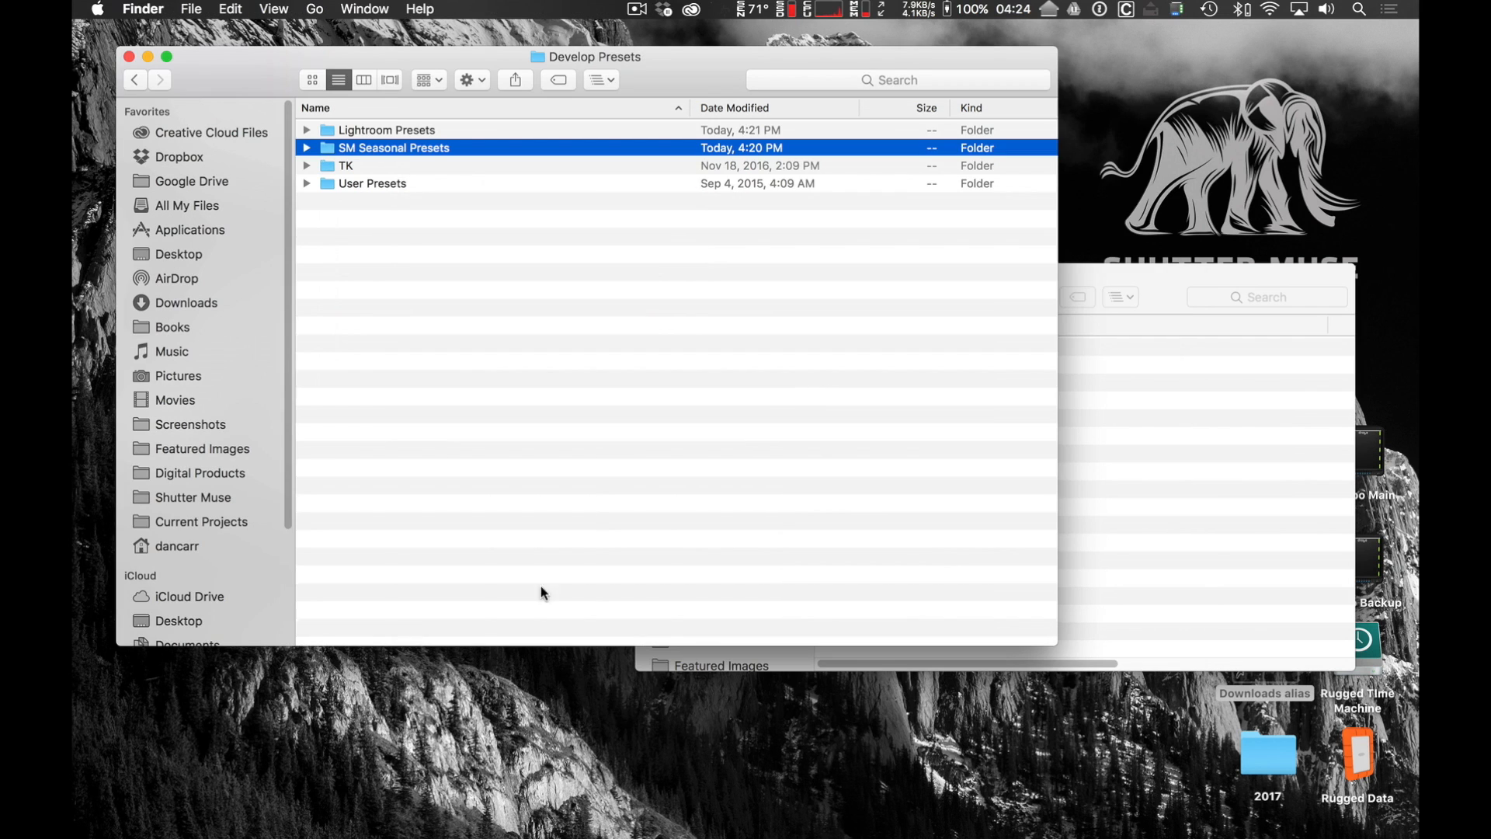
pyautogui.click(384, 799)
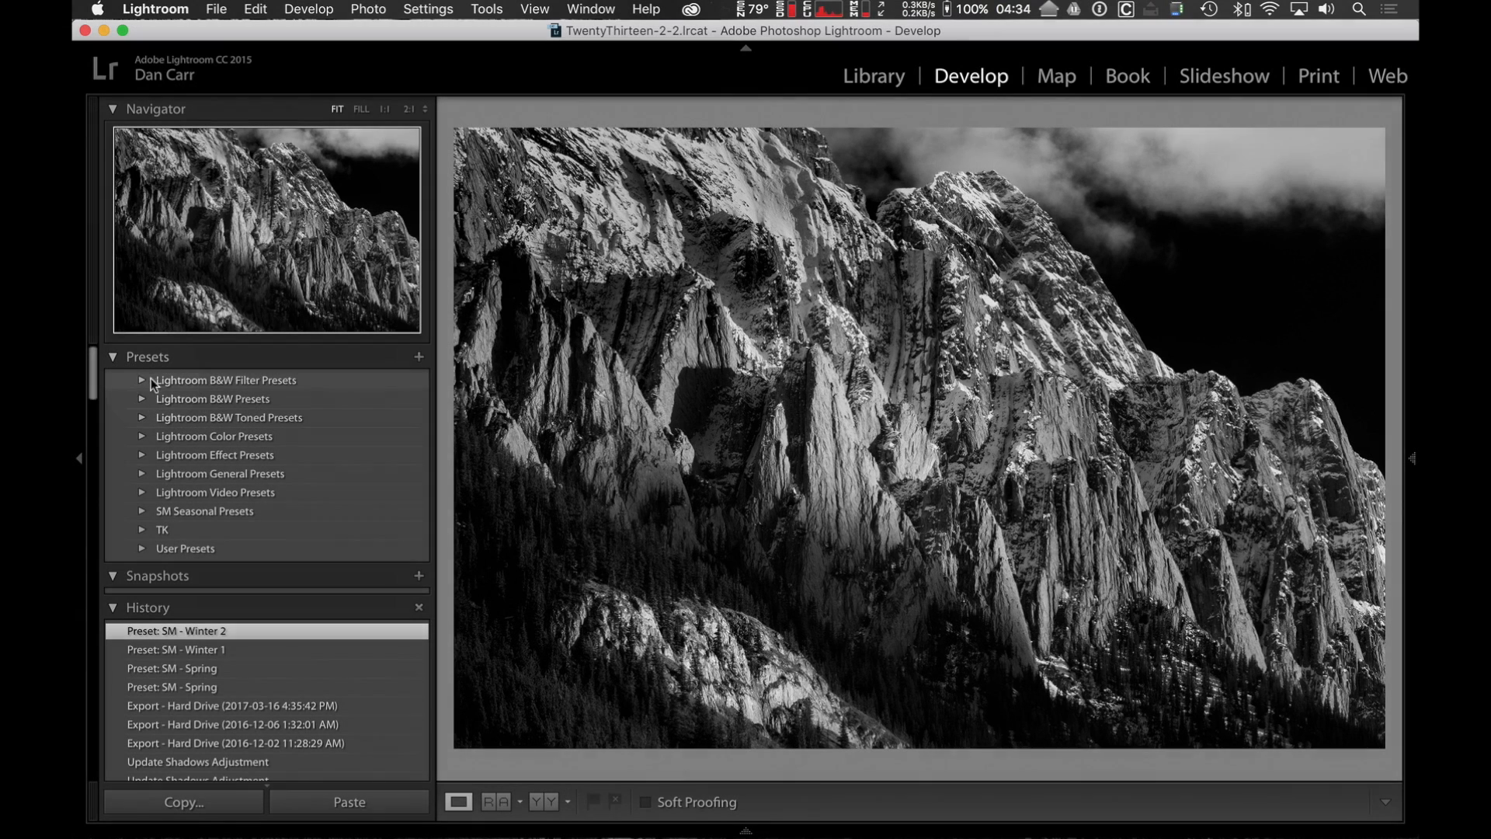
pyautogui.click(114, 358)
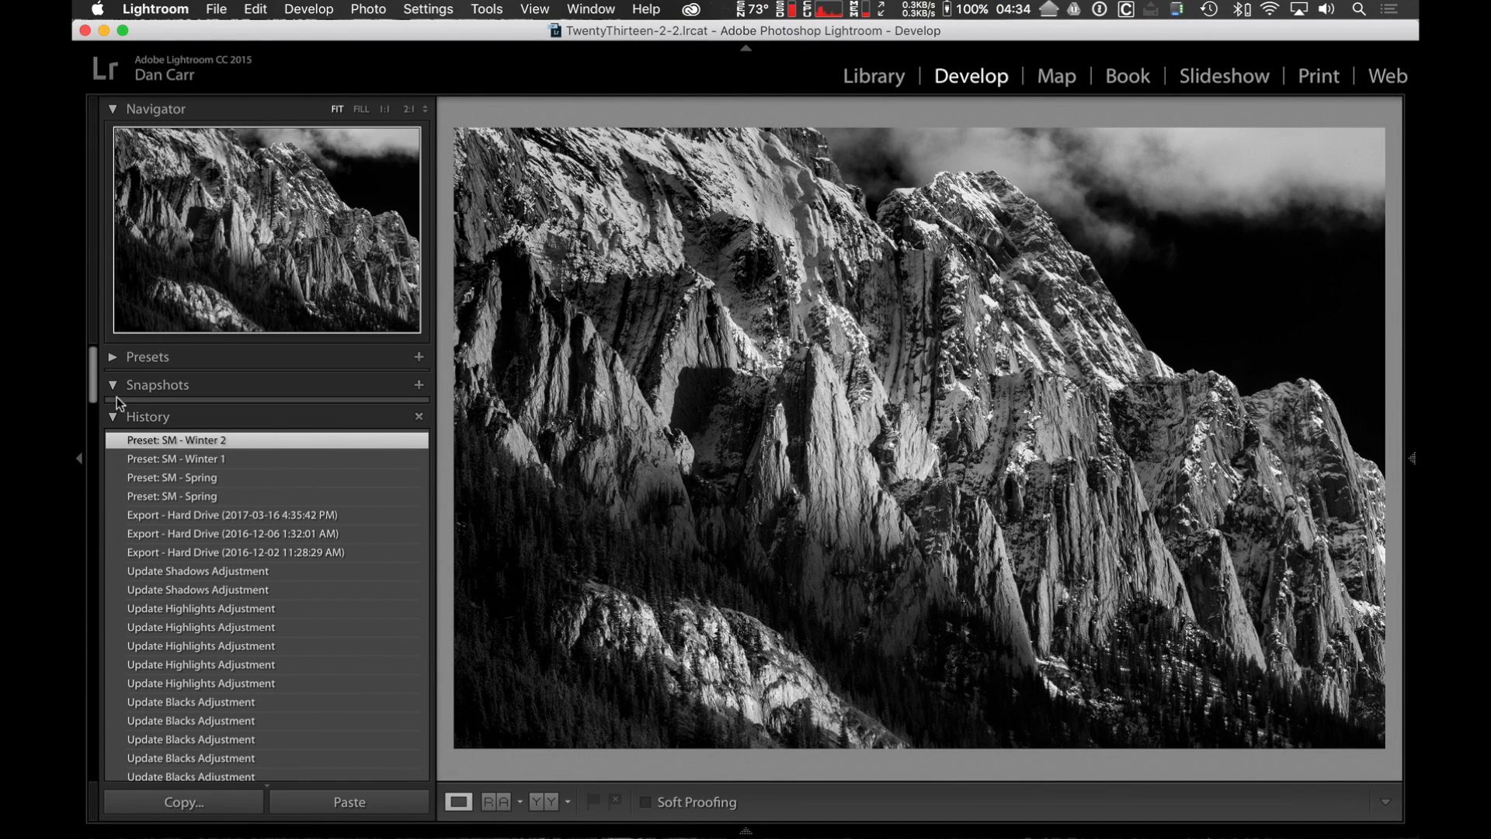
pyautogui.click(113, 358)
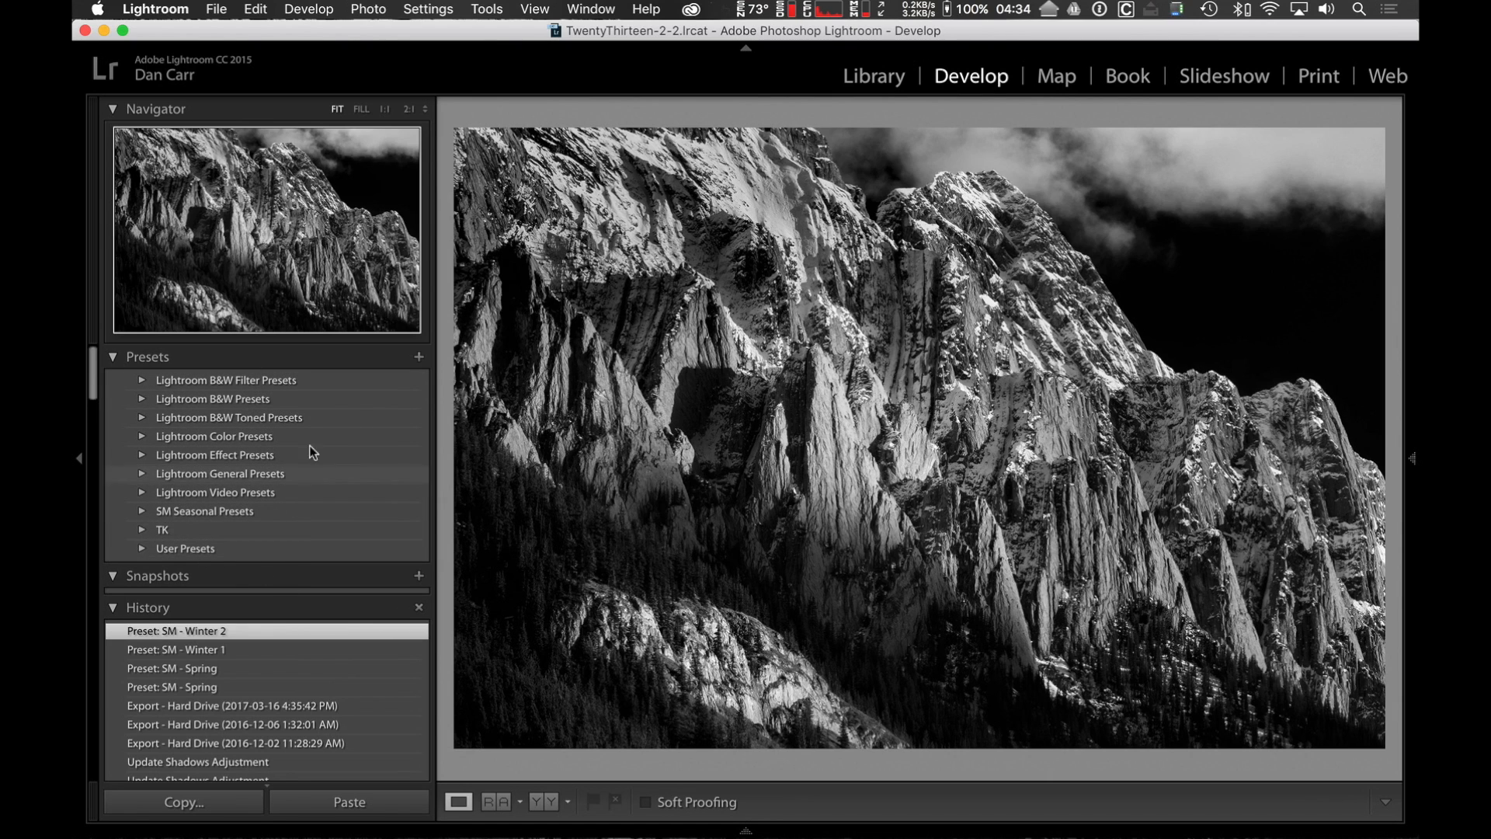
pyautogui.click(118, 356)
pyautogui.click(111, 356)
pyautogui.click(880, 81)
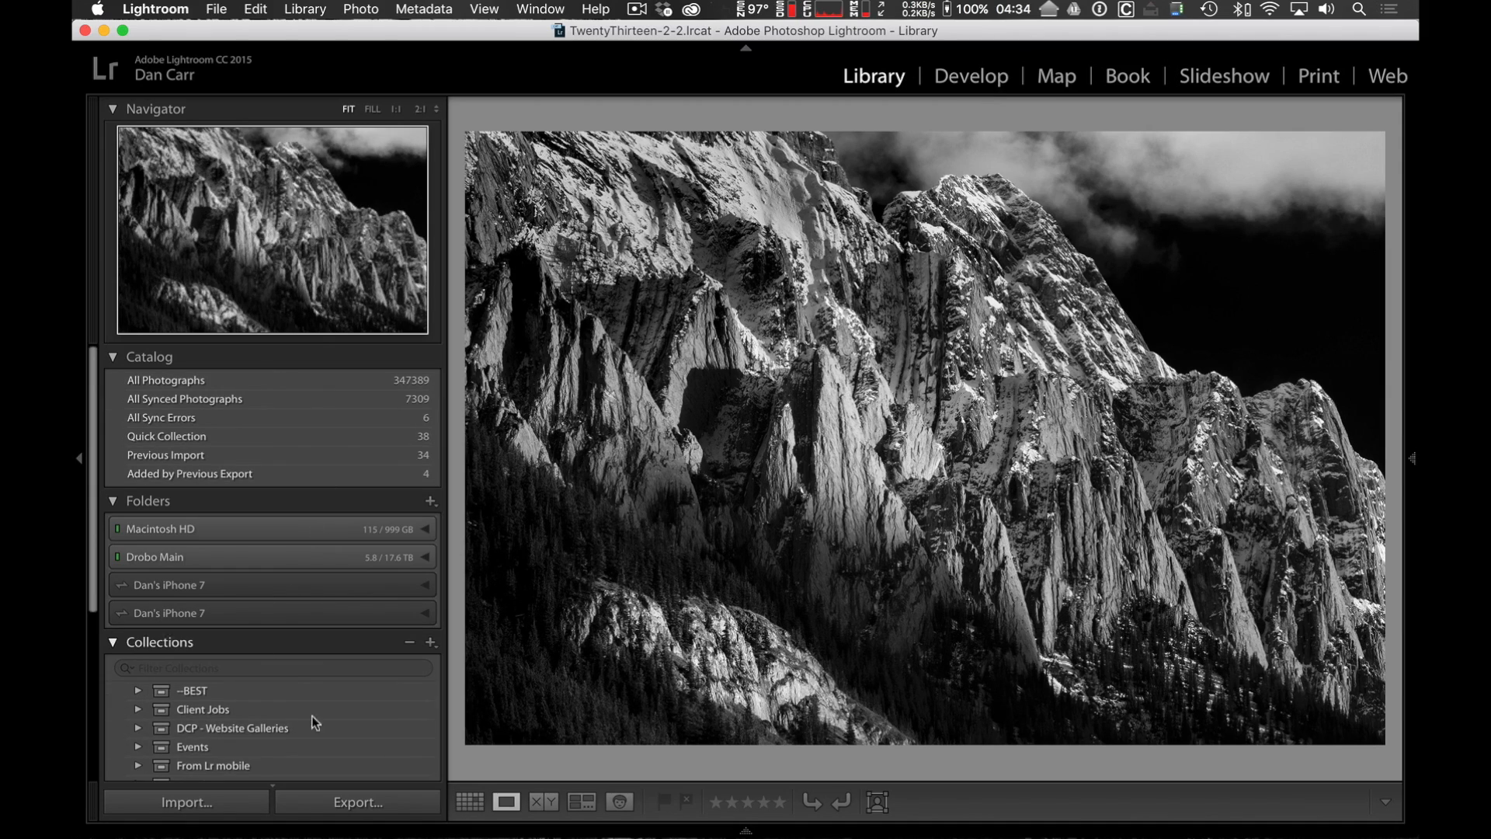
pyautogui.click(984, 82)
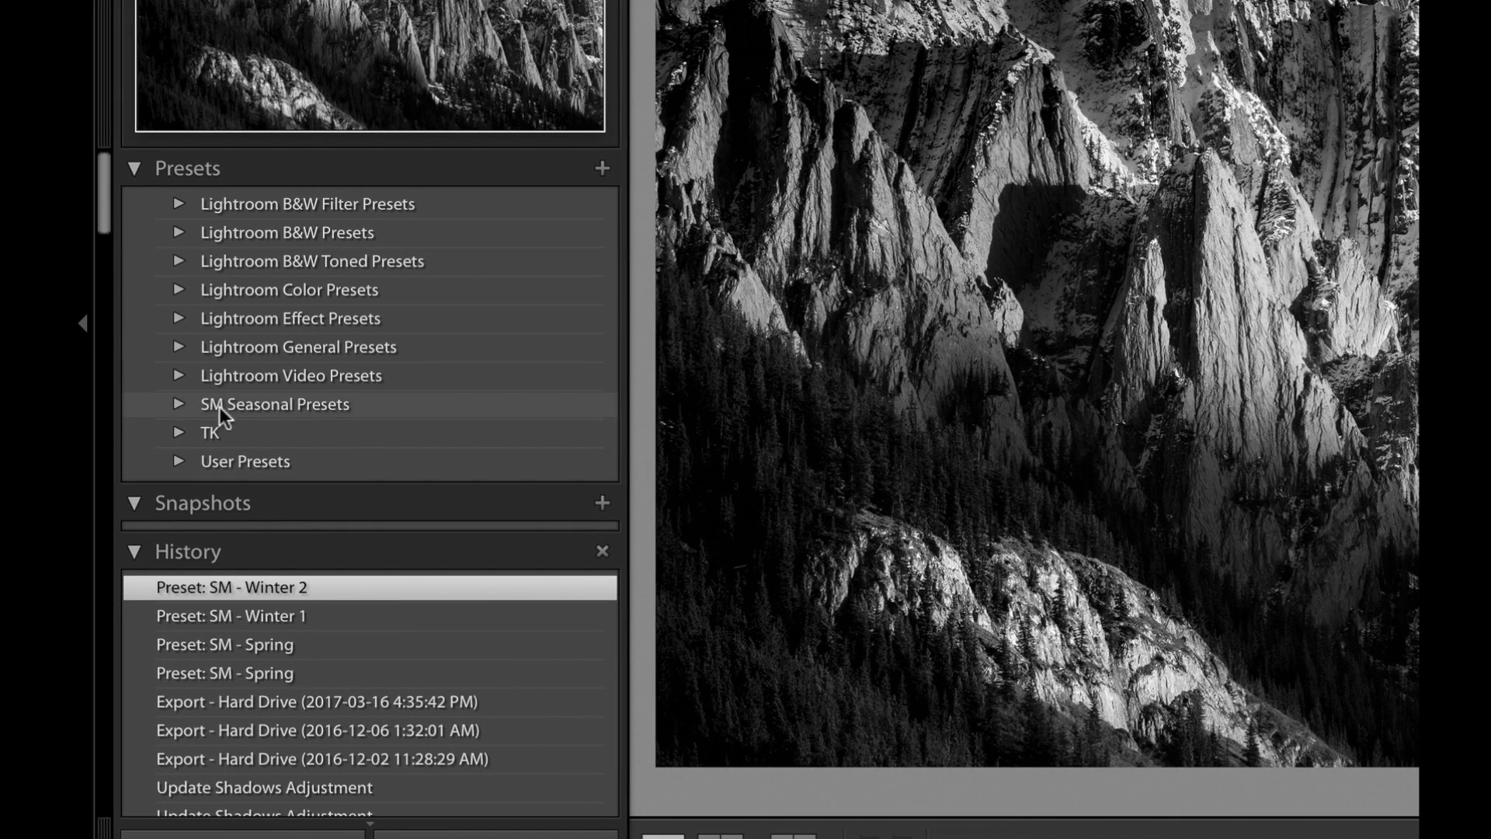
# Expand the SM Seasonal Presets group and examine the management options for the group and its SM - Autumn 1 preset.
pyautogui.click(180, 405)
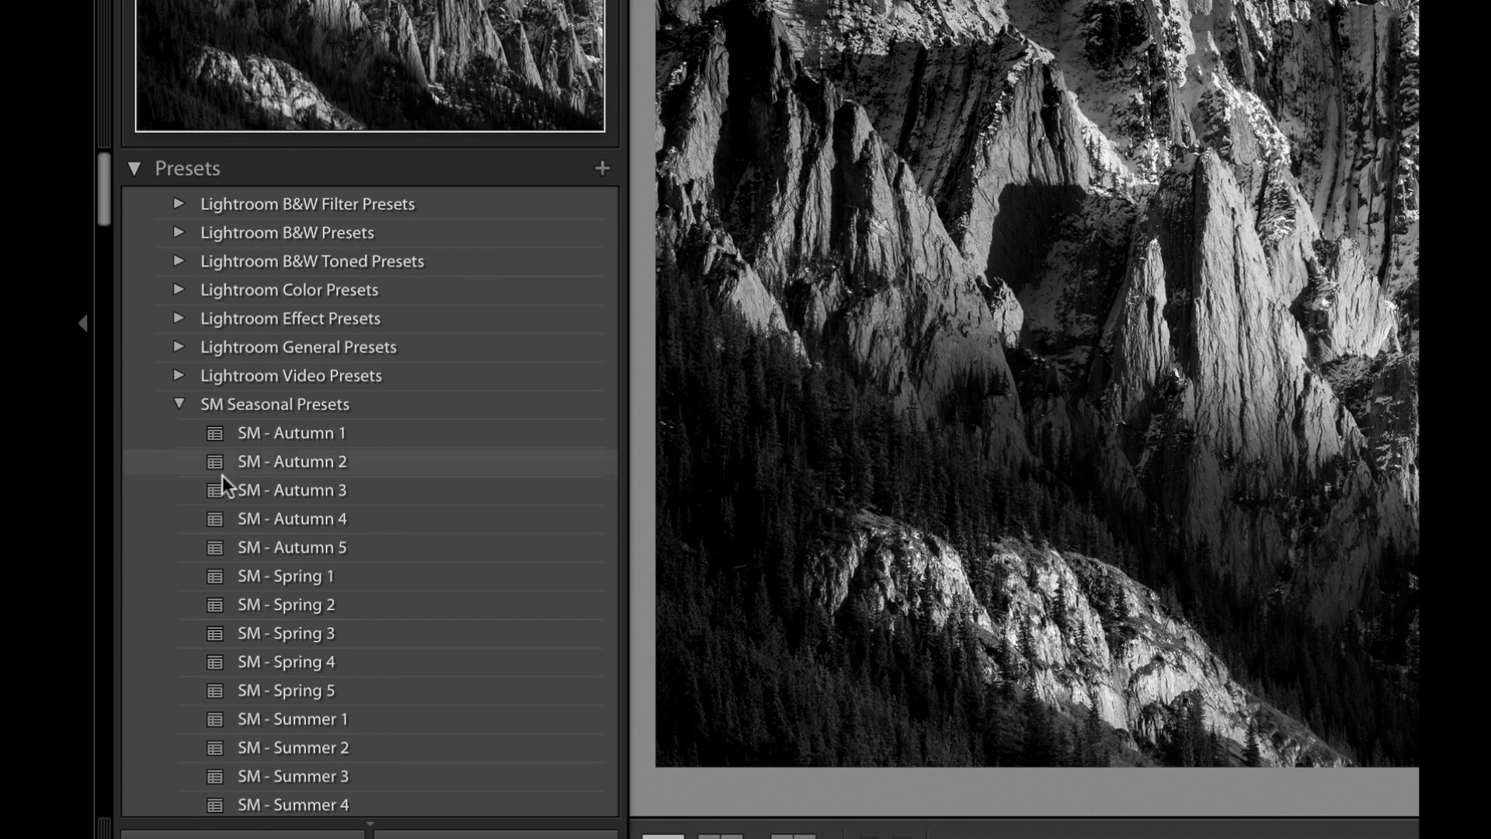
pyautogui.moveTo(109, 189)
pyautogui.mouseDown()
pyautogui.moveTo(106, 218)
pyautogui.moveTo(132, 191)
pyautogui.mouseUp()
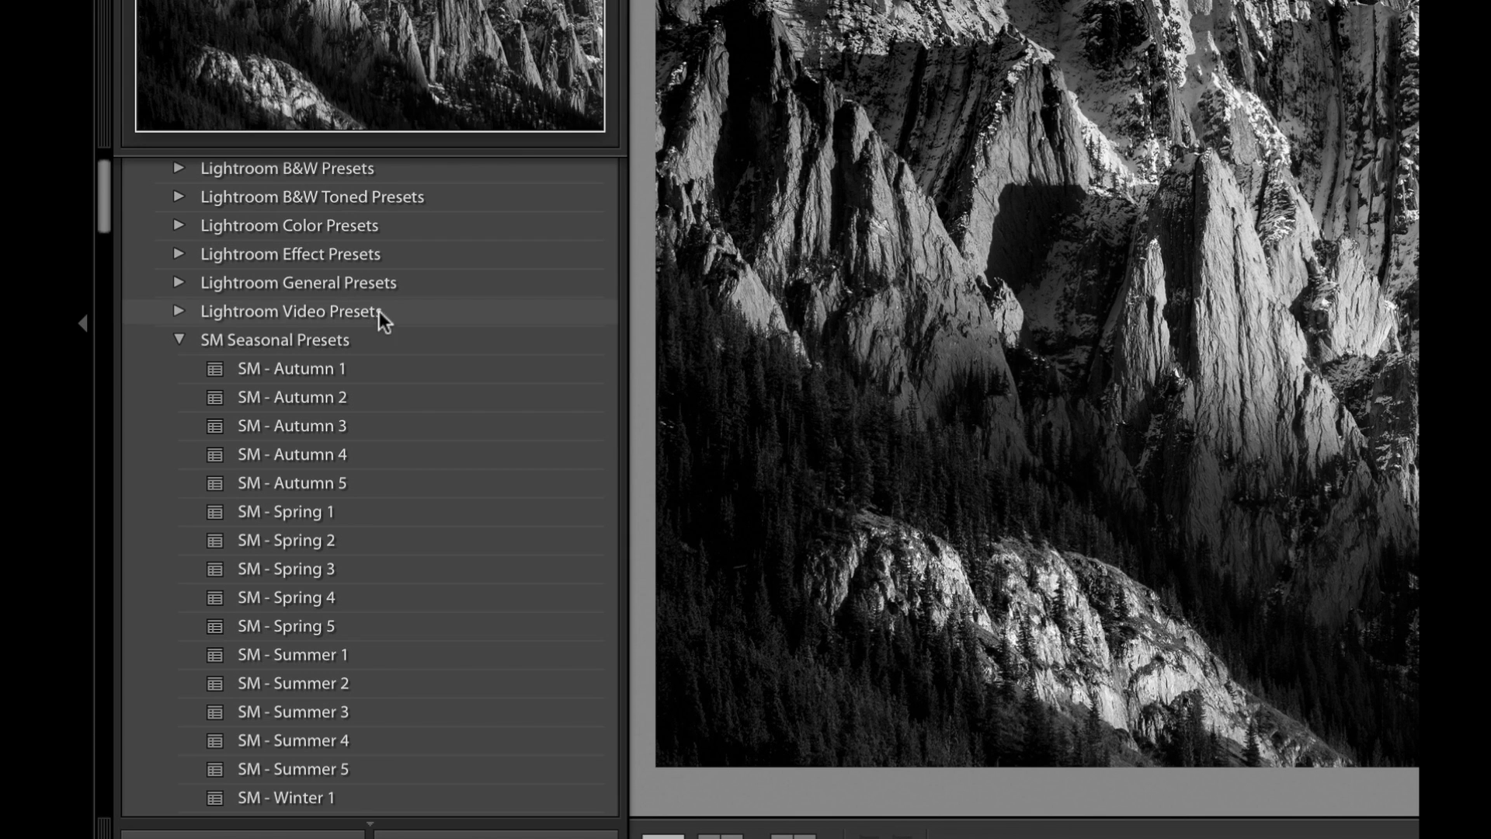
pyautogui.rightClick(353, 341)
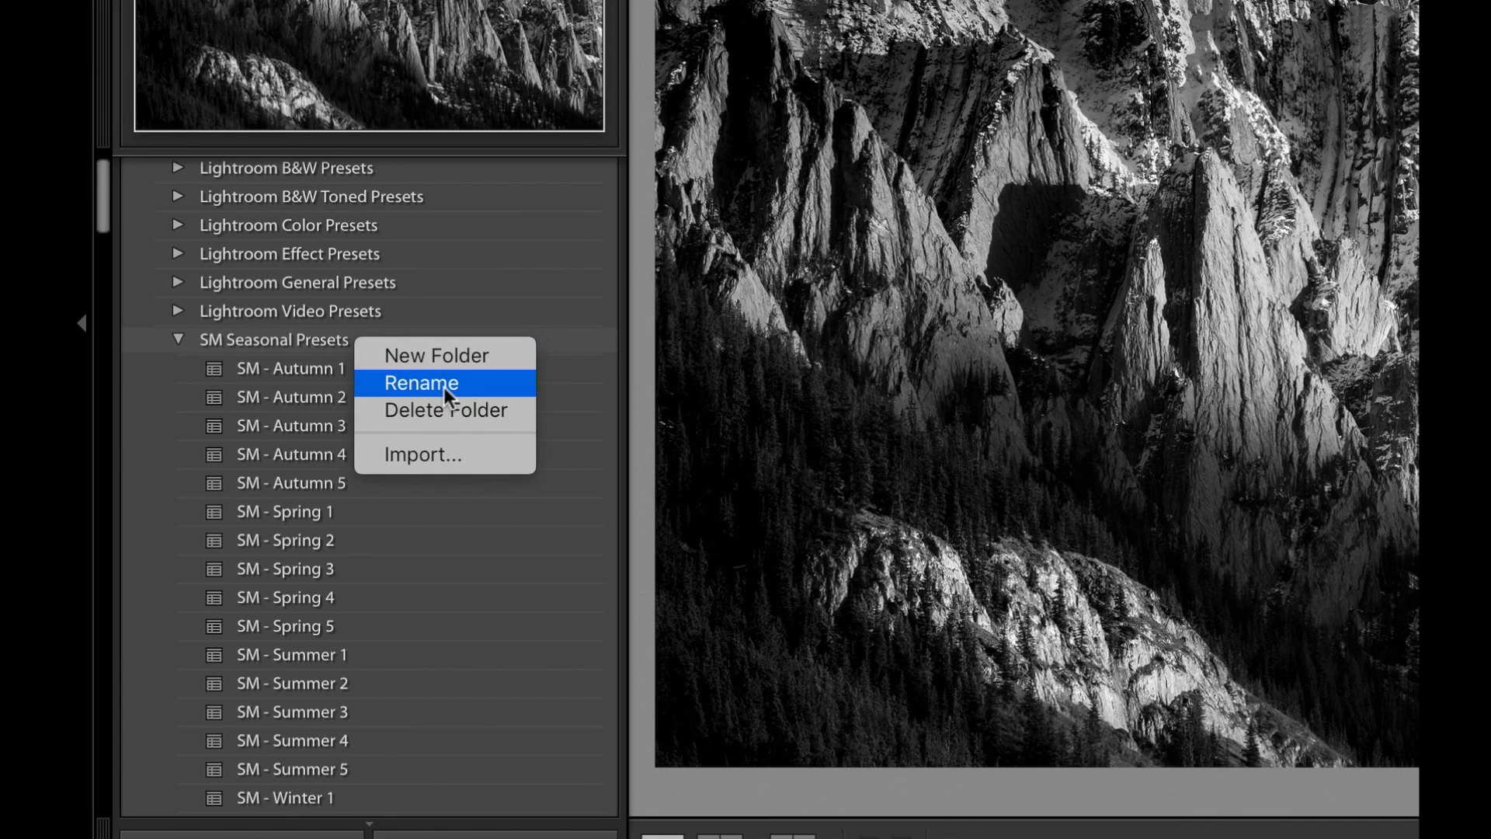
pyautogui.rightClick(312, 366)
pyautogui.rightClick(299, 368)
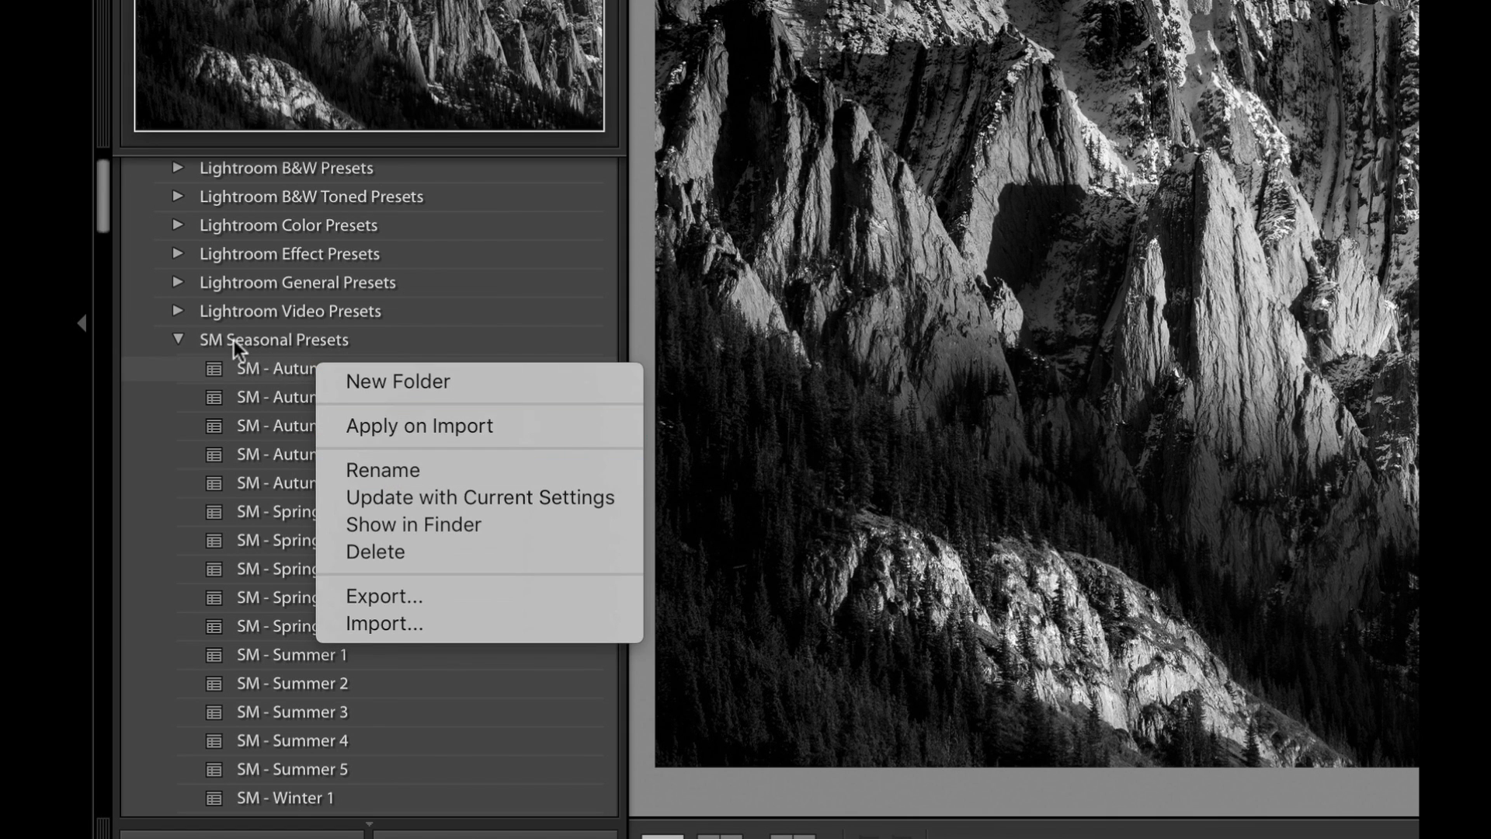
pyautogui.click(281, 365)
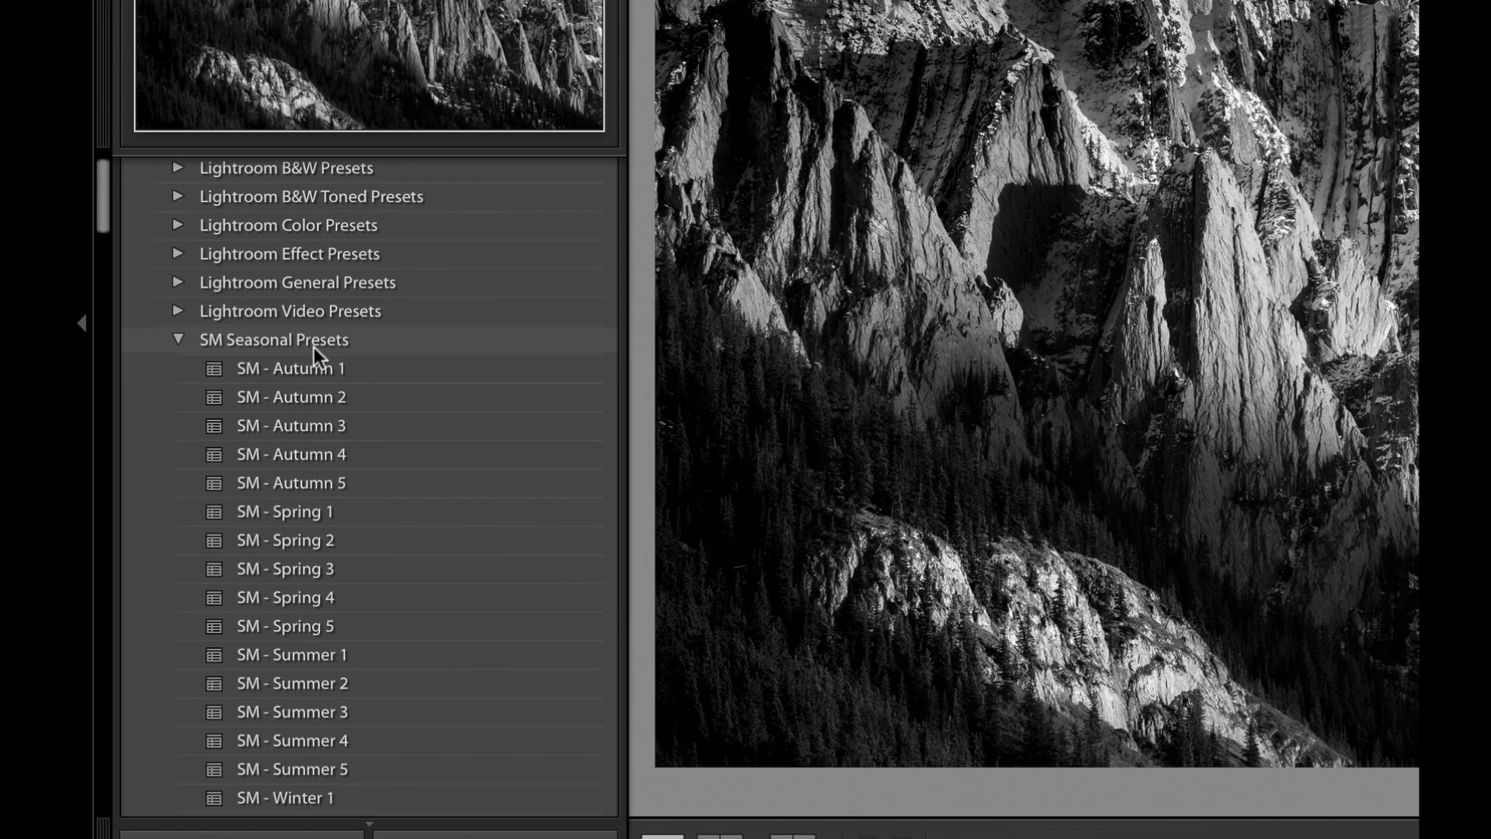
# Collapse the SM Seasonal Presets group and delete its folder from the presets, confirming the deletion.
pyautogui.moveTo(320, 366)
pyautogui.mouseDown()
pyautogui.moveTo(335, 368)
pyautogui.moveTo(362, 318)
pyautogui.moveTo(326, 364)
pyautogui.mouseUp()
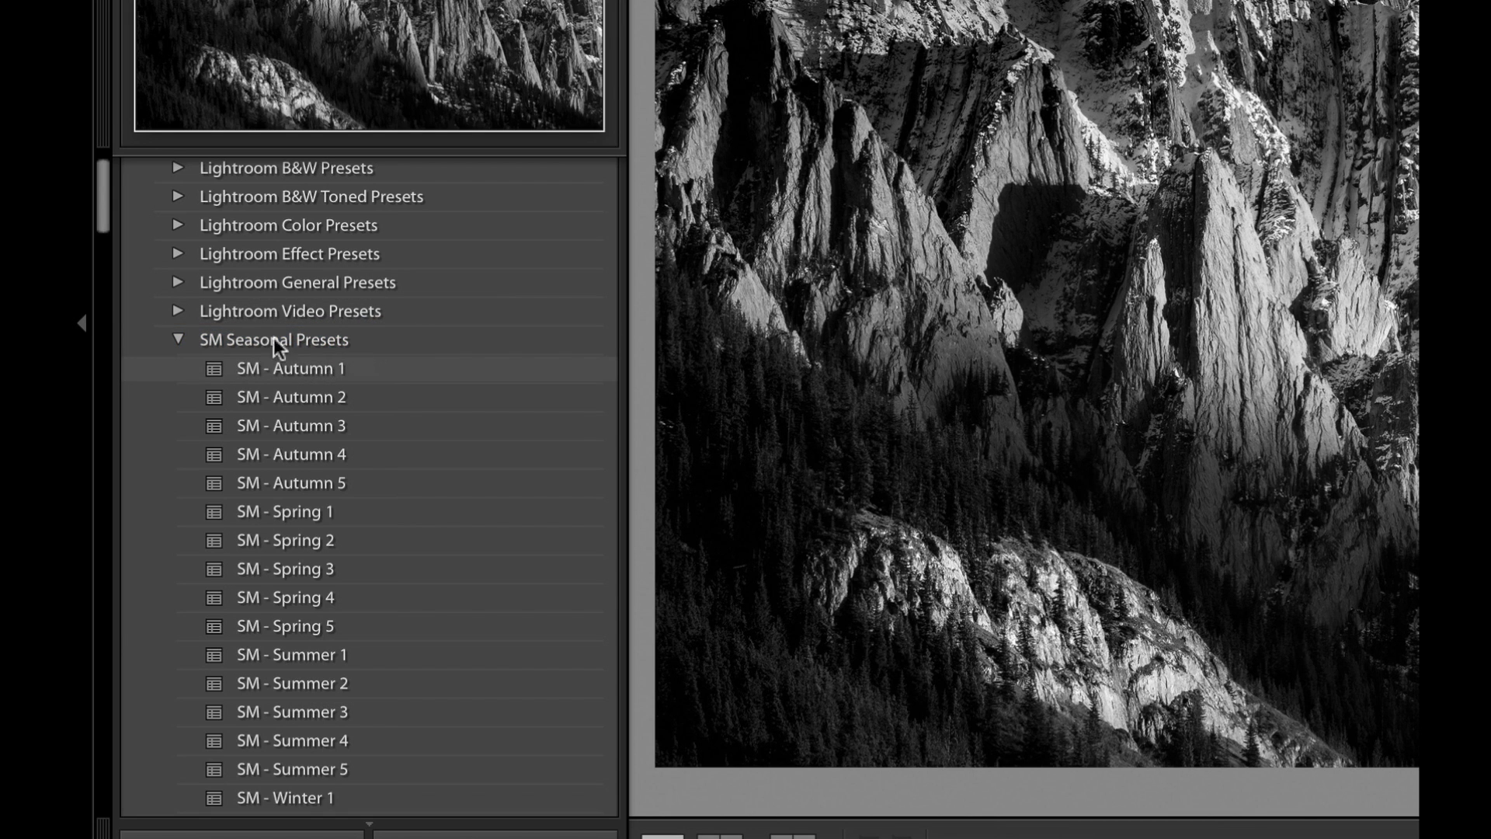
pyautogui.click(177, 339)
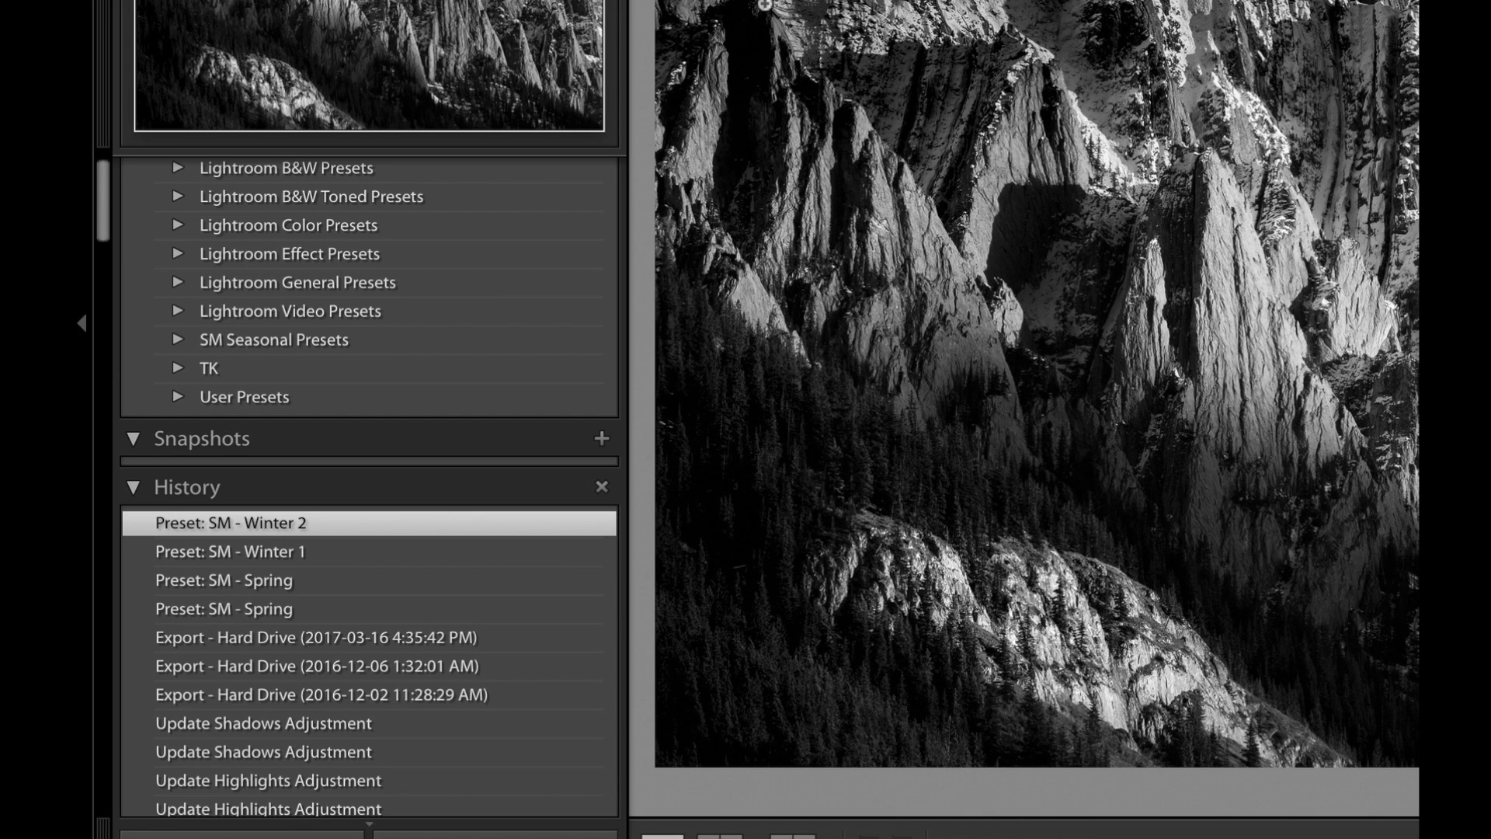
pyautogui.scroll(2, 436, 405)
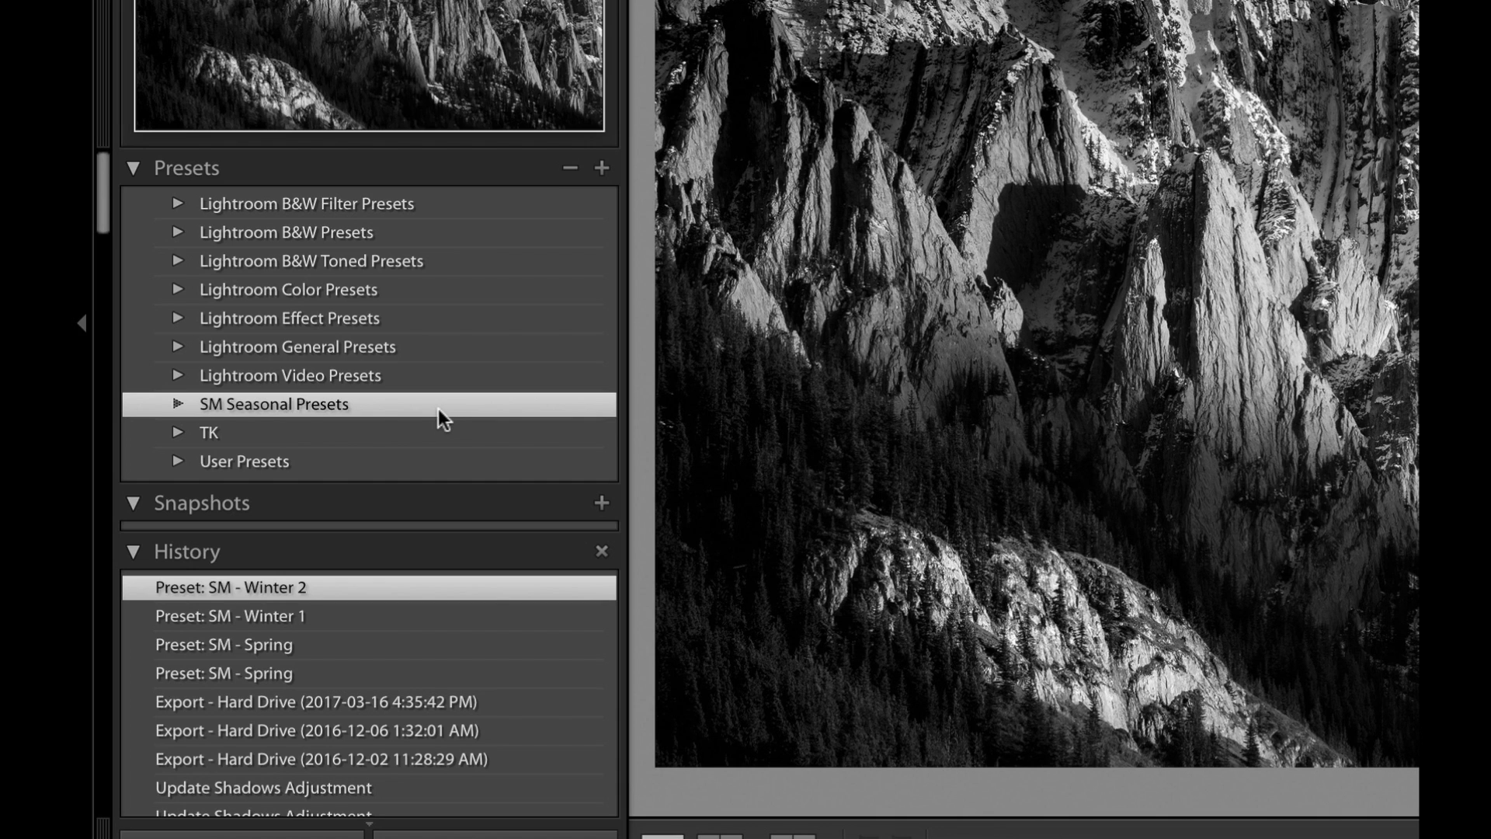
pyautogui.rightClick(440, 406)
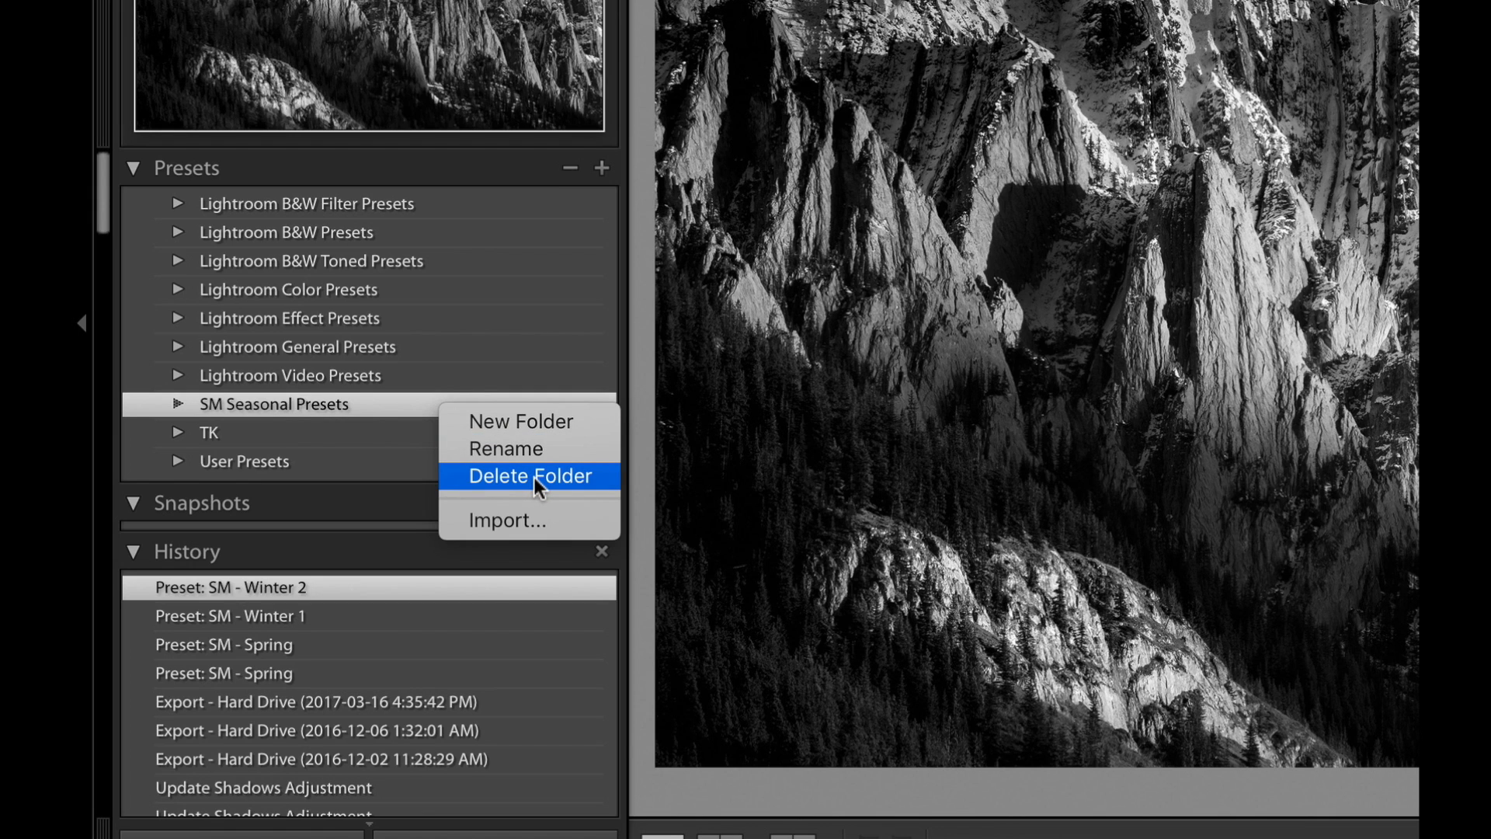
pyautogui.click(389, 396)
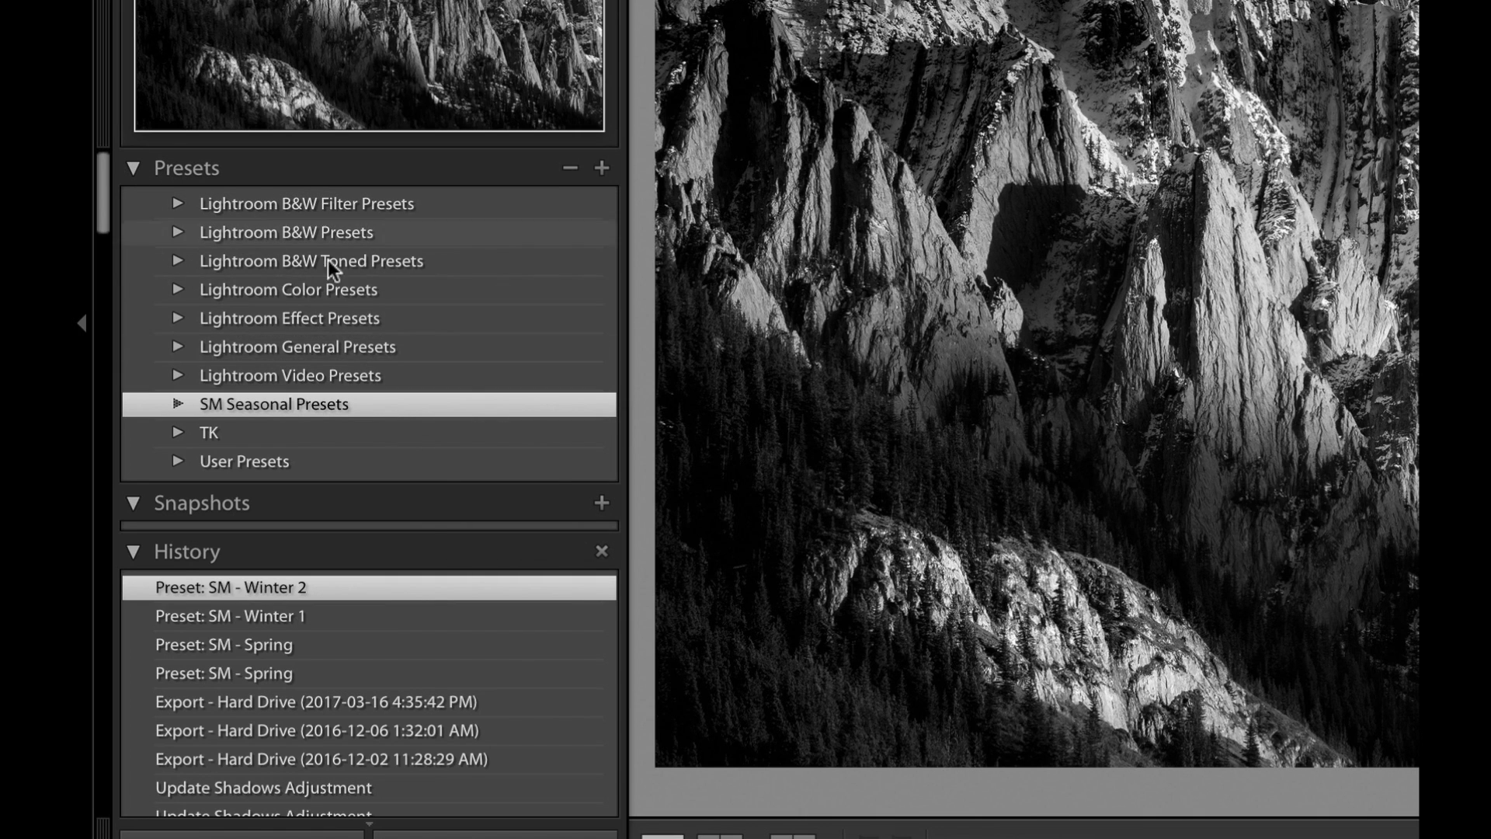
pyautogui.rightClick(431, 404)
pyautogui.click(552, 469)
pyautogui.click(514, 436)
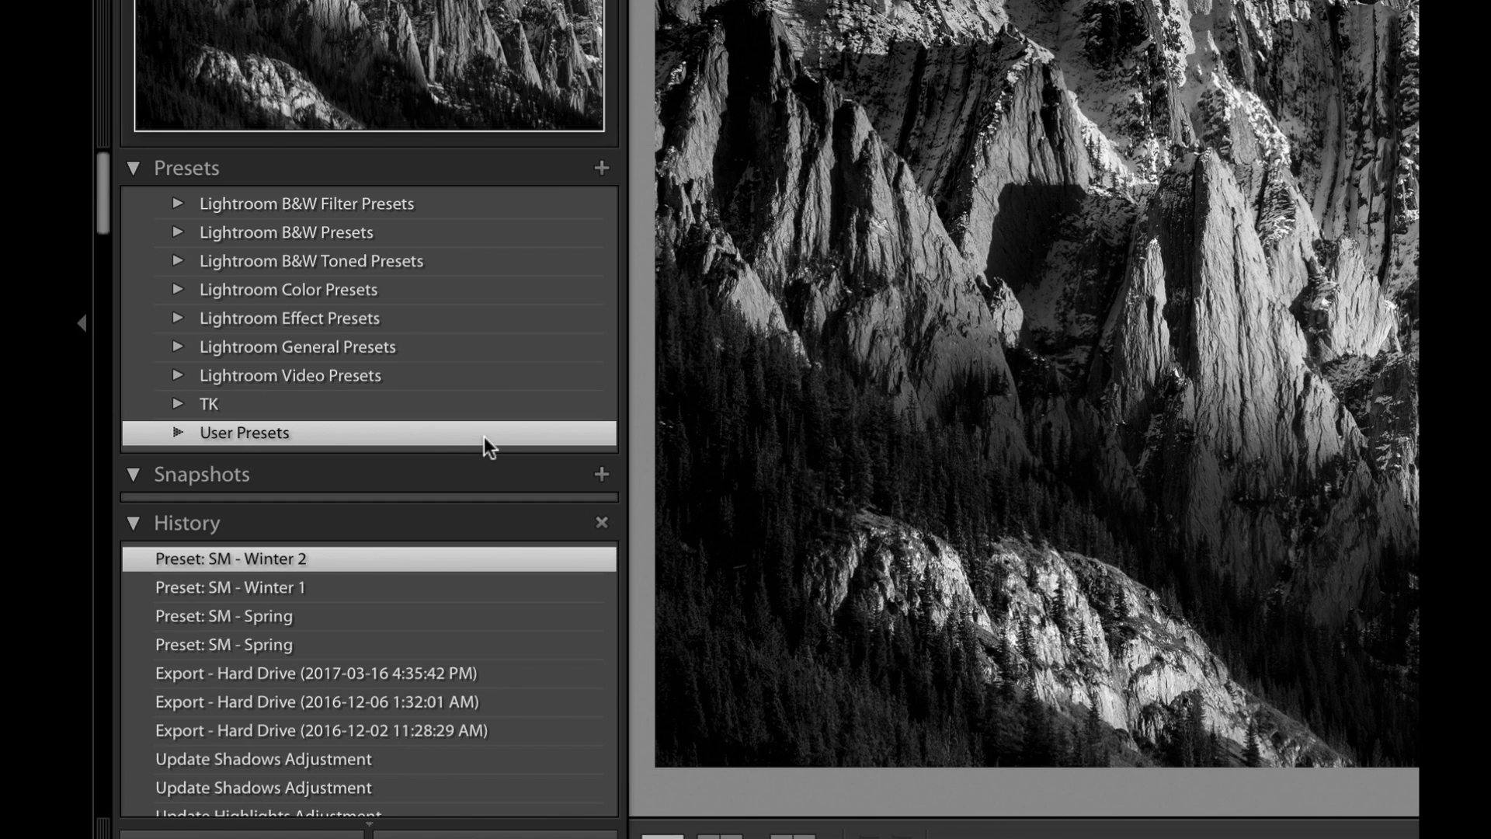
# Create a new preset folder named SM Seasonal Presets and select it.
pyautogui.rightClick(487, 432)
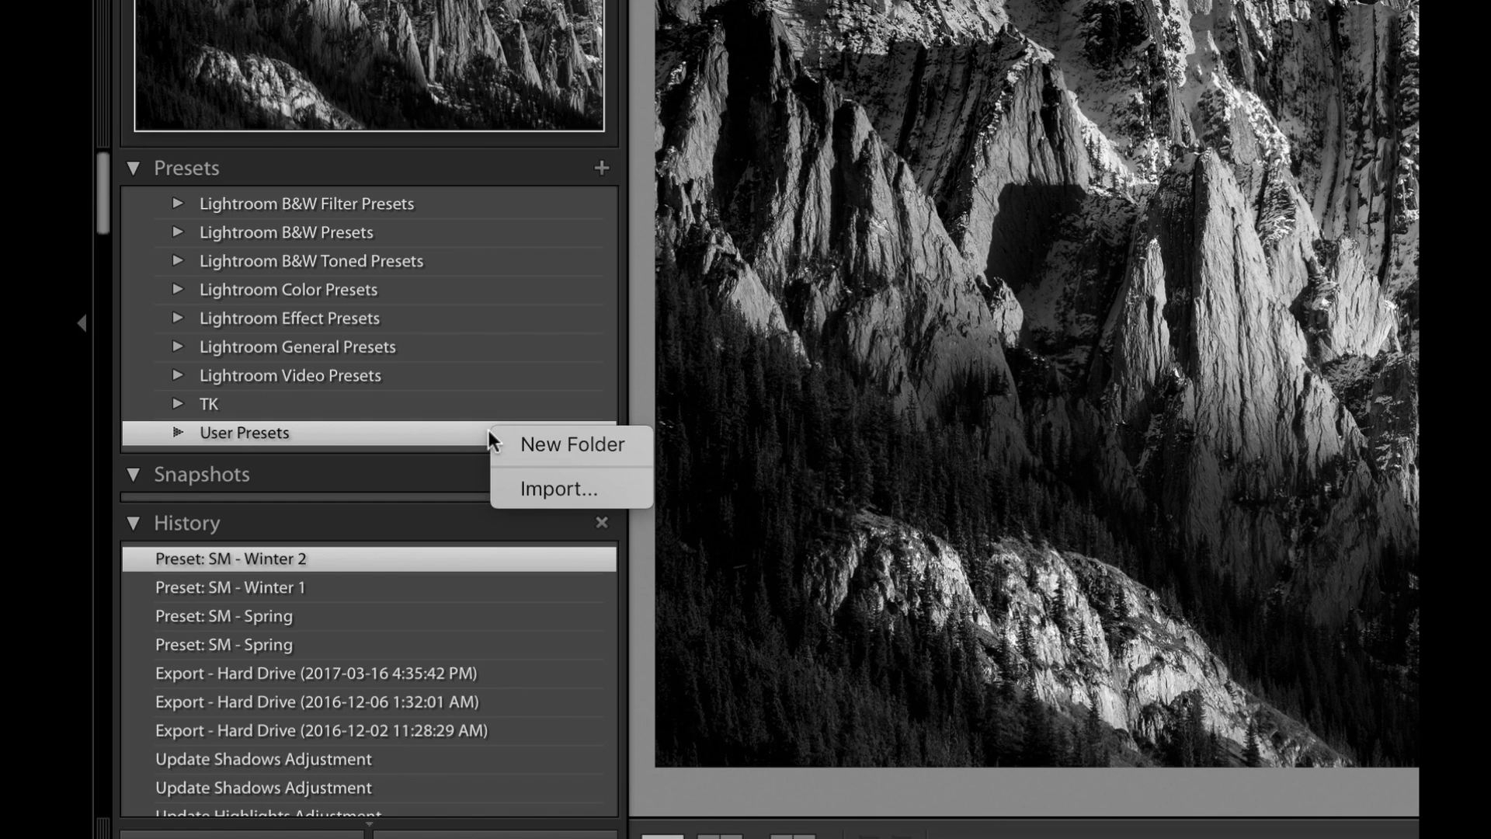
pyautogui.click(553, 441)
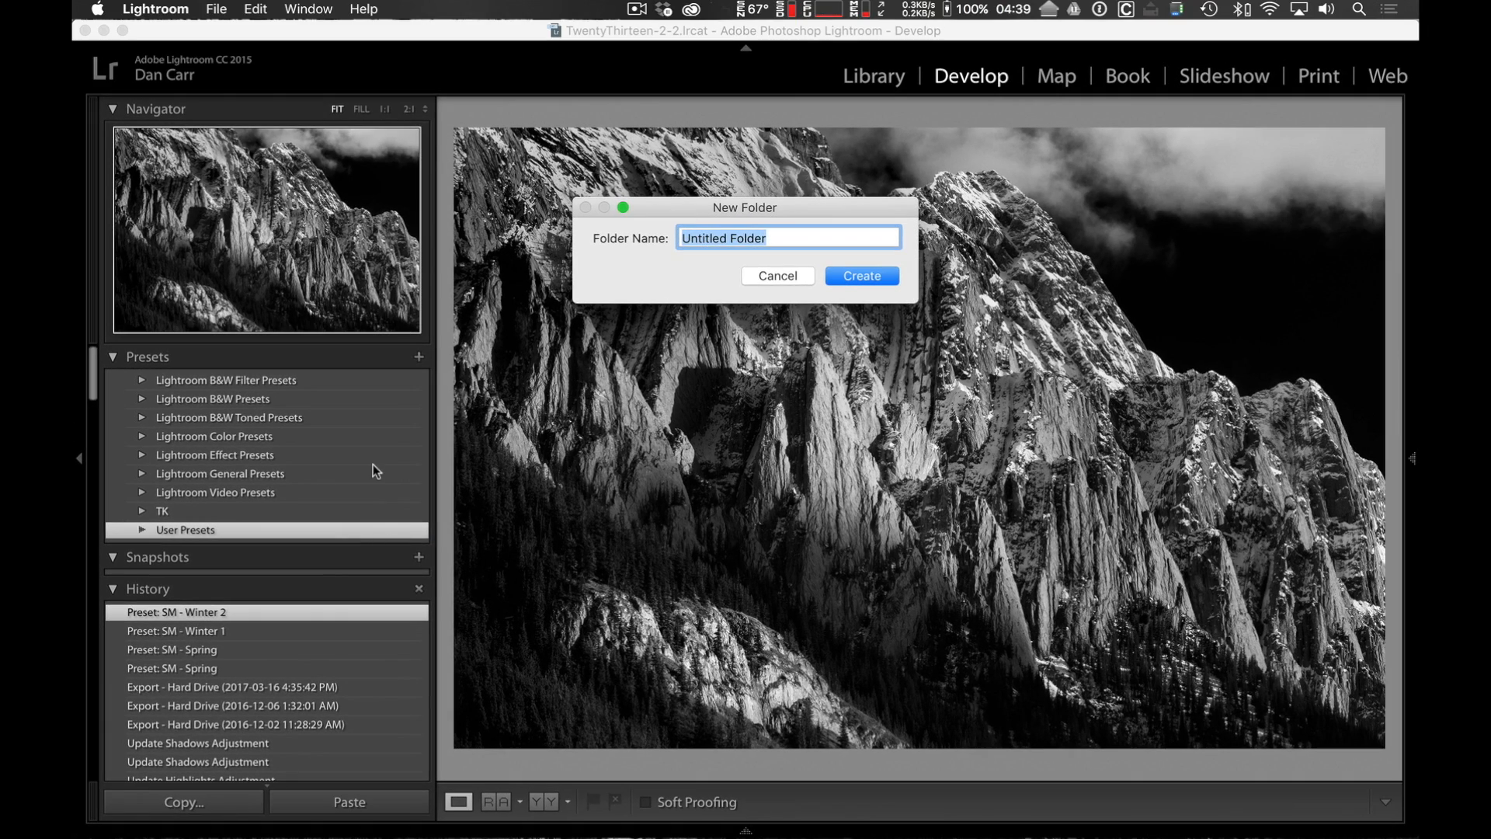
pyautogui.write('SM Seas')
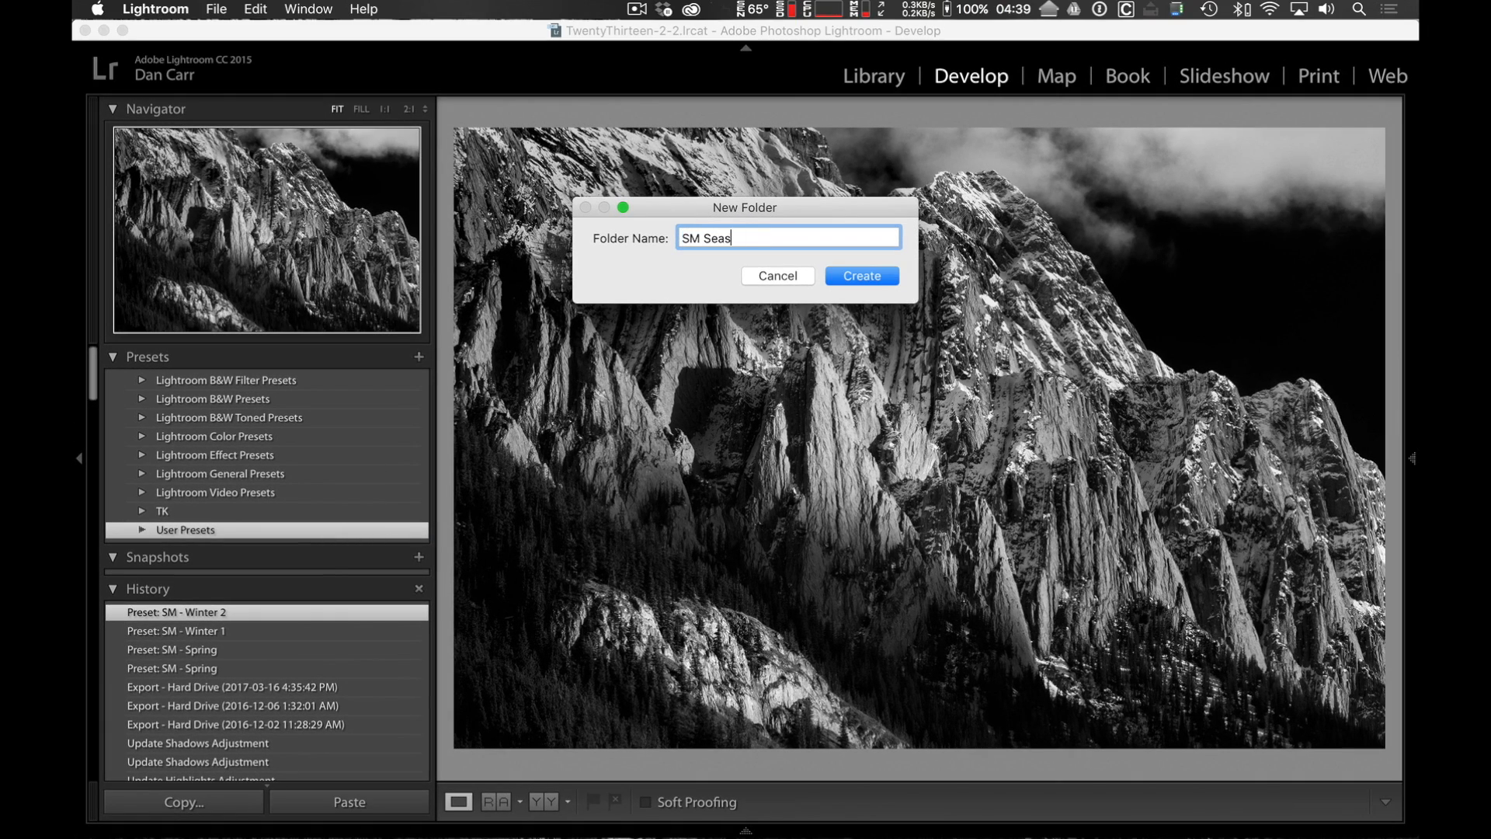
pyautogui.write('onal ')
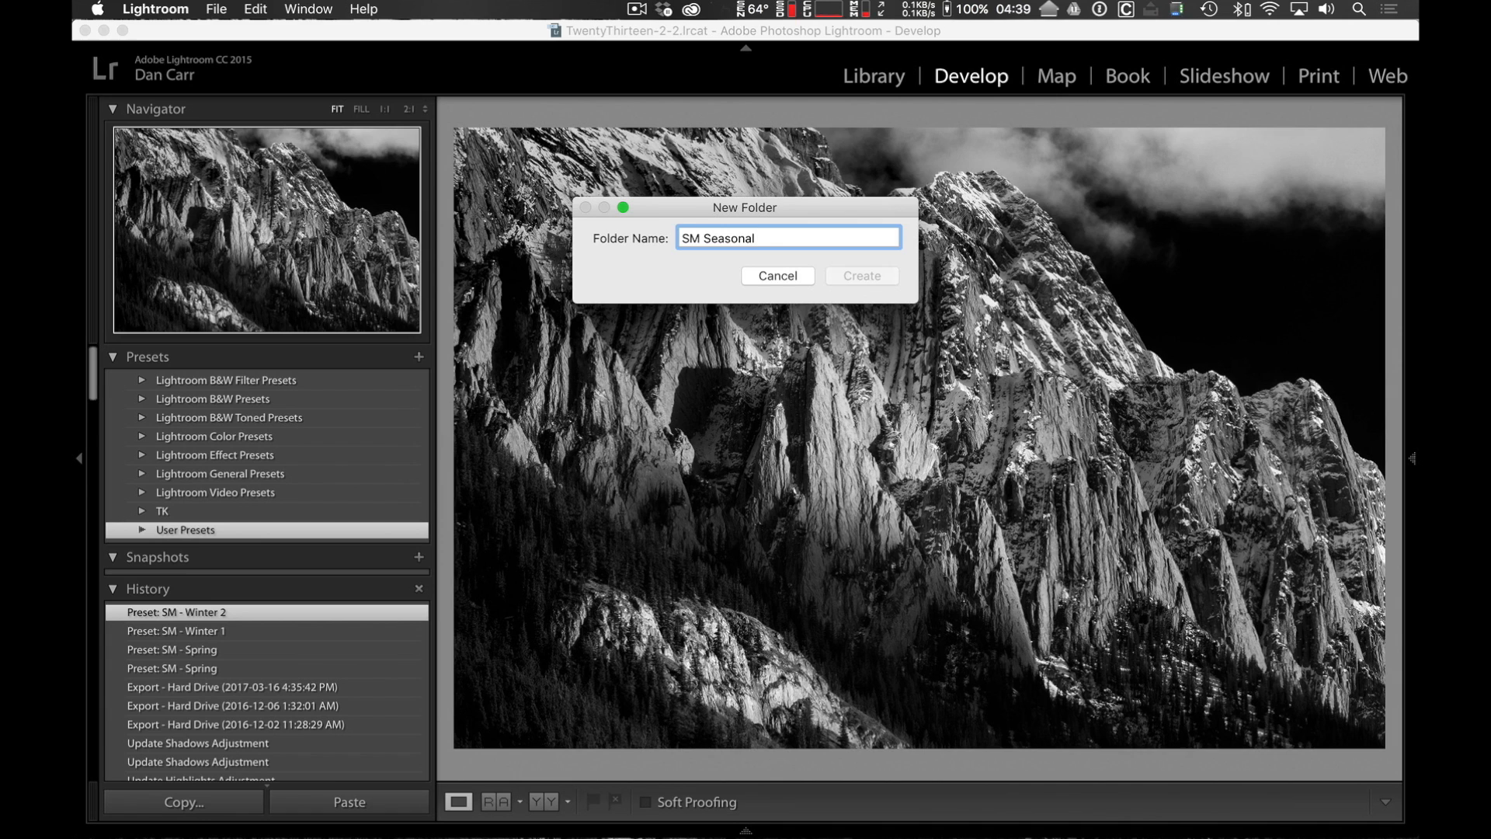
pyautogui.write('Prese')
pyautogui.press('Return')
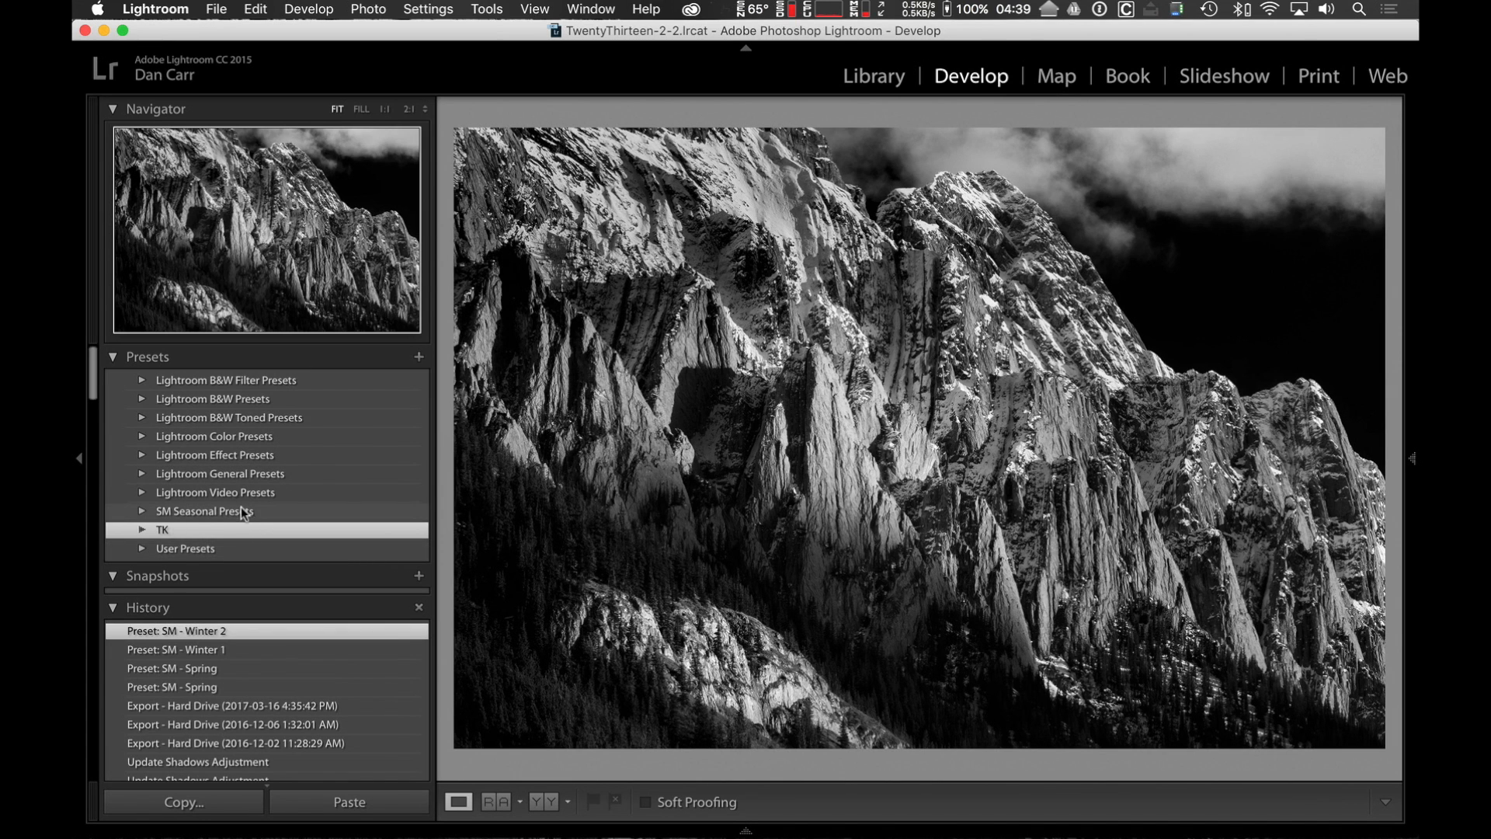
pyautogui.click(241, 509)
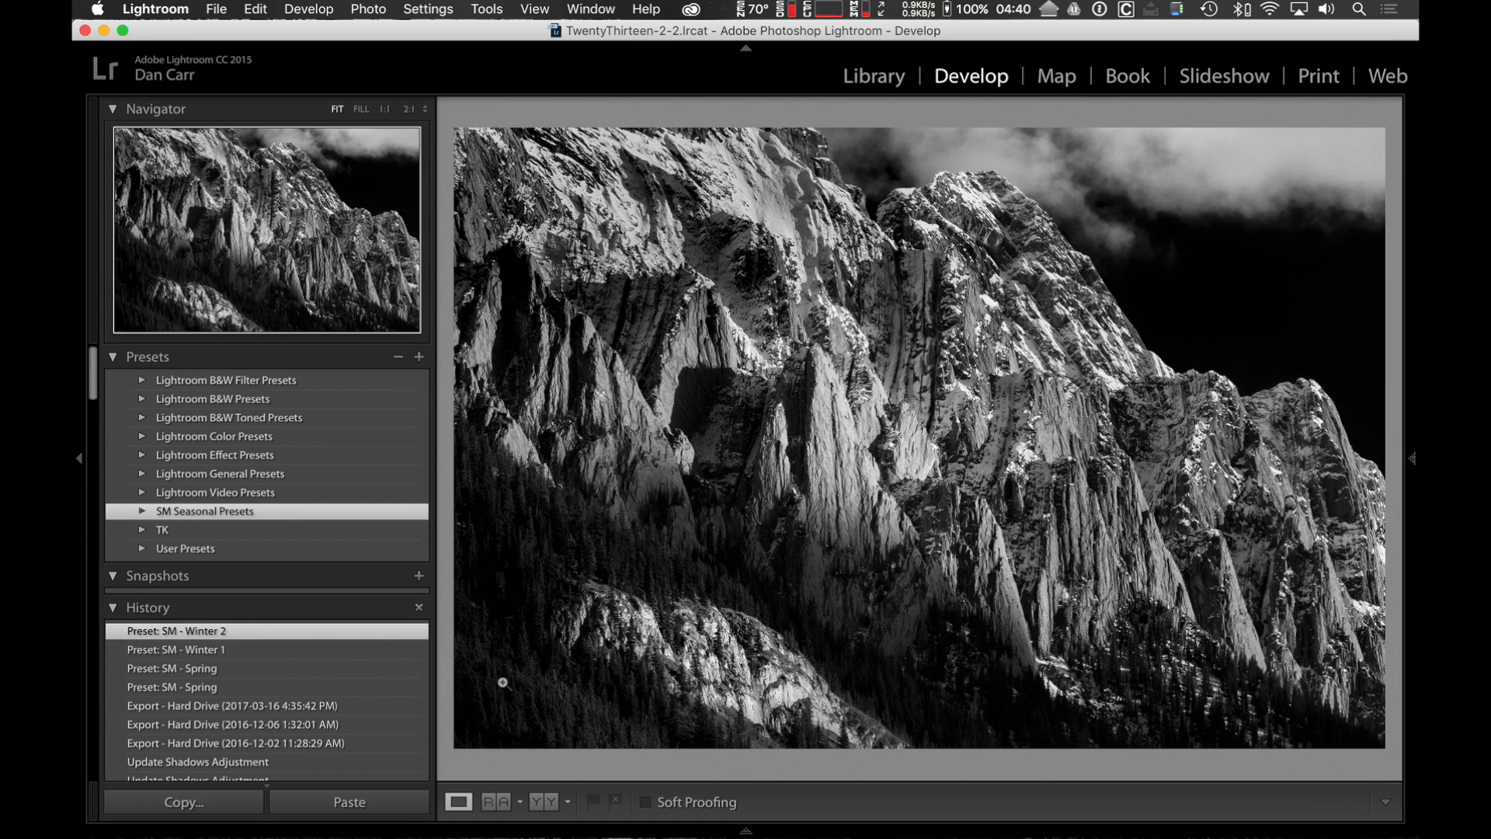
# Switch to Finder, unzip SM Seasonal Presets.zip in Downloads, check the extracted folder's contents and minimize the window.
pyautogui.click(1317, 804)
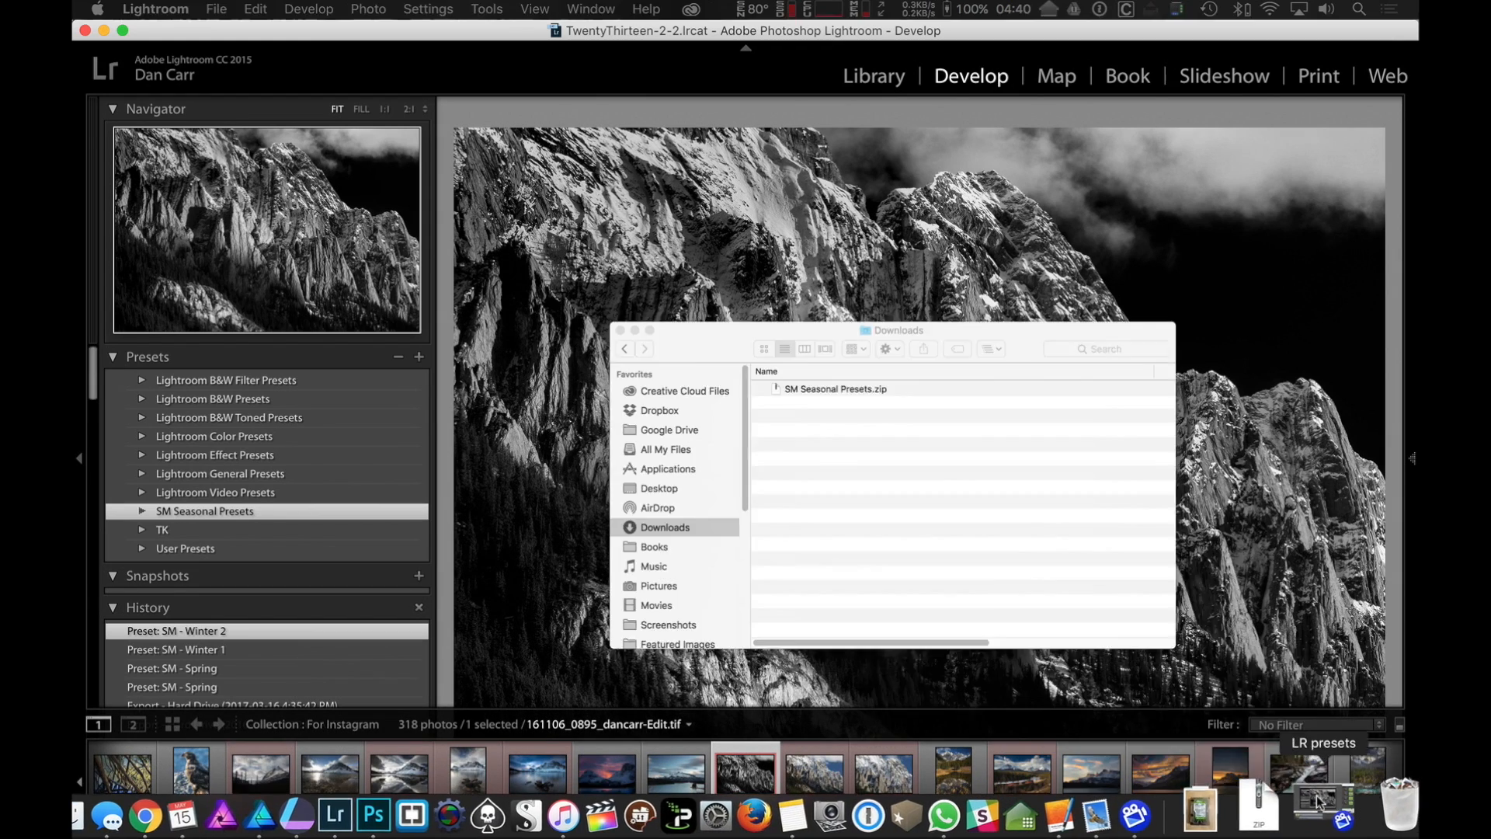
pyautogui.moveTo(696, 210); pyautogui.dragTo(803, 277)
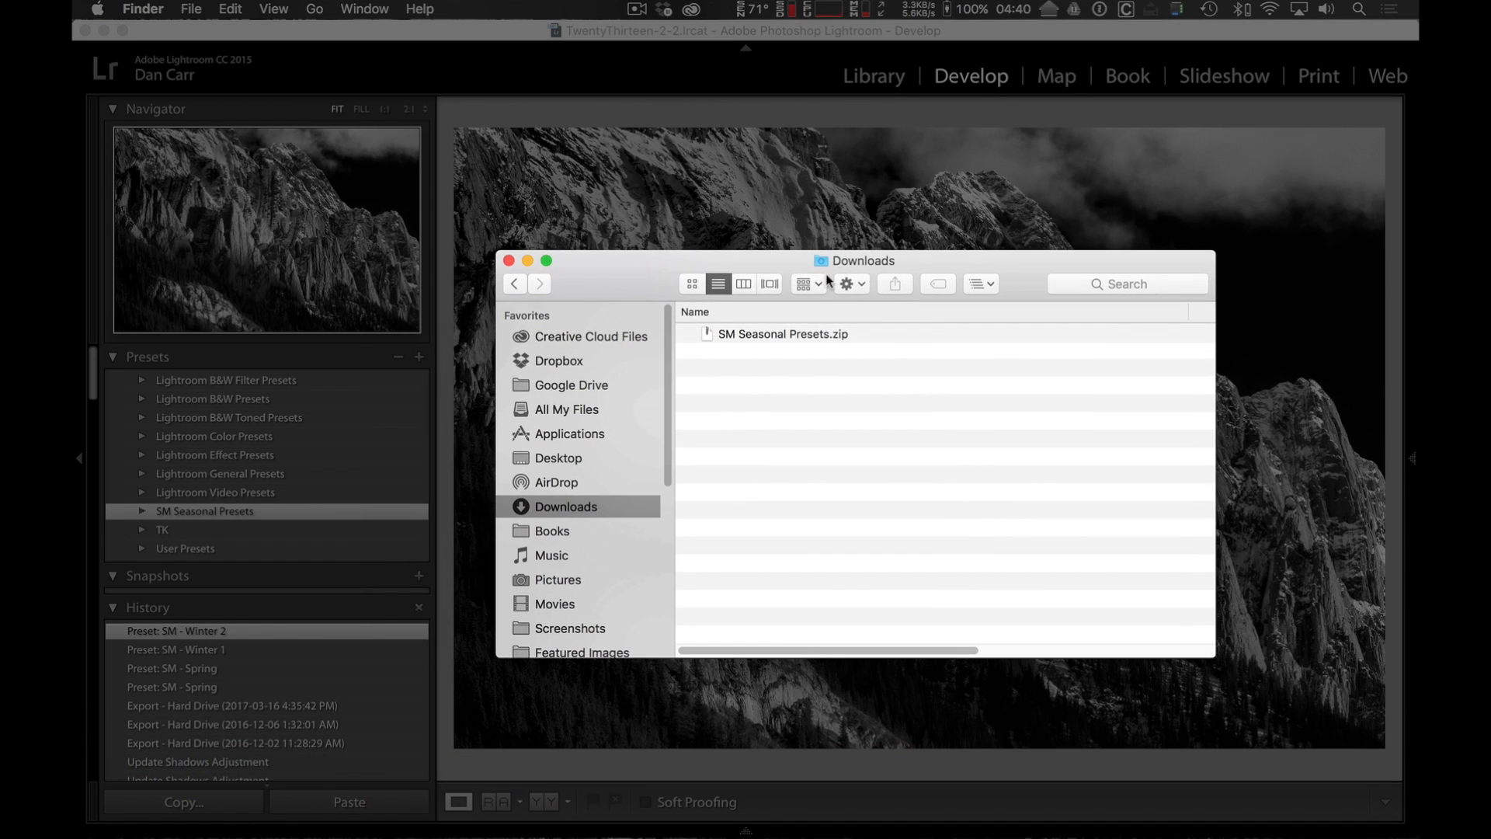
pyautogui.doubleClick(803, 335)
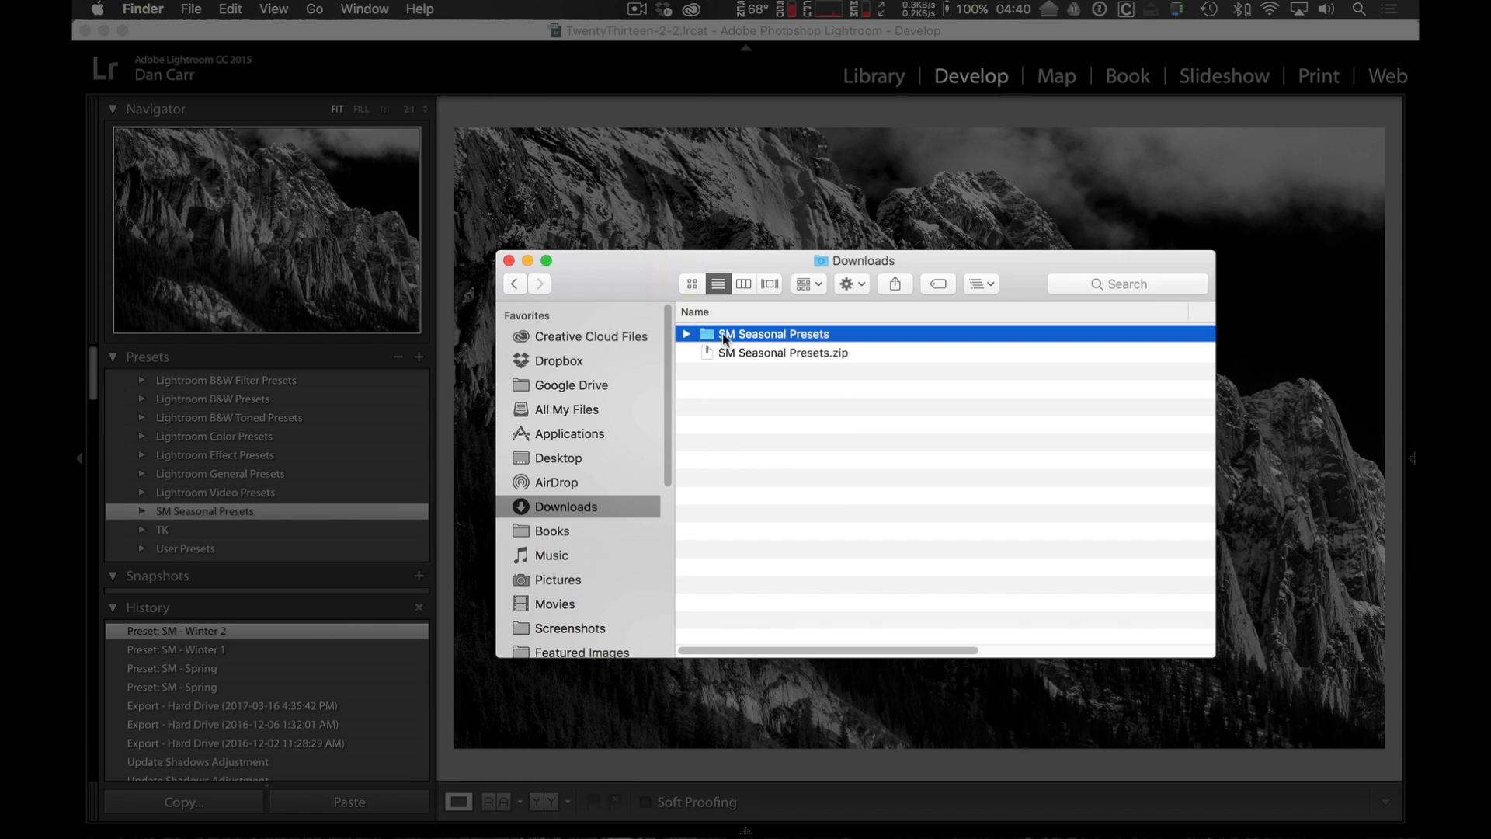
pyautogui.click(688, 333)
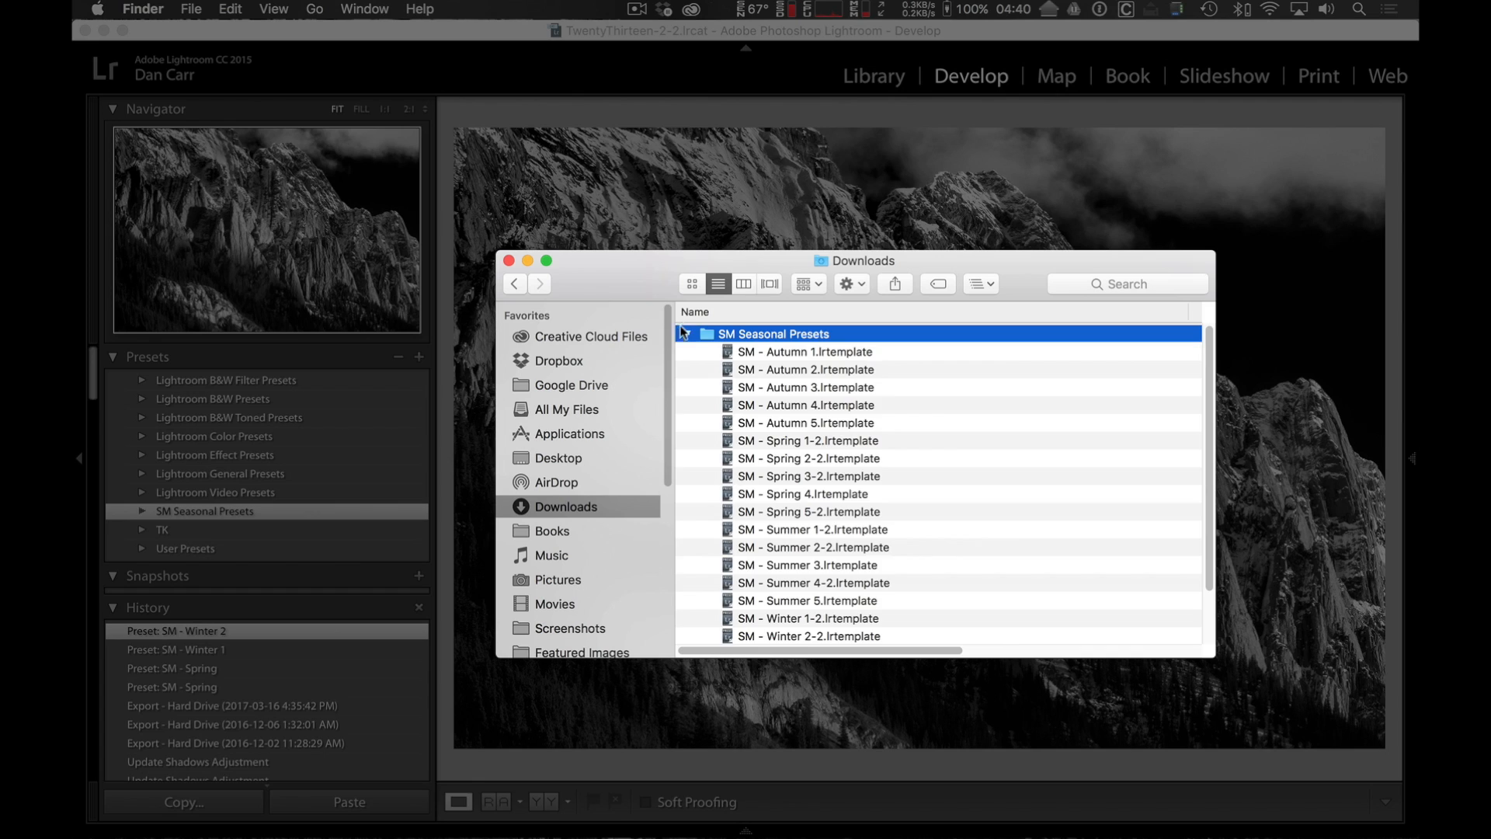
pyautogui.click(684, 330)
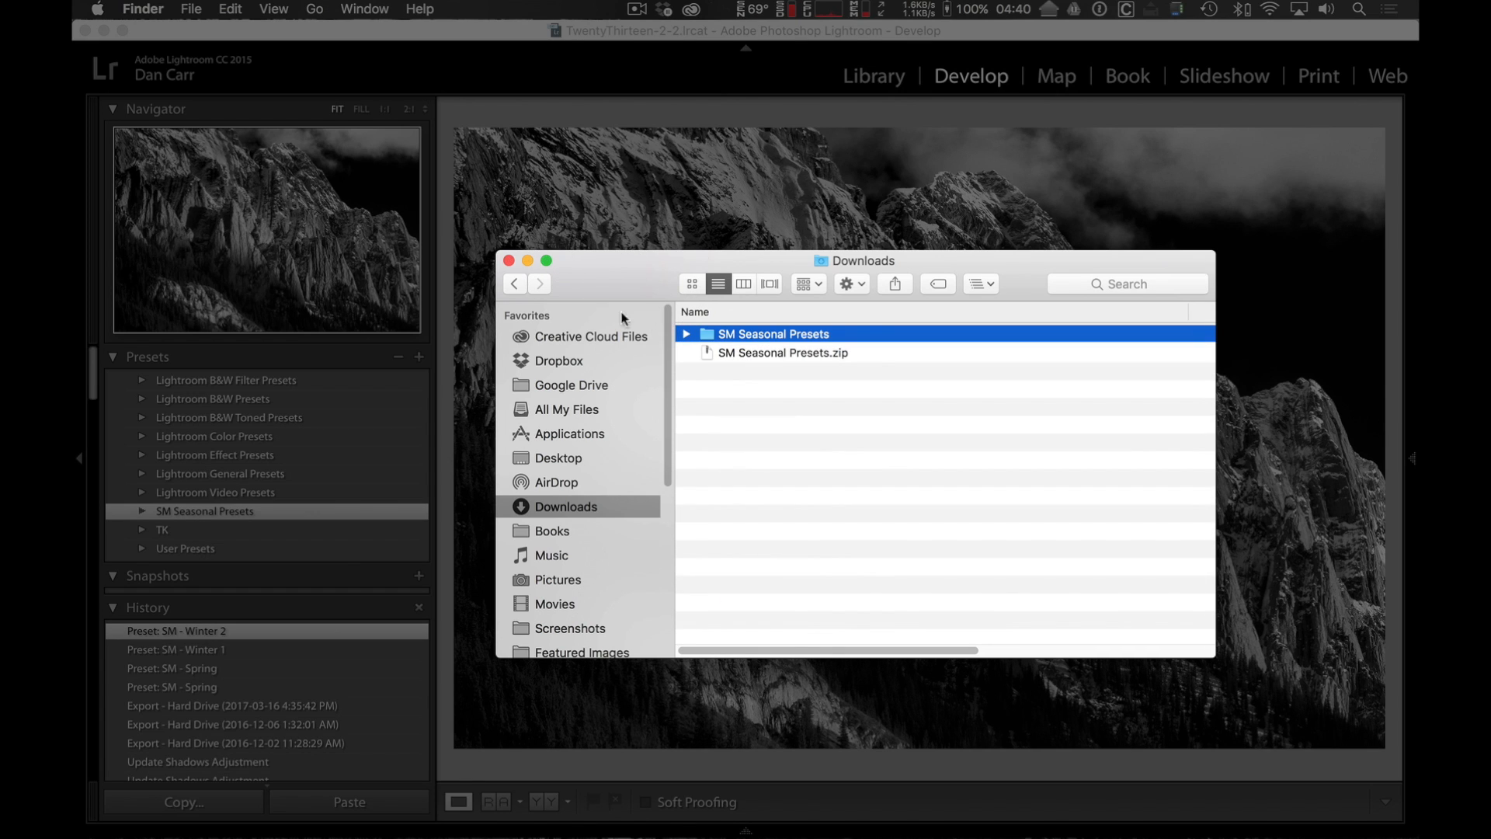
pyautogui.click(527, 261)
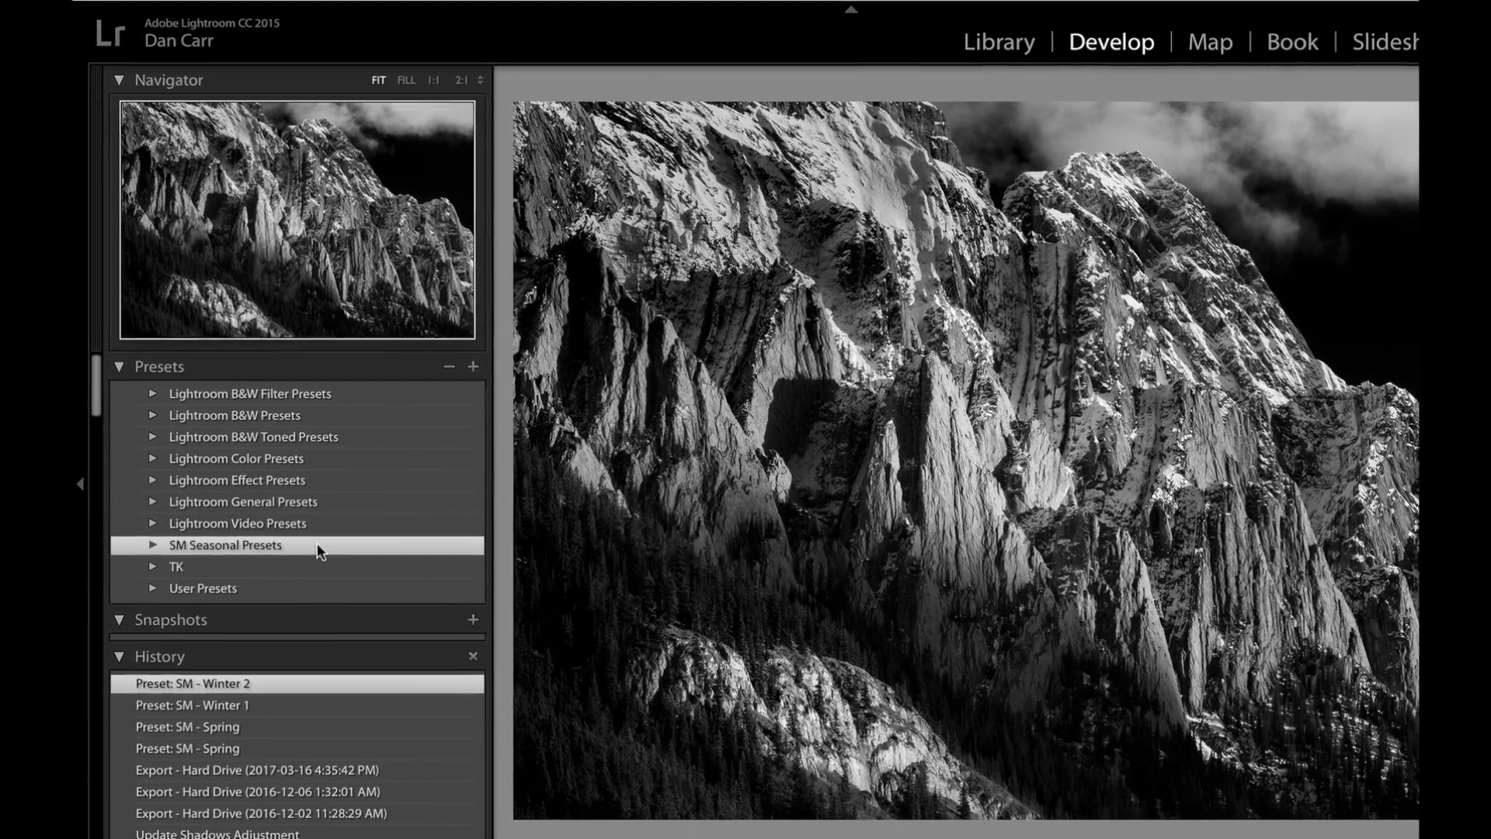
# Start an import into the SM Seasonal Presets group and browse to the SM Seasonal Presets folder in Downloads.
pyautogui.rightClick(320, 545)
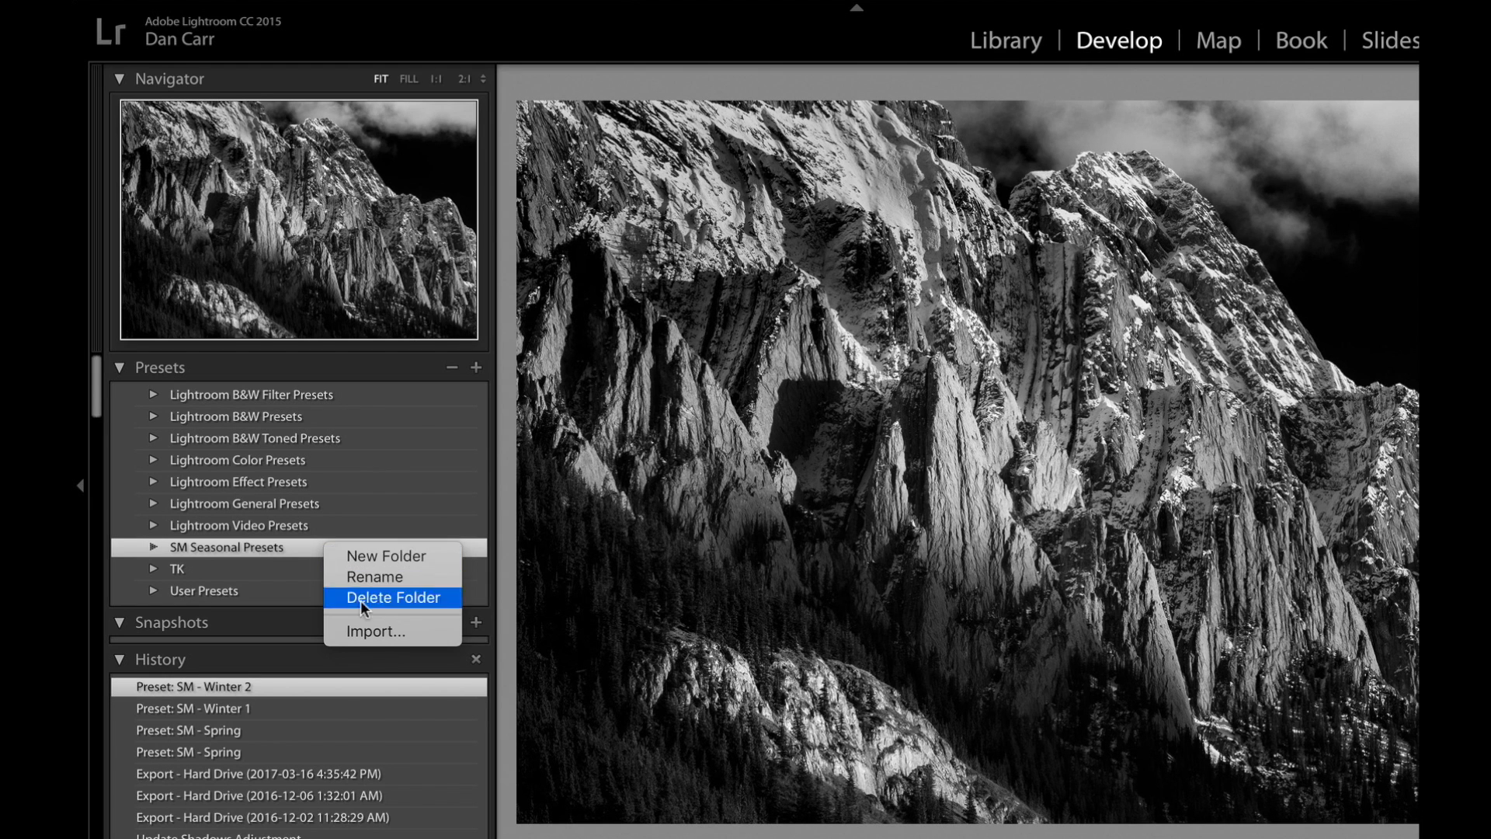
pyautogui.click(376, 628)
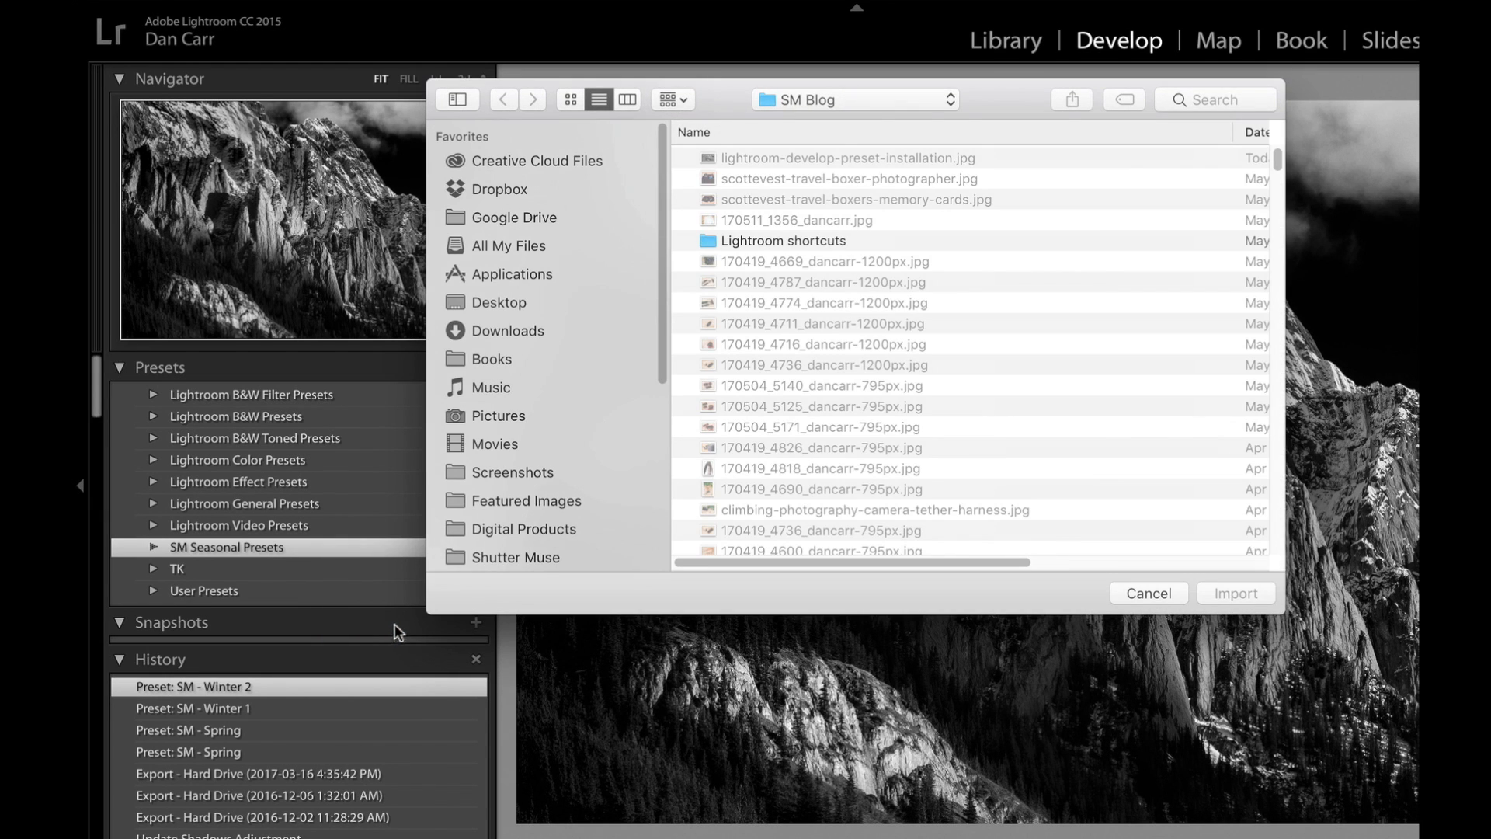
pyautogui.moveTo(734, 100); pyautogui.dragTo(826, 188)
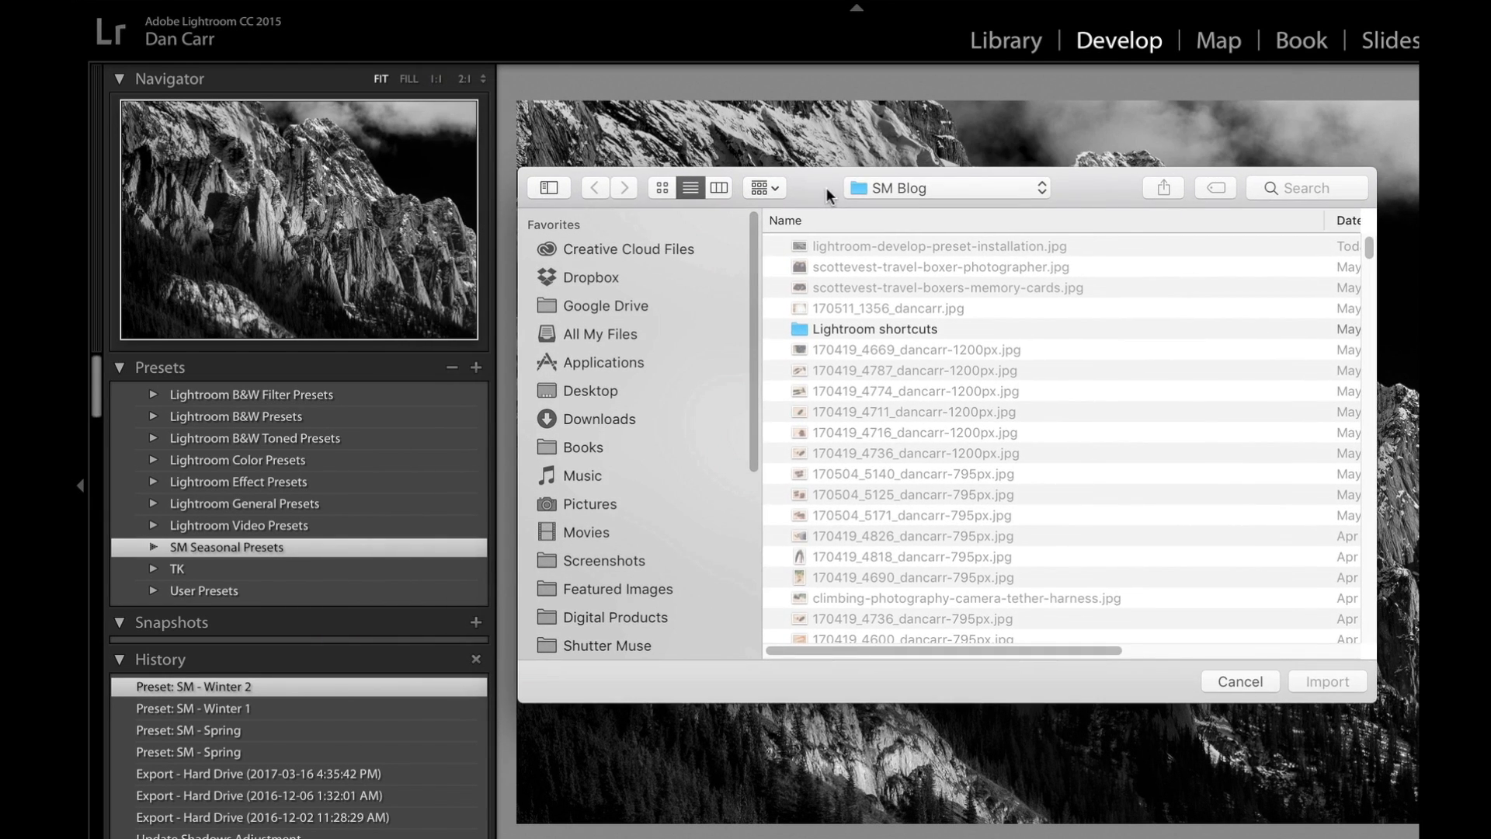
pyautogui.click(612, 388)
pyautogui.doubleClick(865, 243)
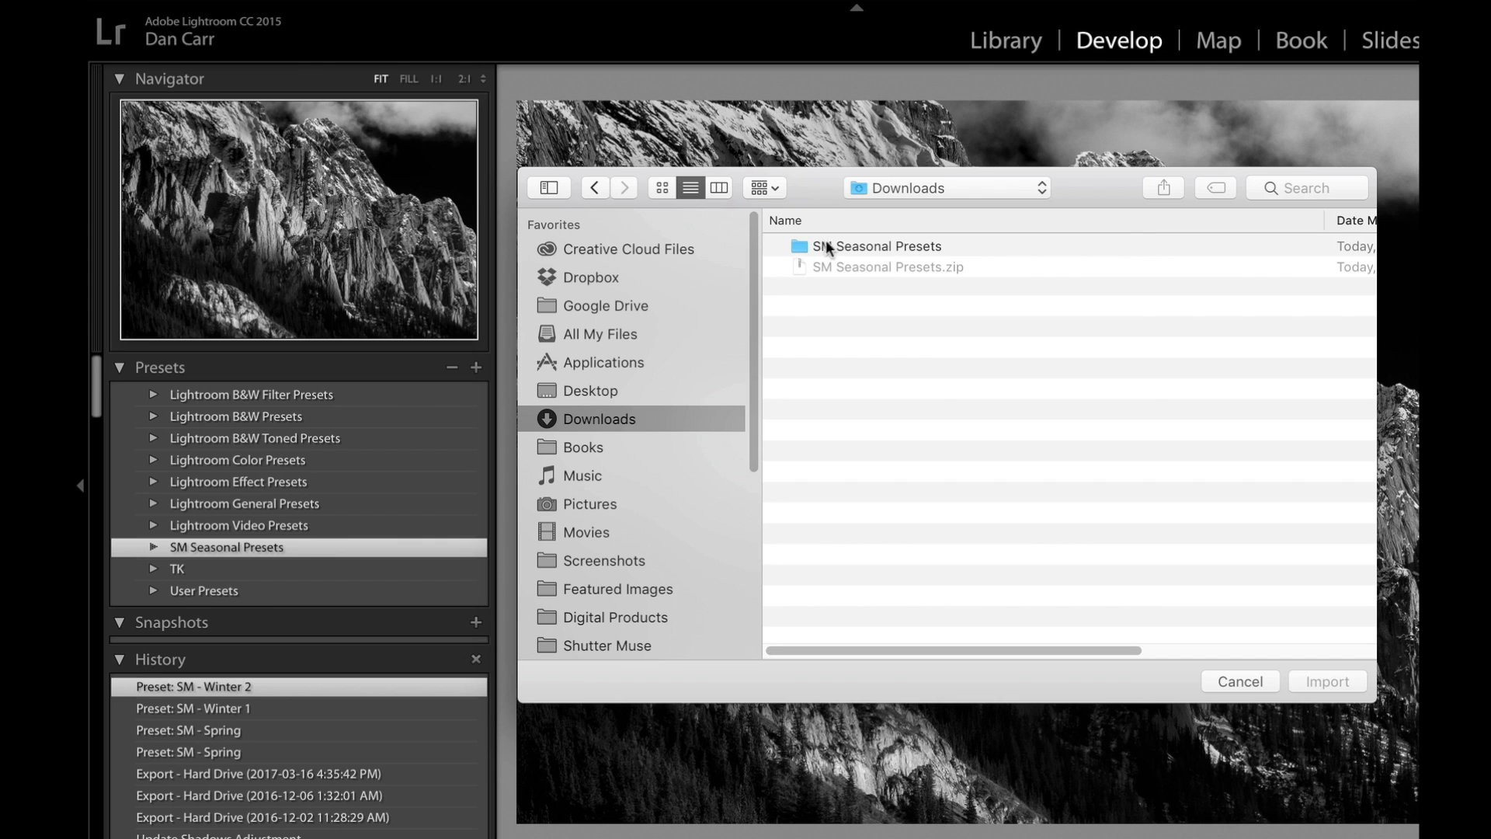
pyautogui.doubleClick(894, 245)
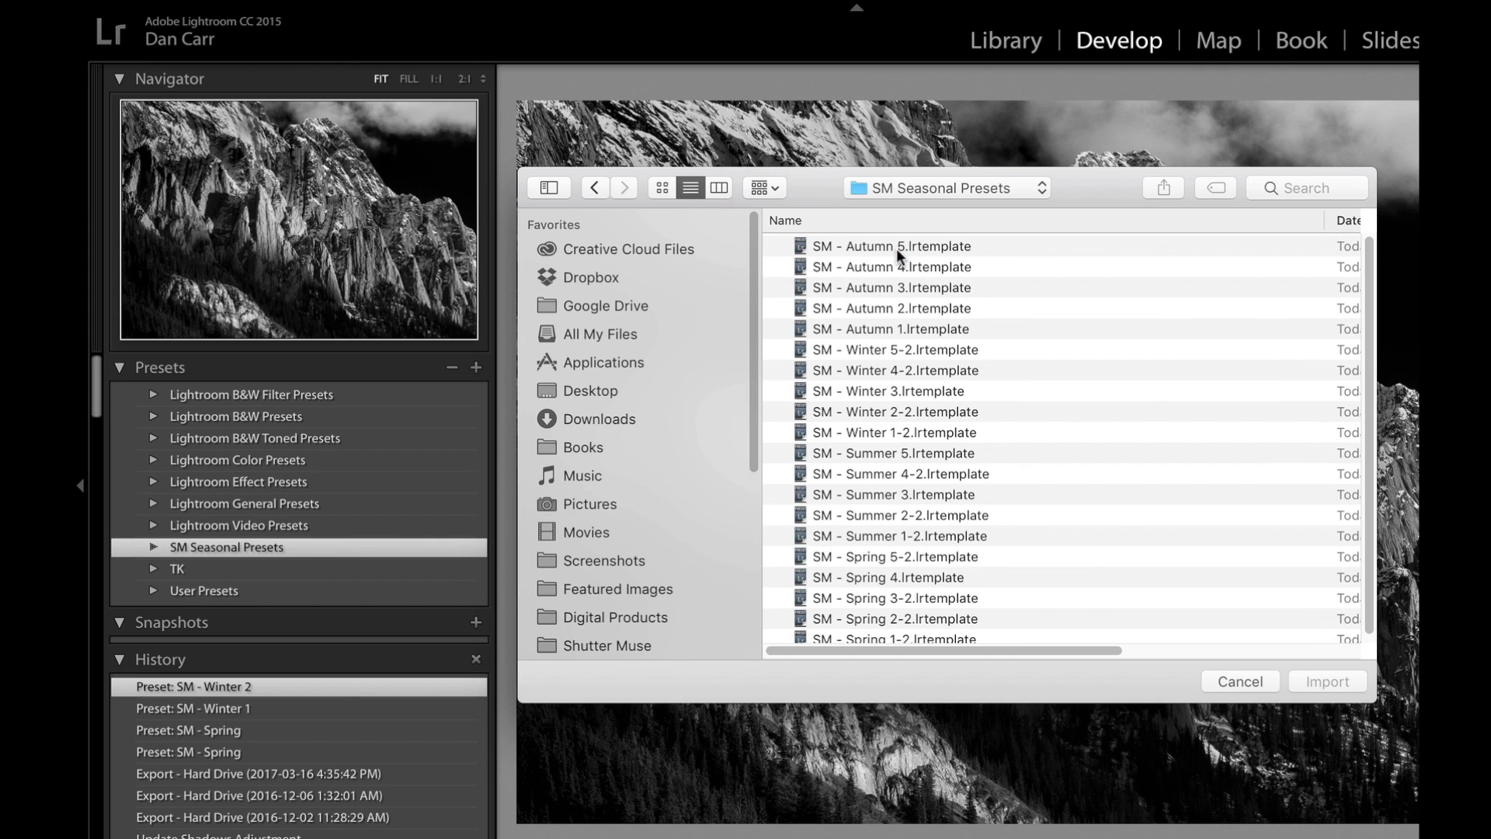
# Import all template files from SM - Autumn 5 through SM - Spring 1-2 and expand the SM Seasonal Presets group.
pyautogui.click(915, 244)
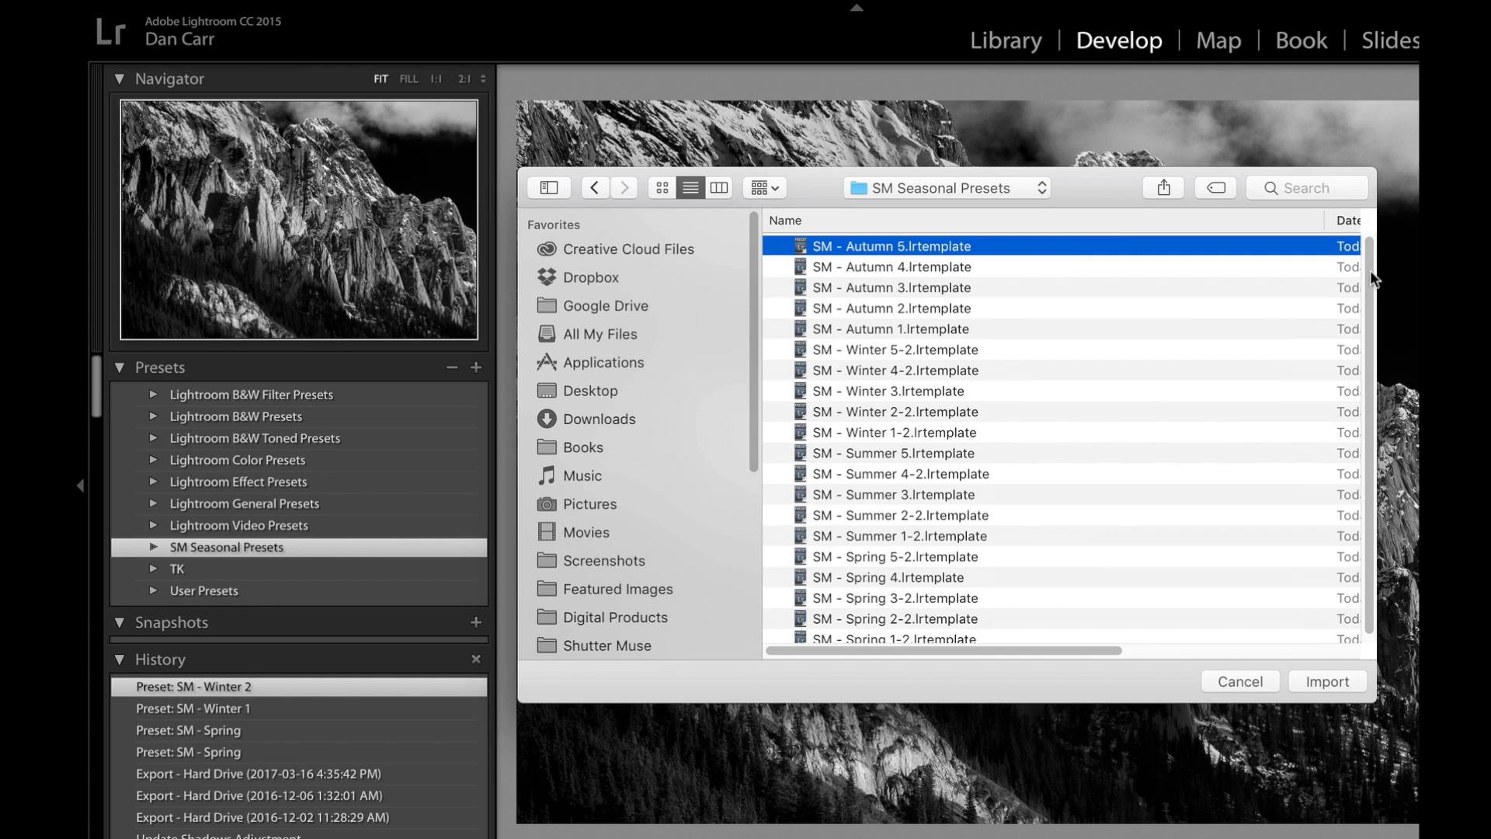
pyautogui.scroll(-1, 1354, 393)
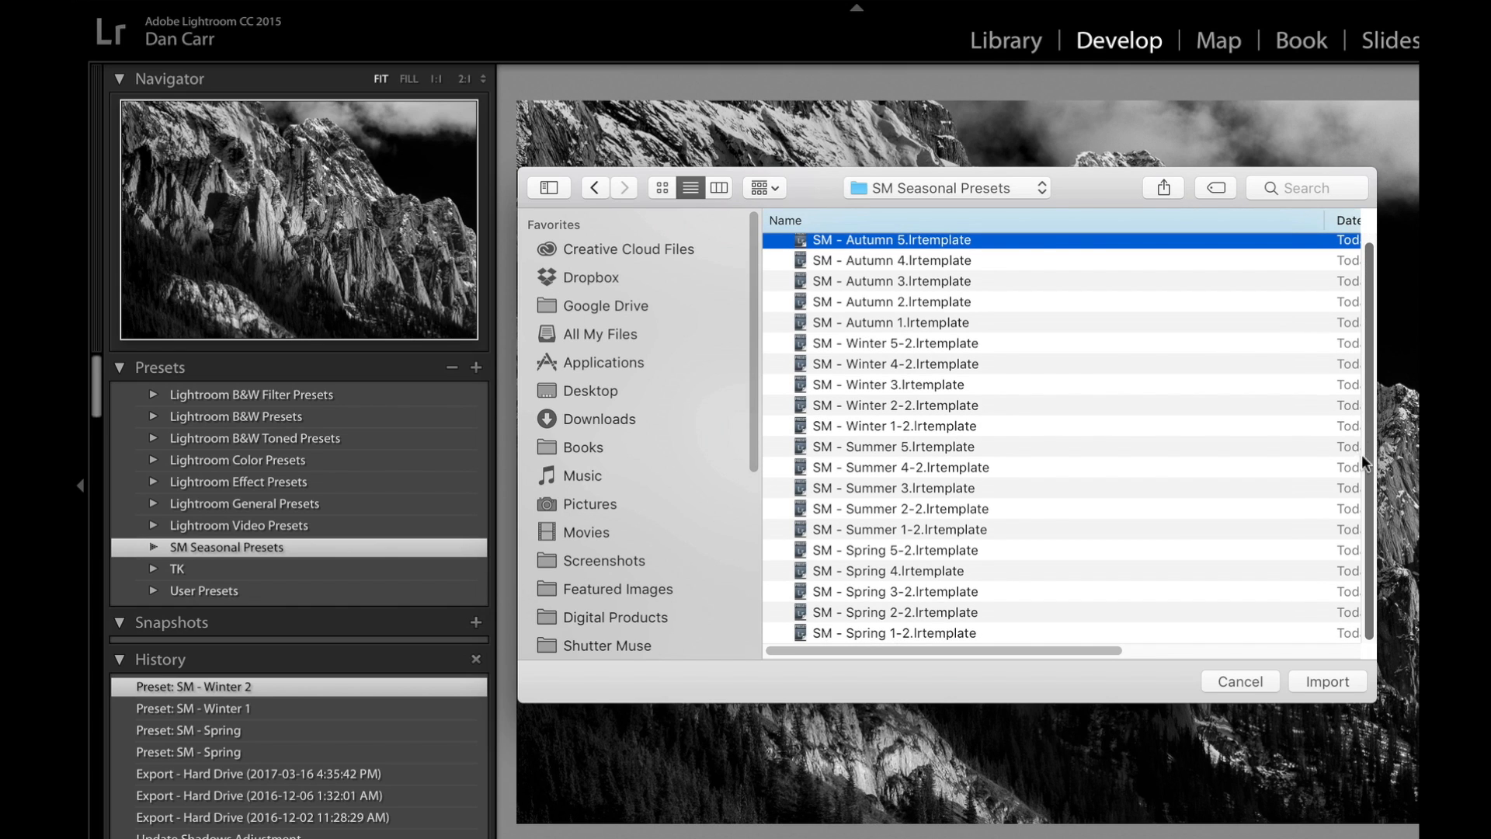
pyautogui.keyDown('shift'); pyautogui.click(943, 631); pyautogui.keyUp('shift')
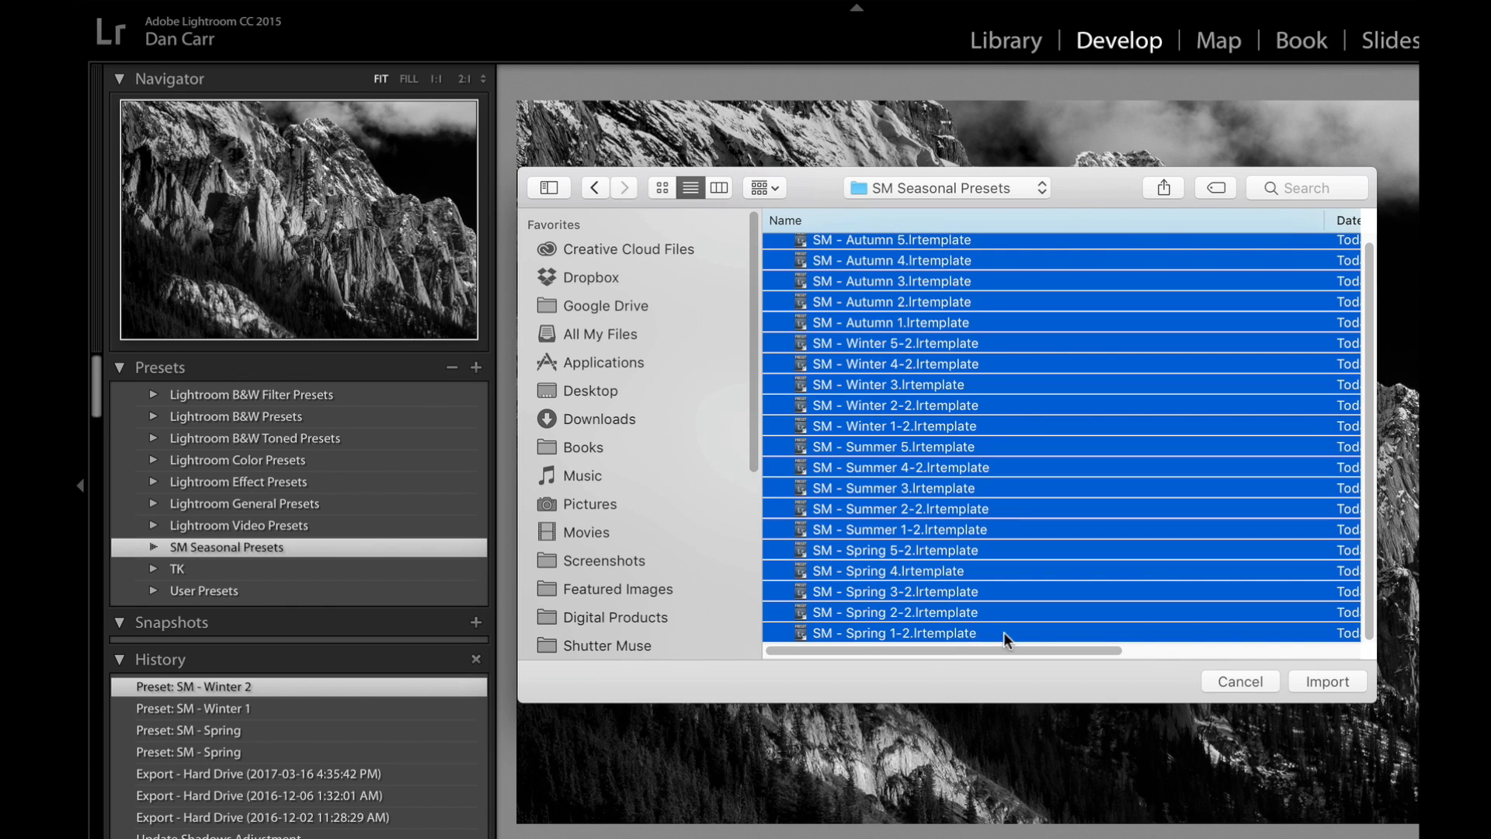
pyautogui.click(1321, 677)
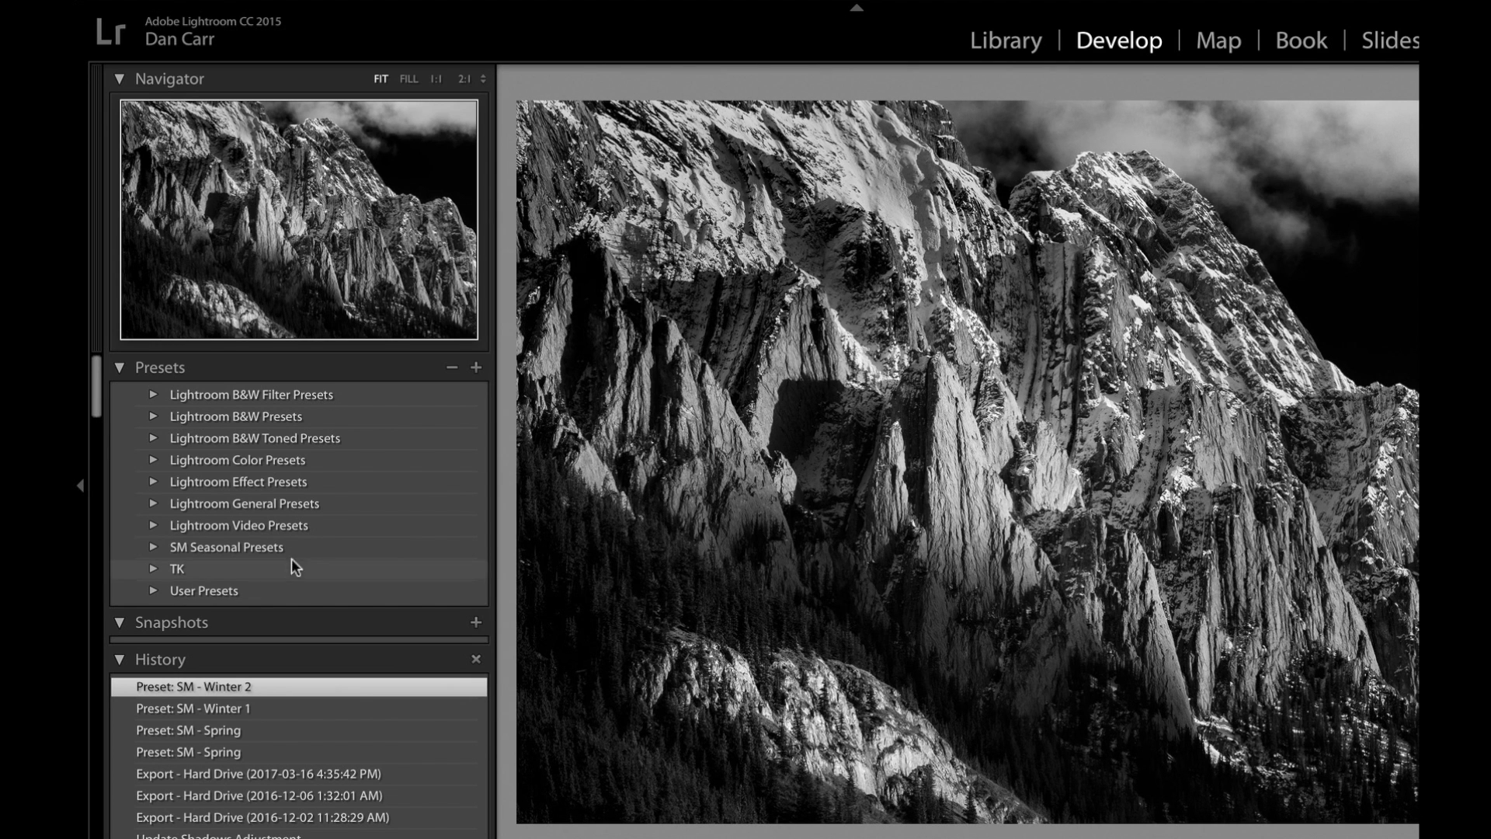
pyautogui.click(154, 547)
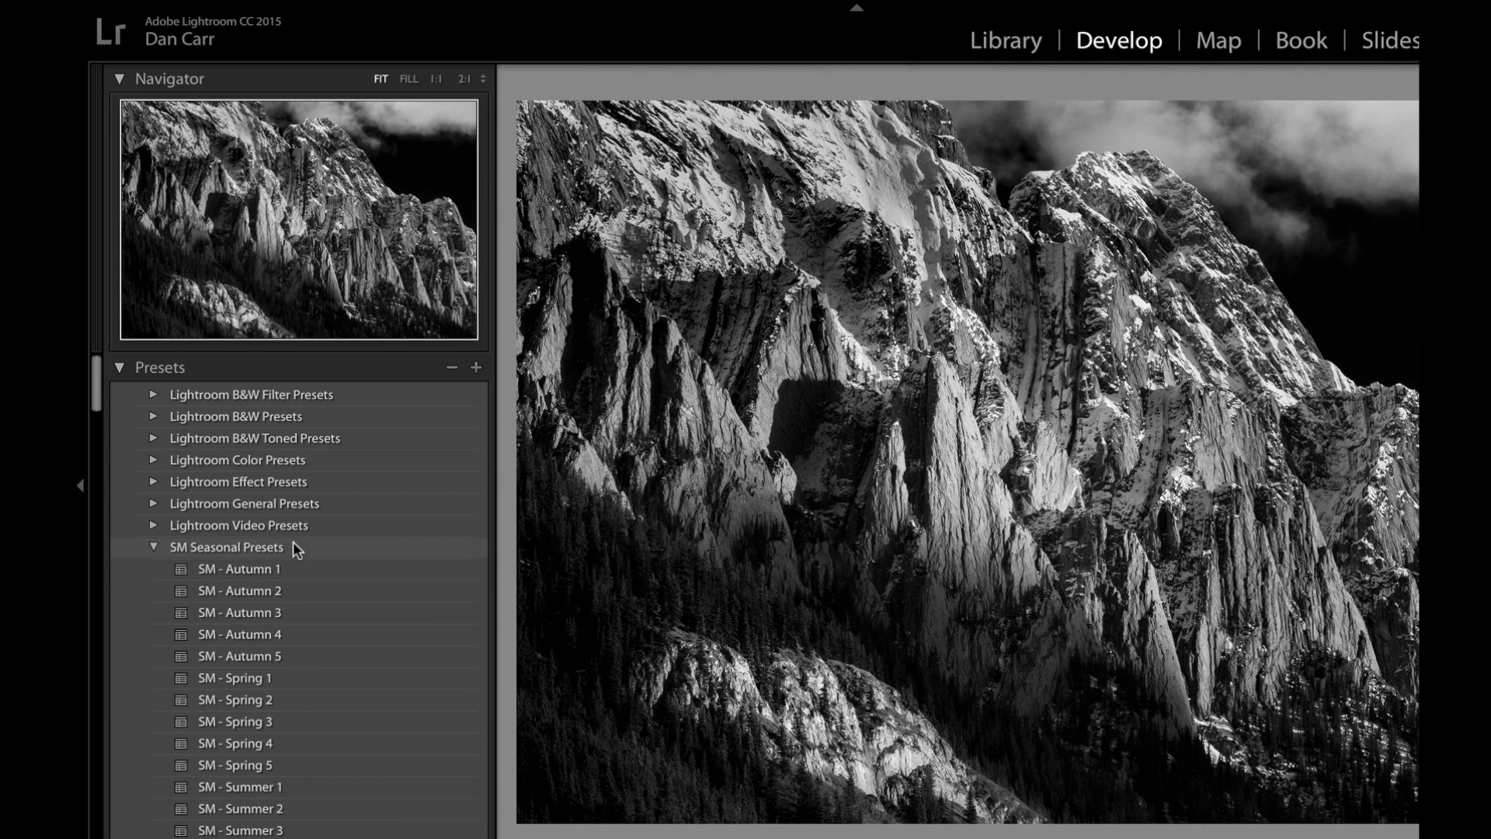
pyautogui.moveTo(99, 376); pyautogui.dragTo(93, 391)
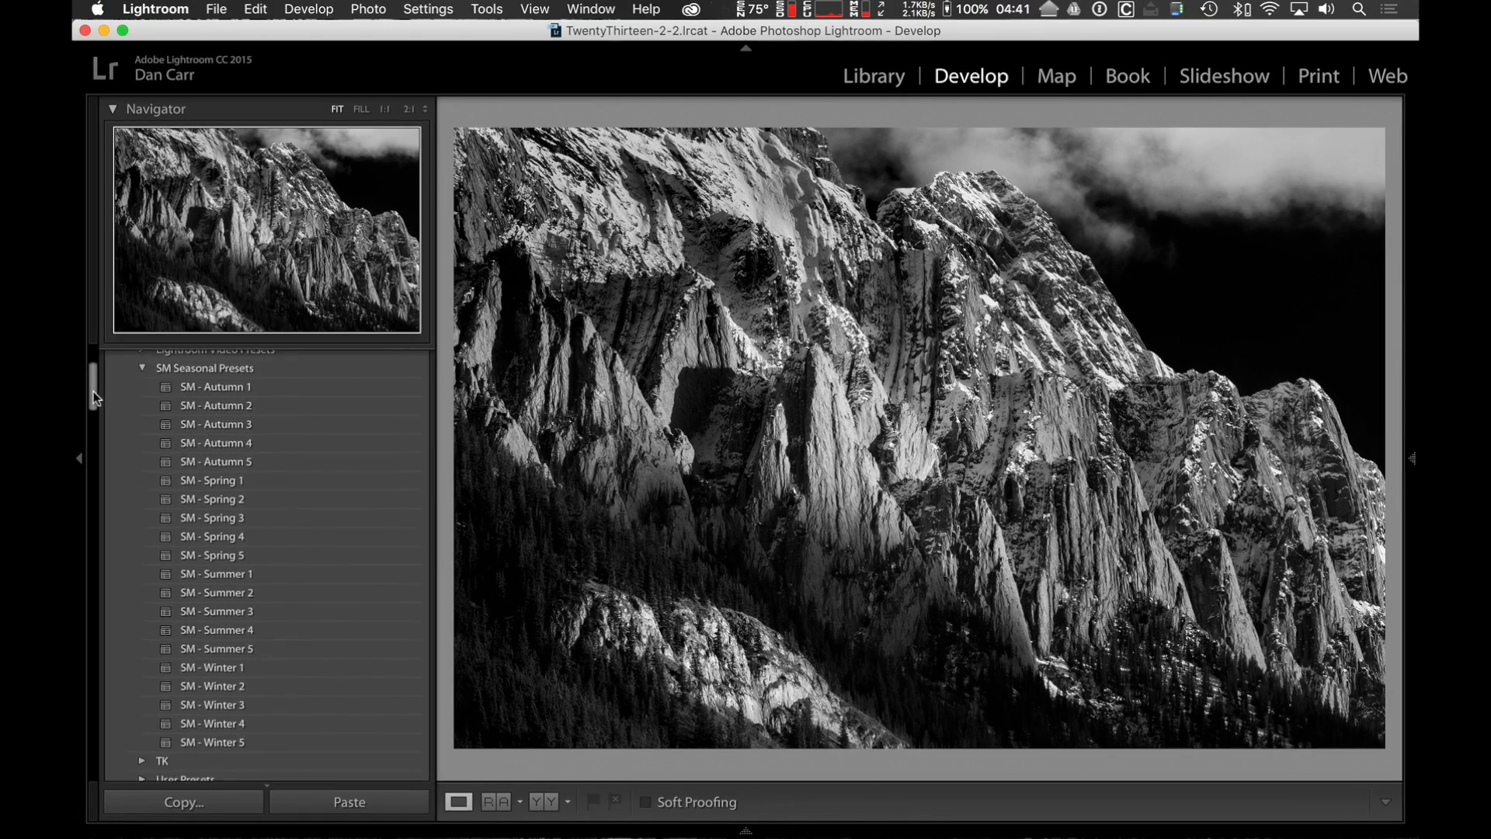
# Switch from the Library to the Develop module, and collapse and re-expand the Presets section.
pyautogui.click(1026, 47)
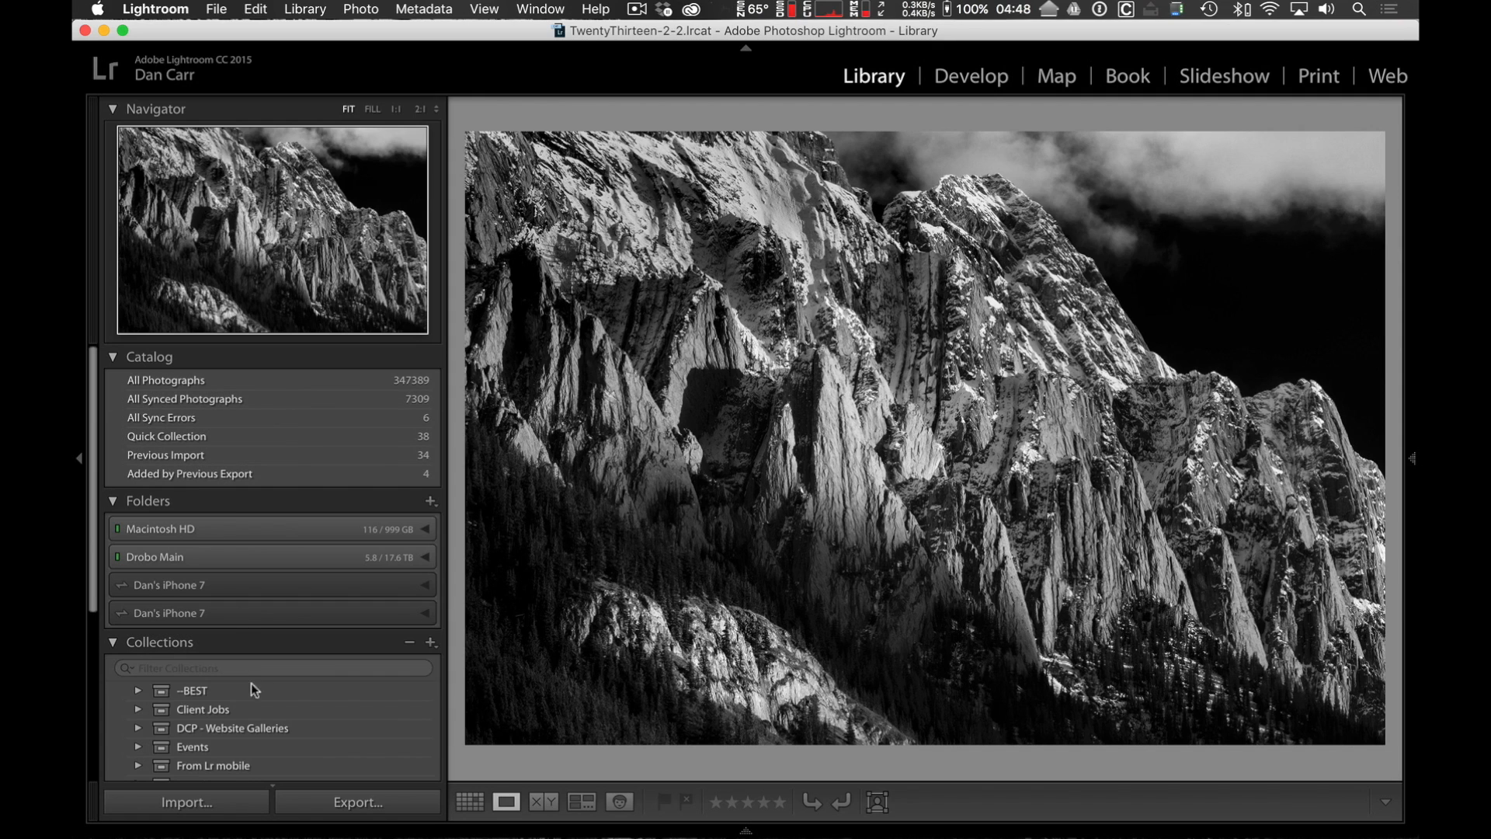
pyautogui.click(983, 79)
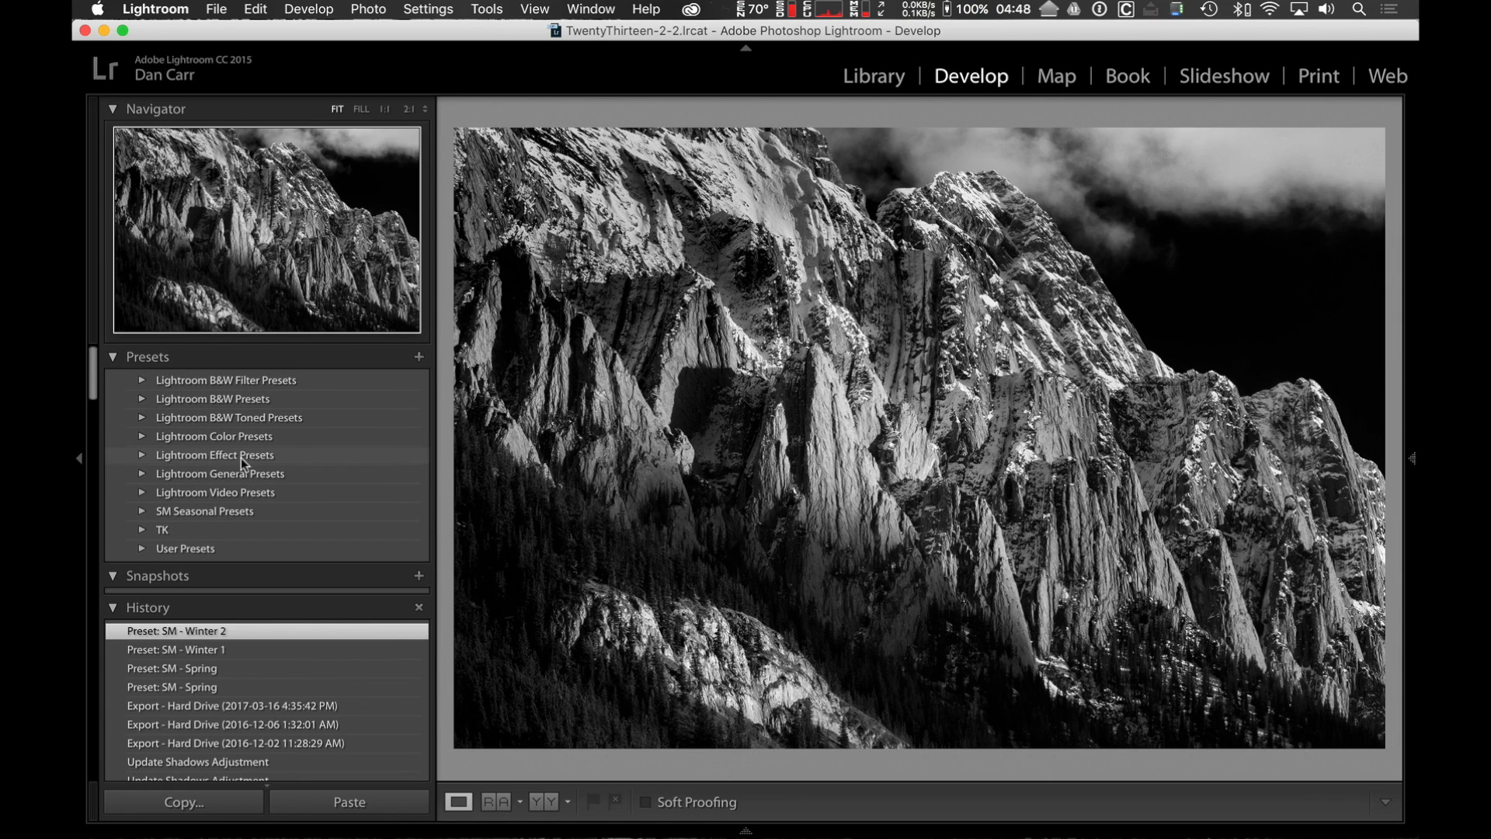
pyautogui.click(115, 358)
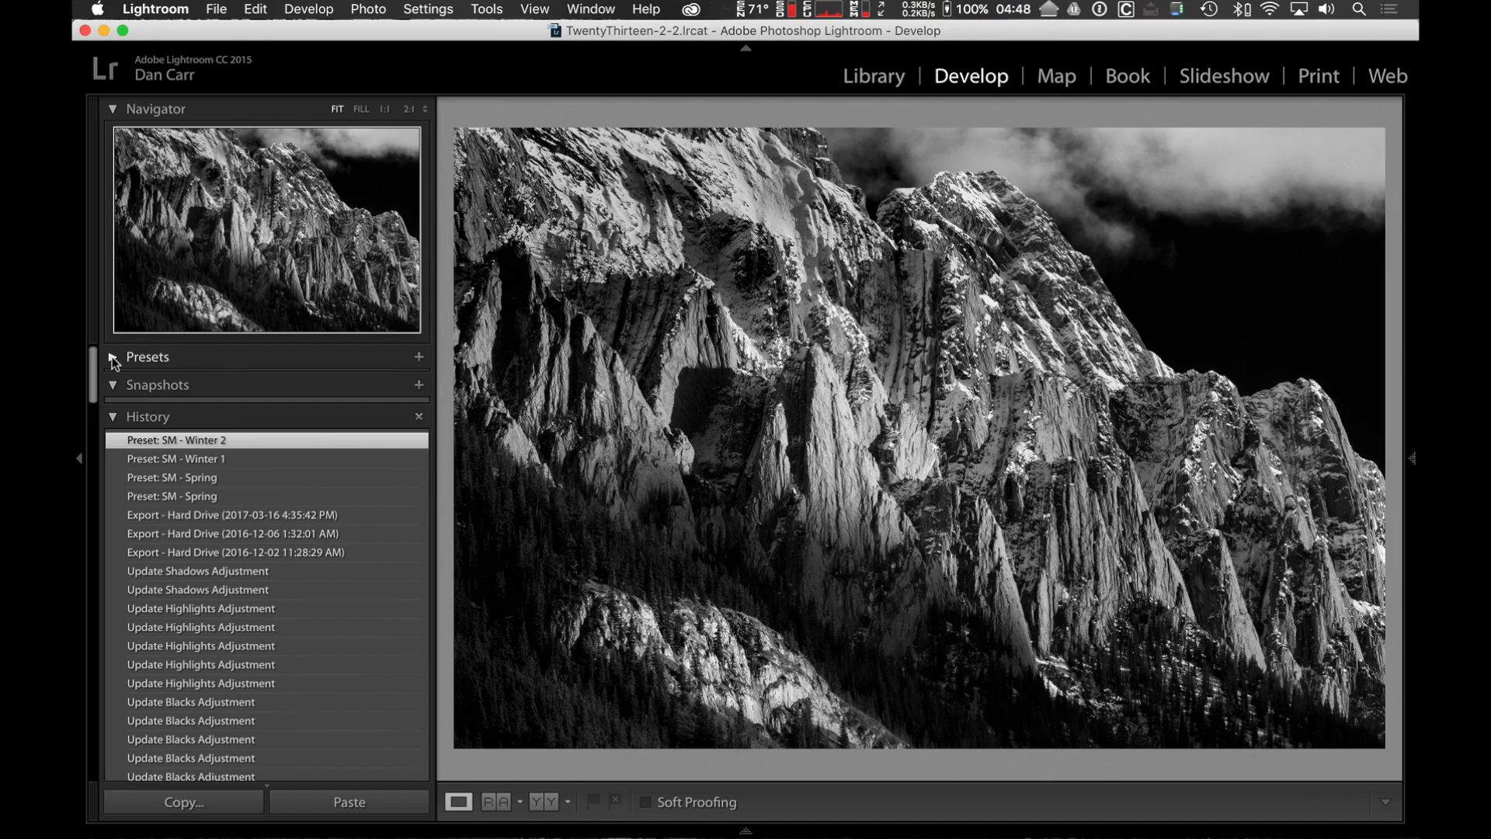
pyautogui.click(111, 357)
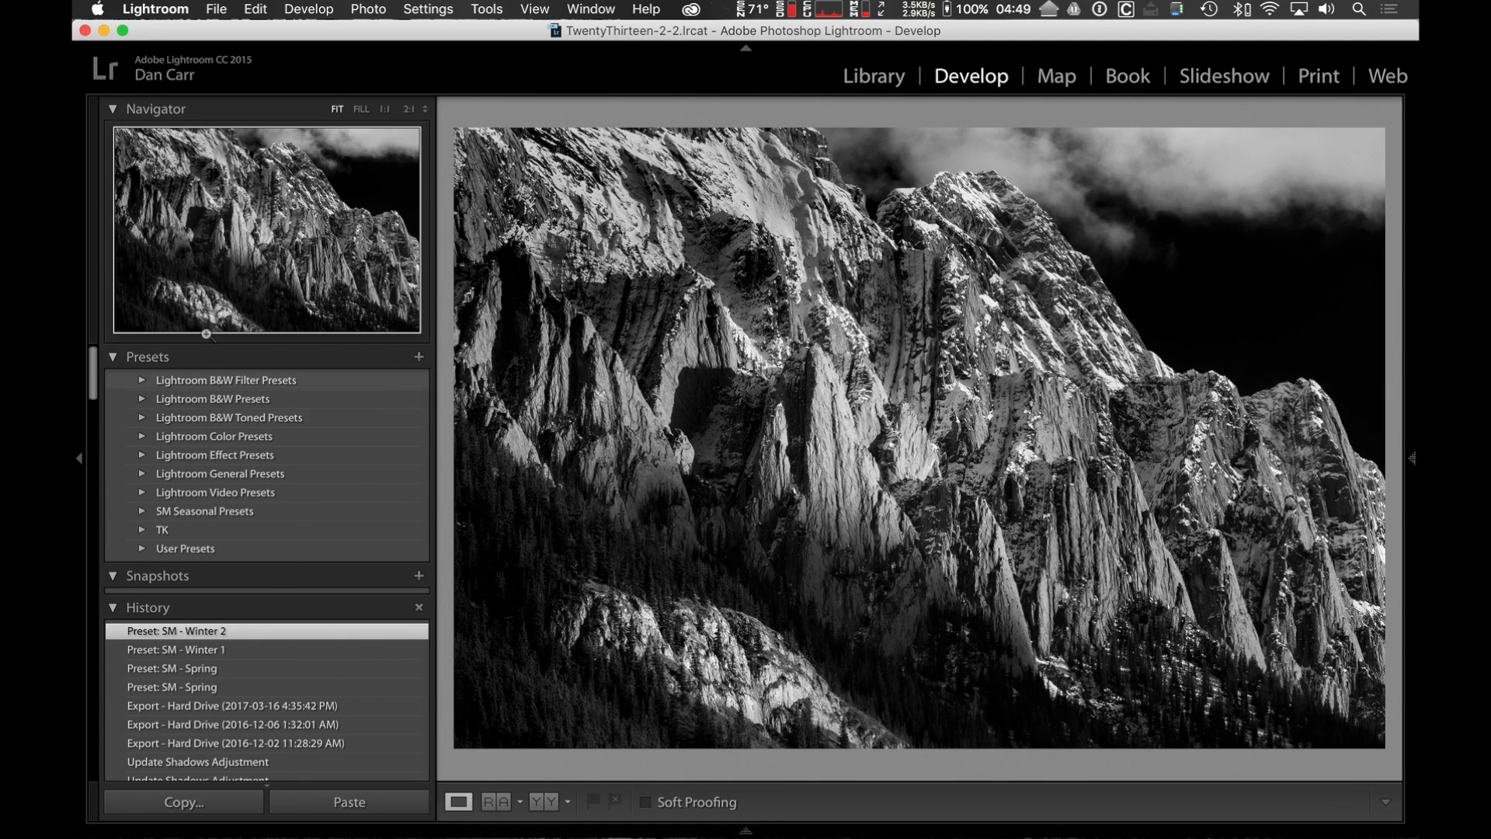
# Hide the side panels containing the presets, reveal them temporarily, and restore them permanently.
pyautogui.click(79, 462)
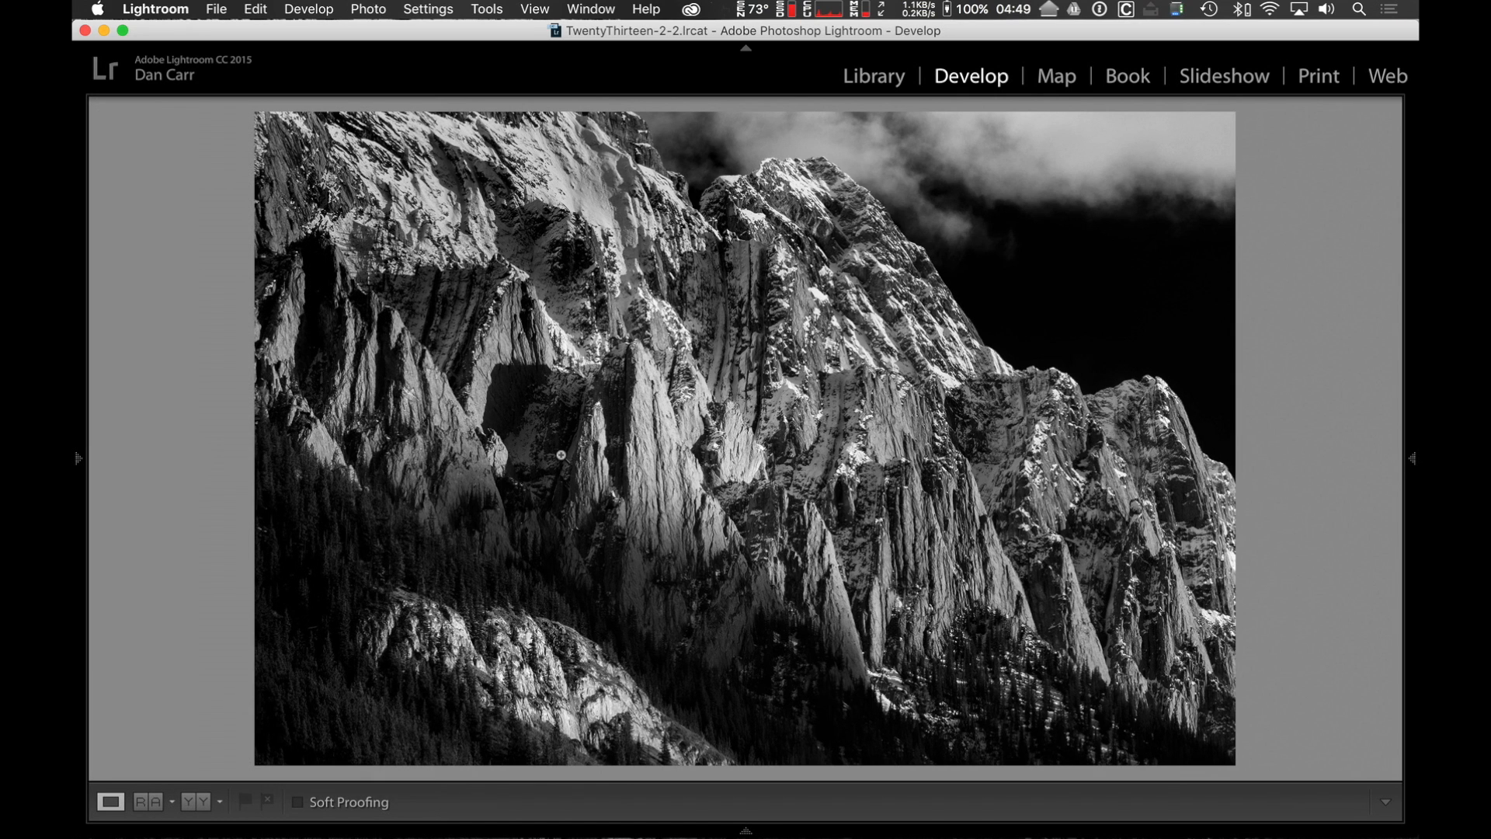
pyautogui.moveTo(80, 462)
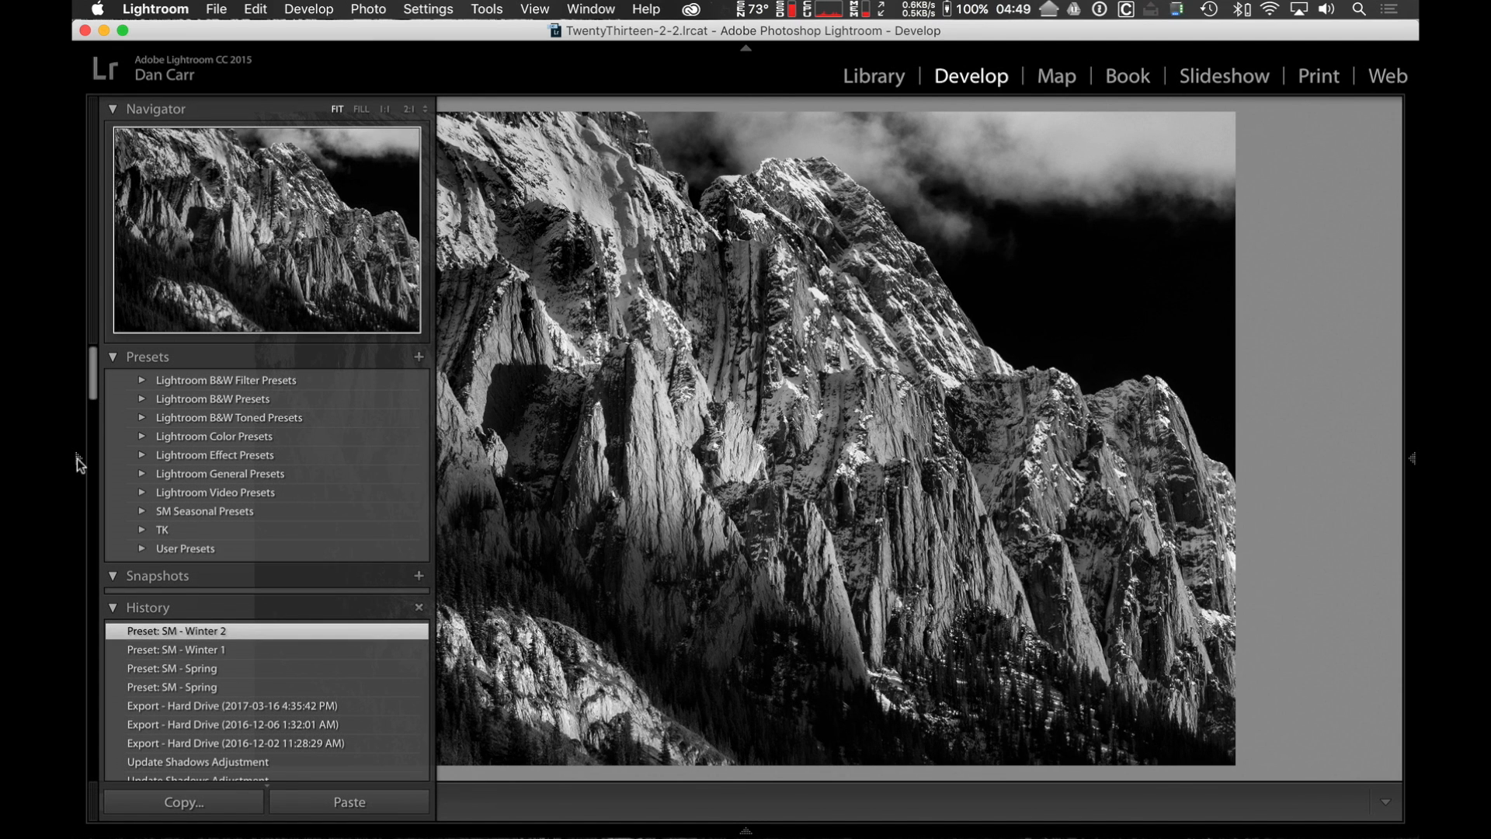
pyautogui.click(80, 466)
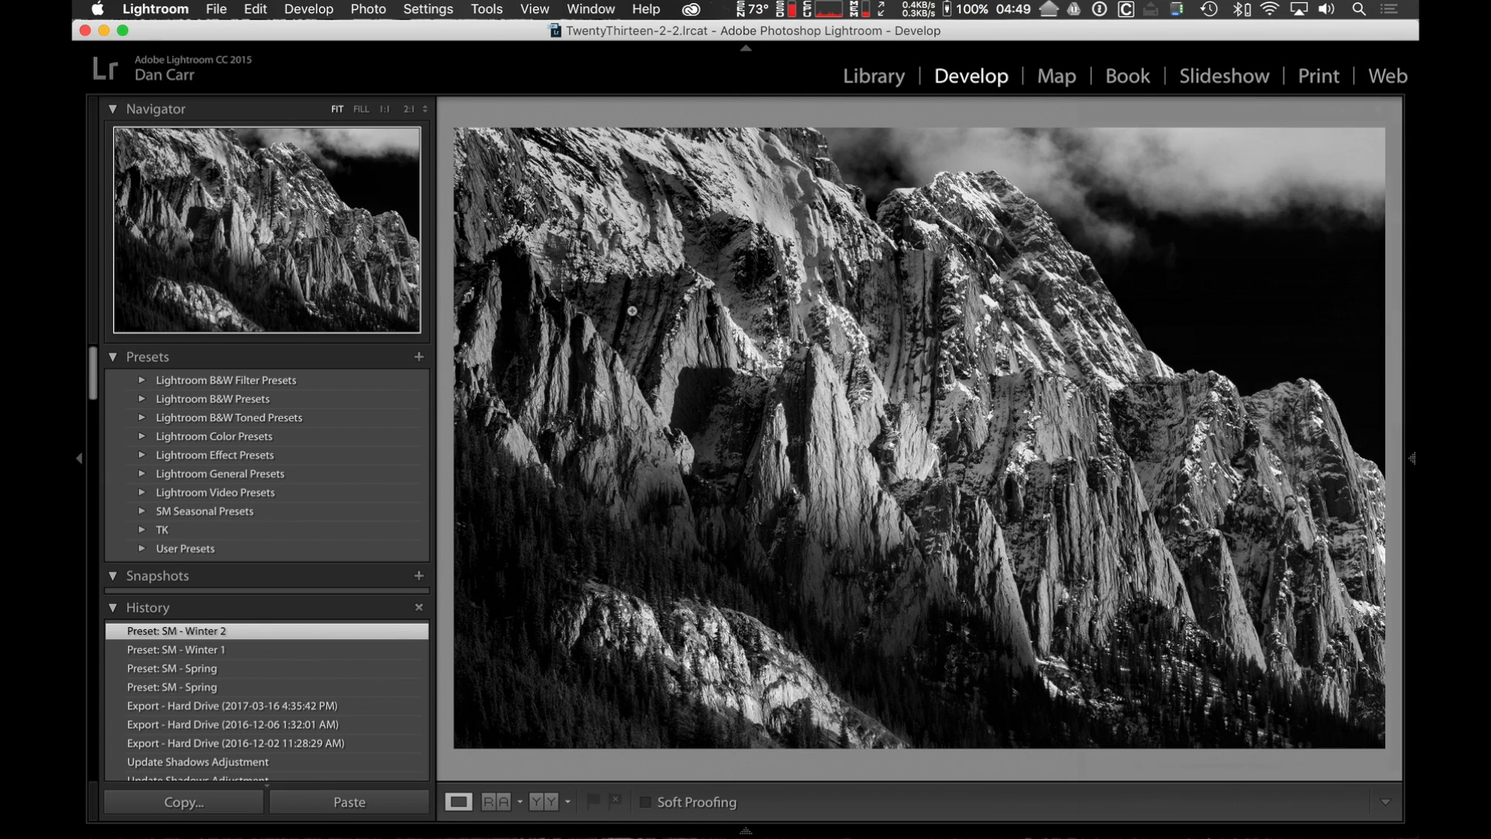
# Show the develop adjustment panels, and toggle the side panels on both sides of the photo off and on.
pyautogui.press('F8')
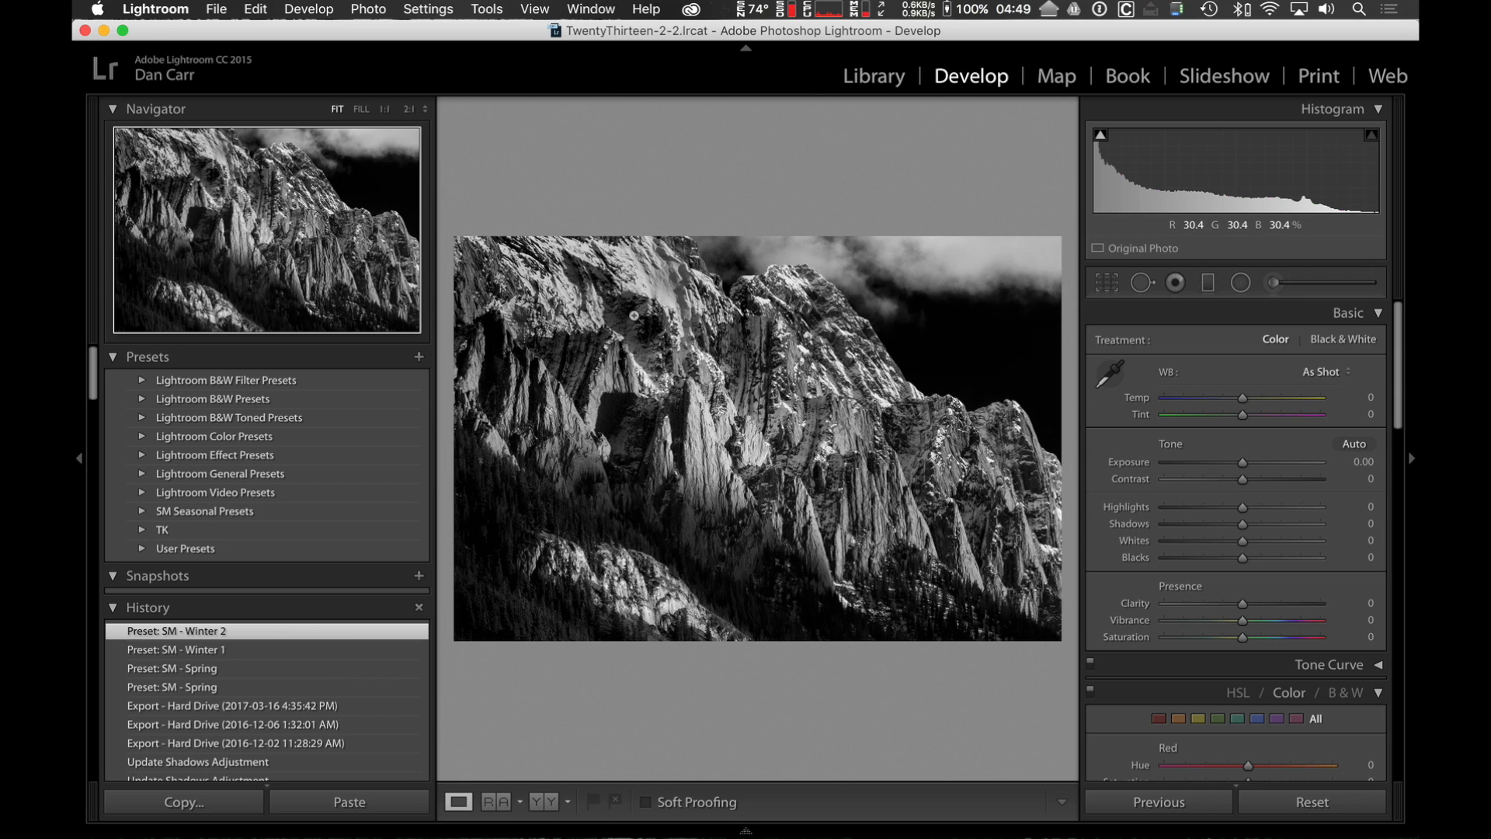
pyautogui.press('Tab')
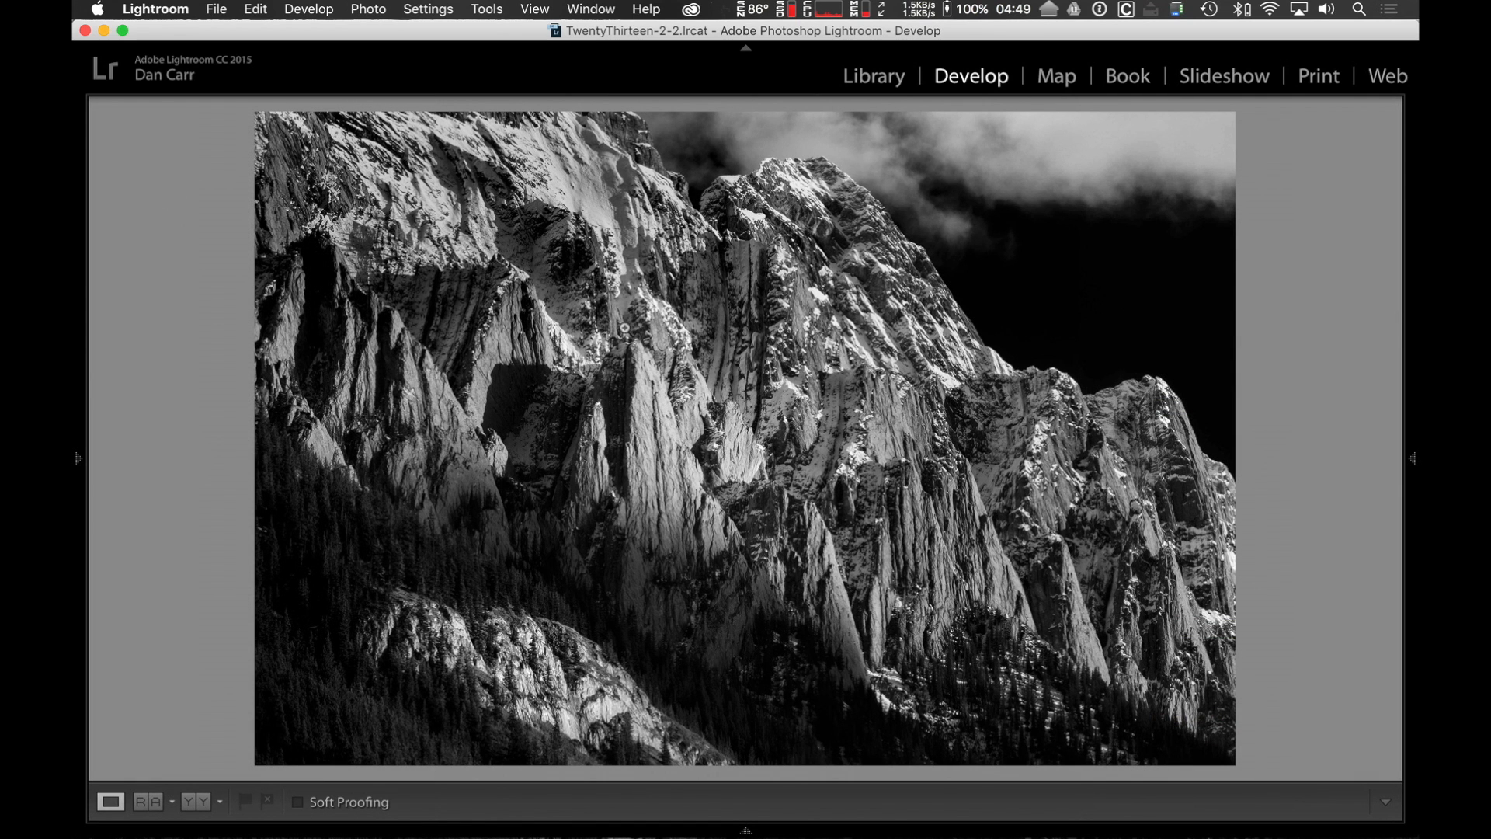
pyautogui.moveTo(114, 461)
pyautogui.press('Tab')
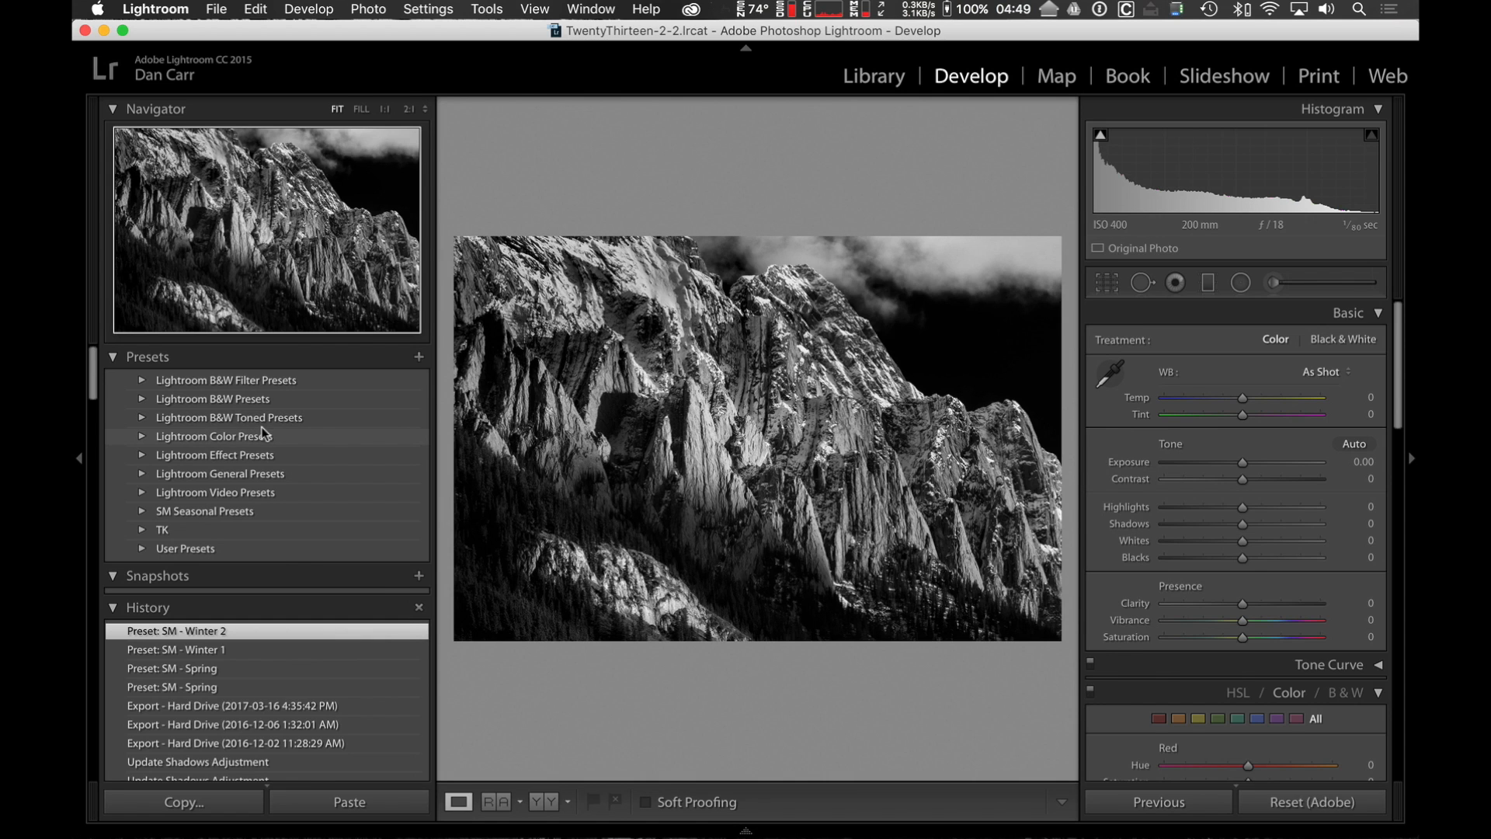
# Toggle all surrounding panels off and on, hide them all again, and temporarily reveal the panels containing the presets.
pyautogui.hotkey('shift', 'Tab')
pyautogui.hotkey('shift', 'Tab')
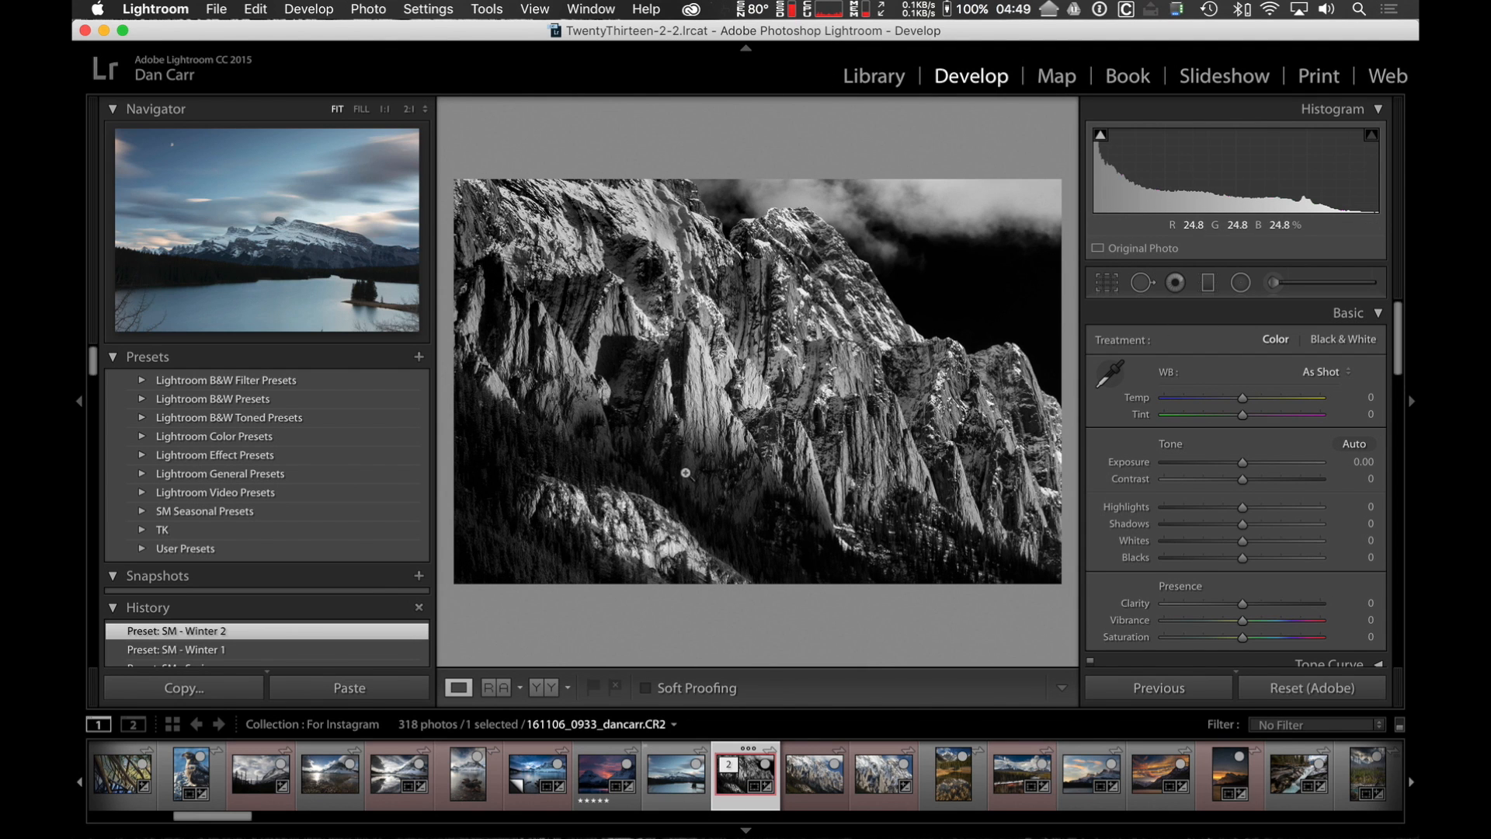
pyautogui.hotkey('shift', 'Tab')
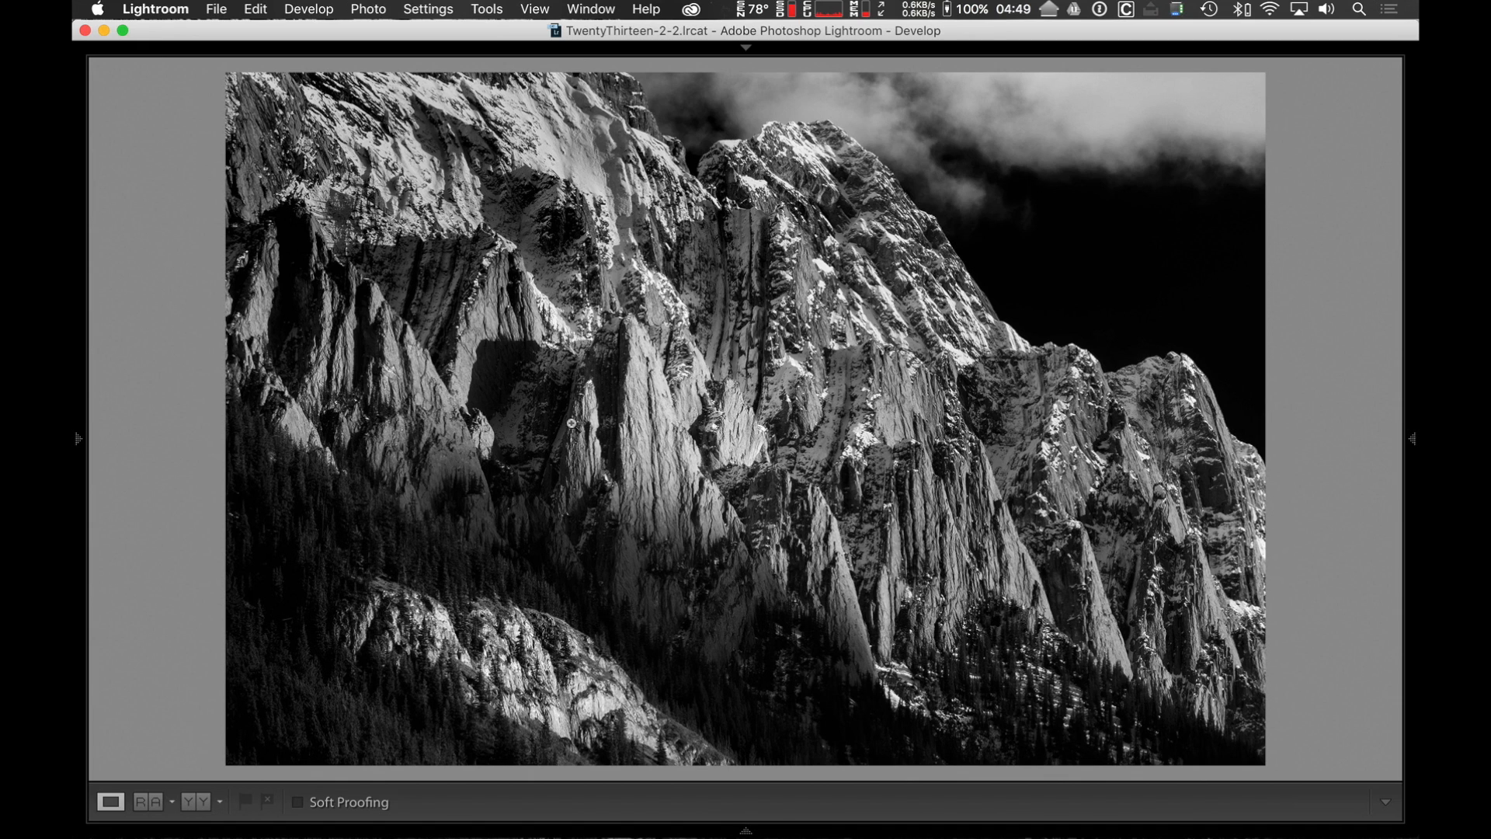
pyautogui.moveTo(79, 438)
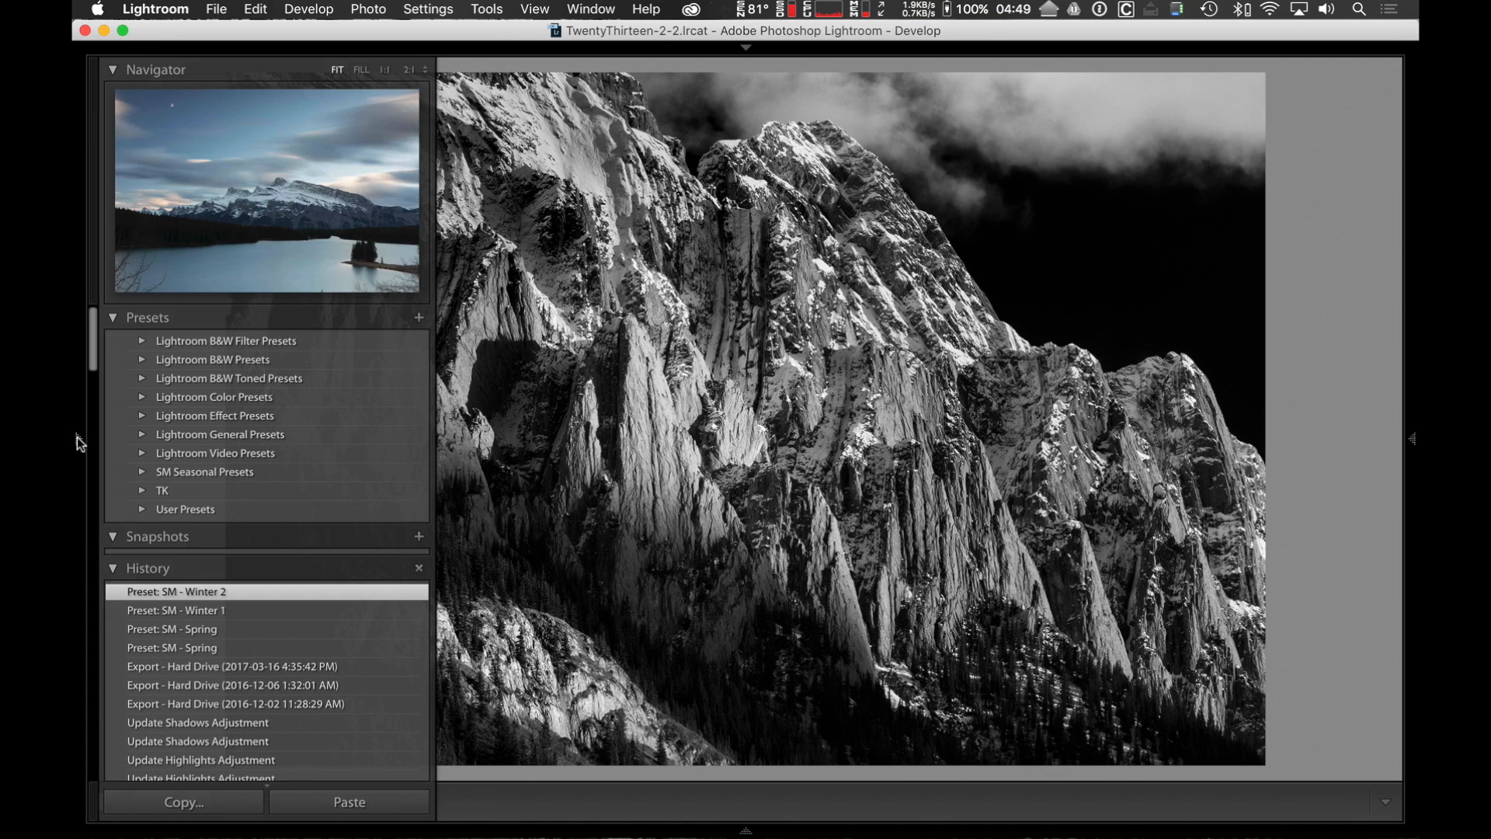